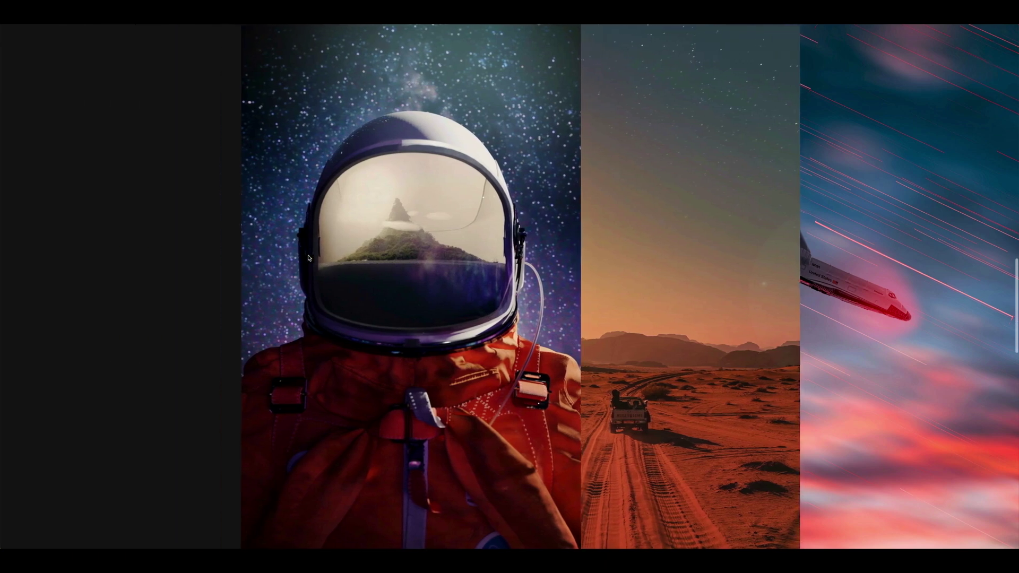
Examine the three-column image scroll effect and the AI Modernism of Kharkiv site's transition from the image columns into its Explore Experiment section
scroll(309, 258, "down", 5)
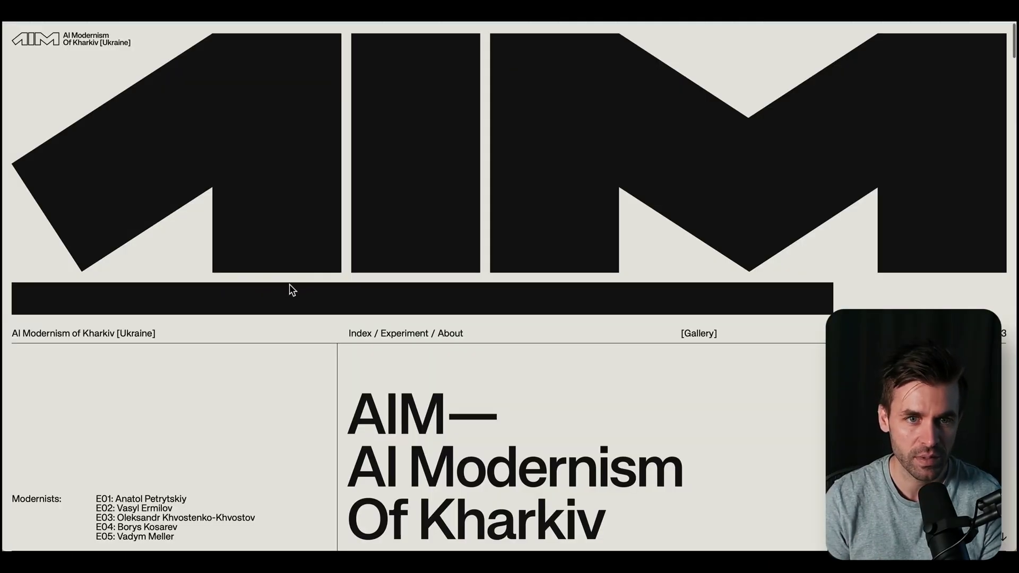
scroll(300, 292, "down", 5)
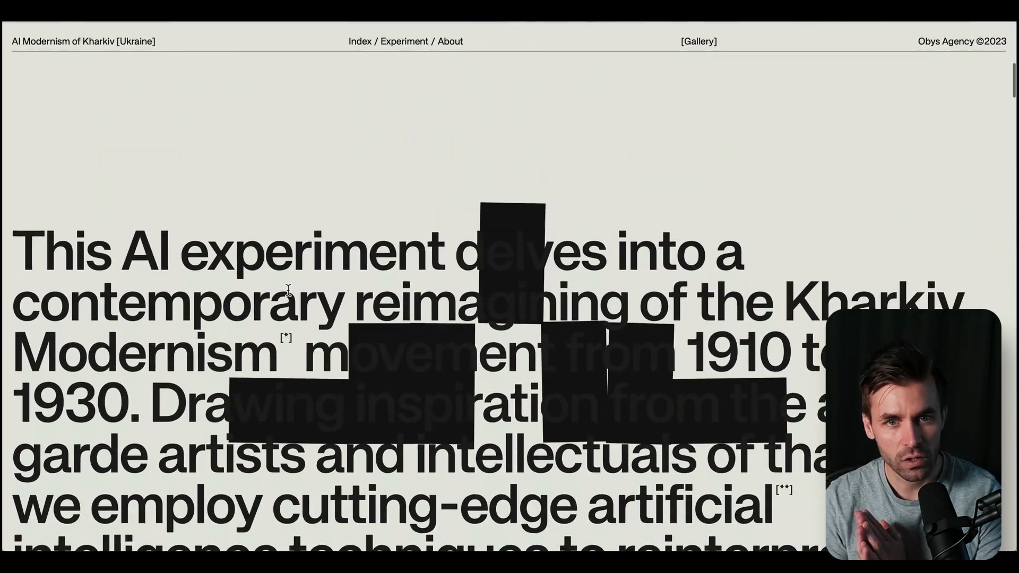
scroll(286, 294, "down", 10)
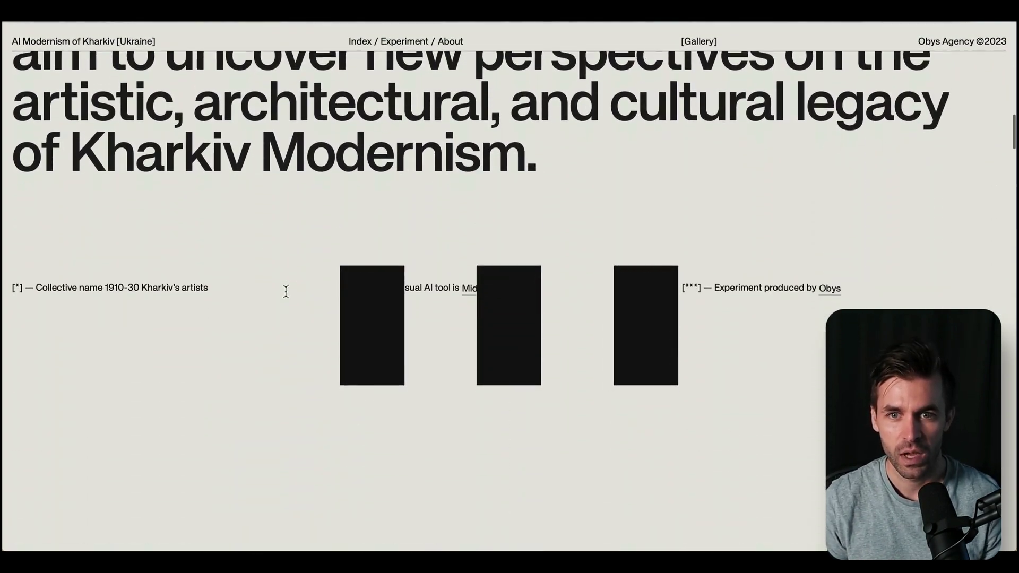
scroll(287, 293, "down", 3)
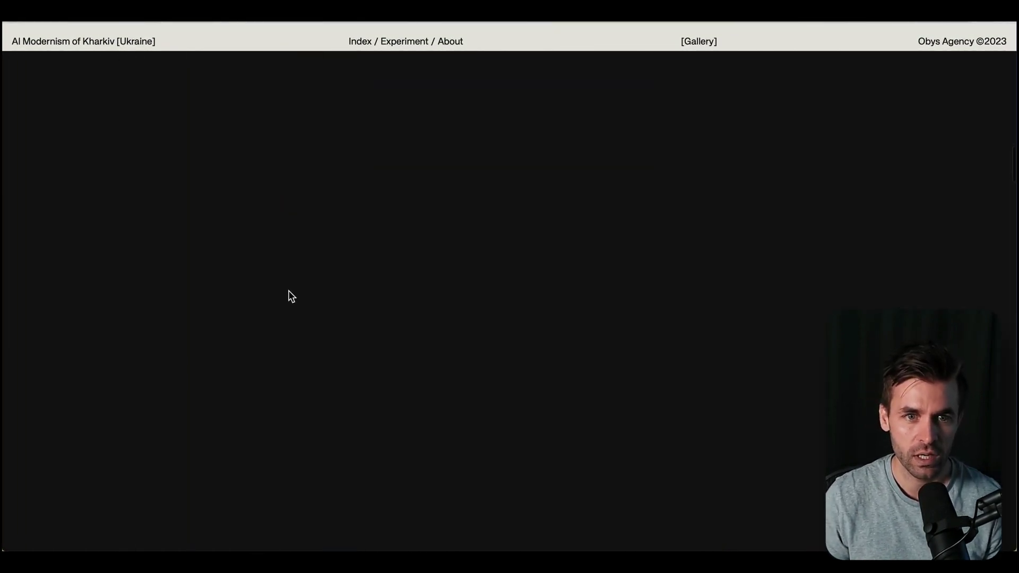
scroll(288, 291, "down", 5)
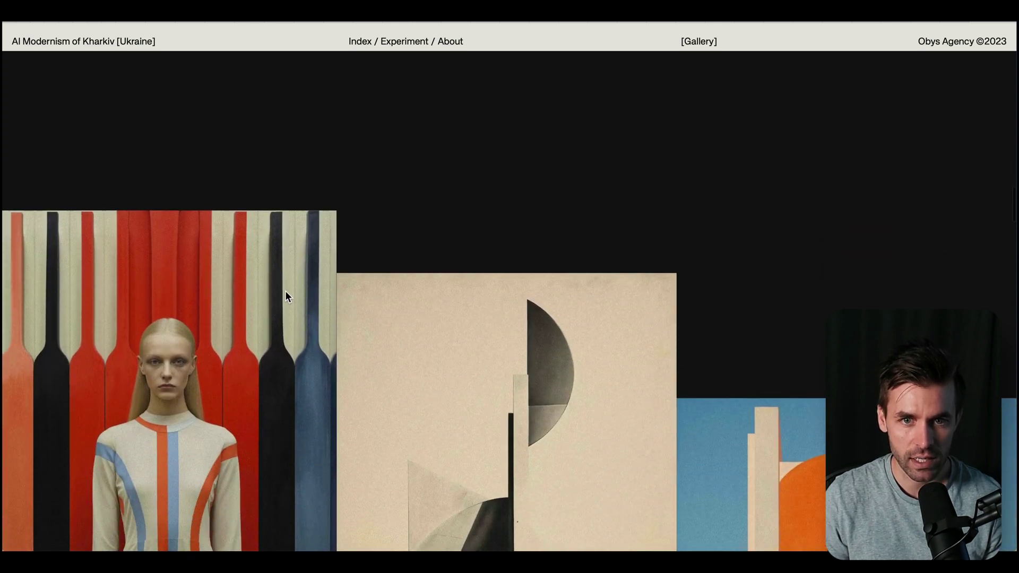
scroll(286, 296, "down", 3)
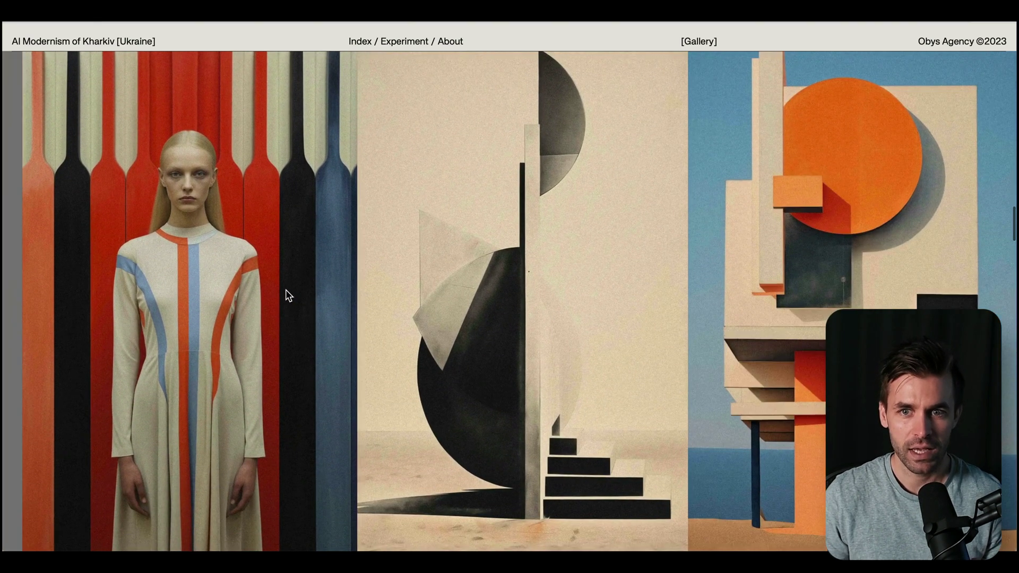
scroll(284, 291, "down", 5)
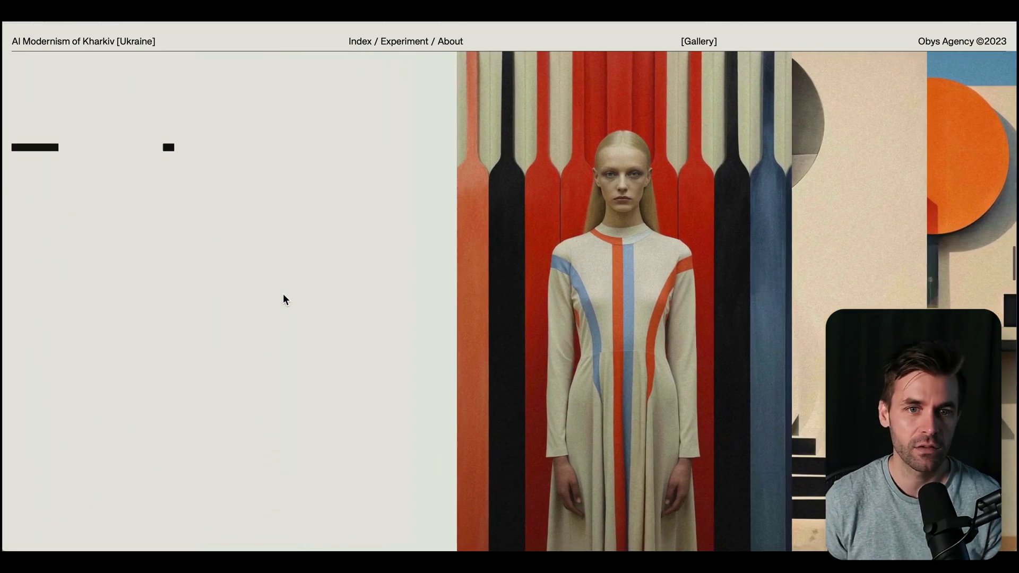
scroll(282, 296, "down", 5)
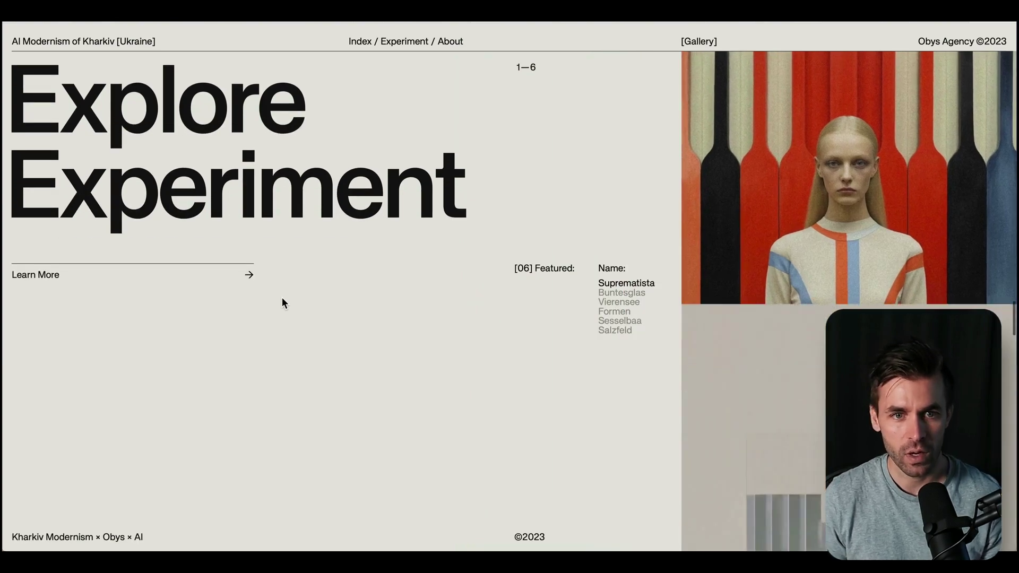
scroll(282, 303, "down", 5)
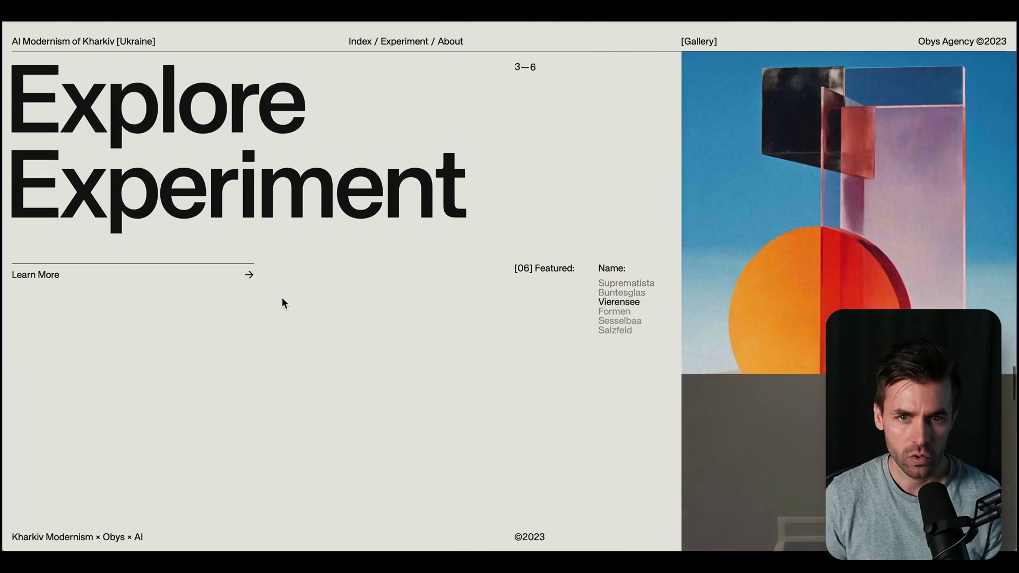
scroll(282, 298, "down", 5)
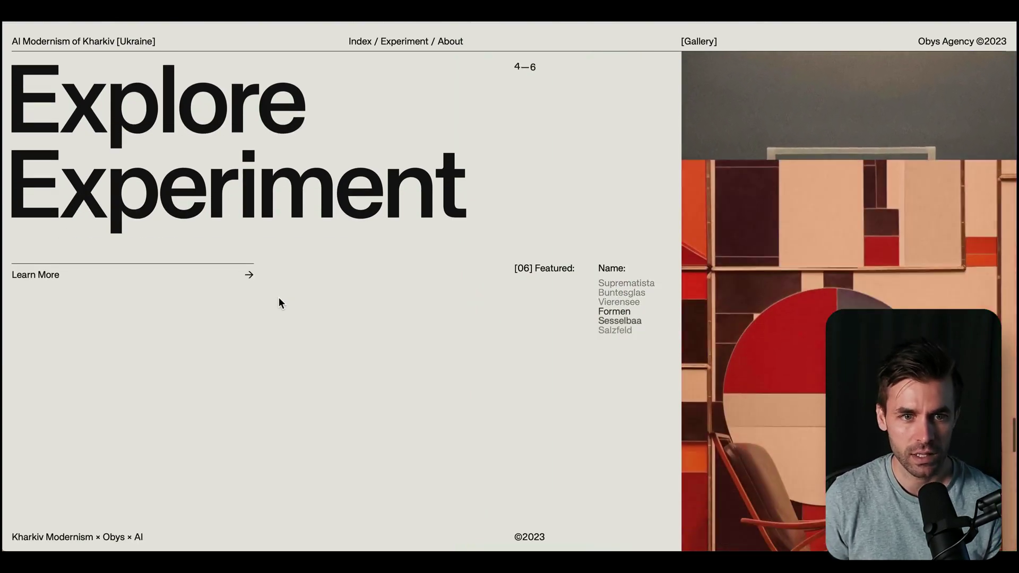
scroll(279, 300, "up", 3)
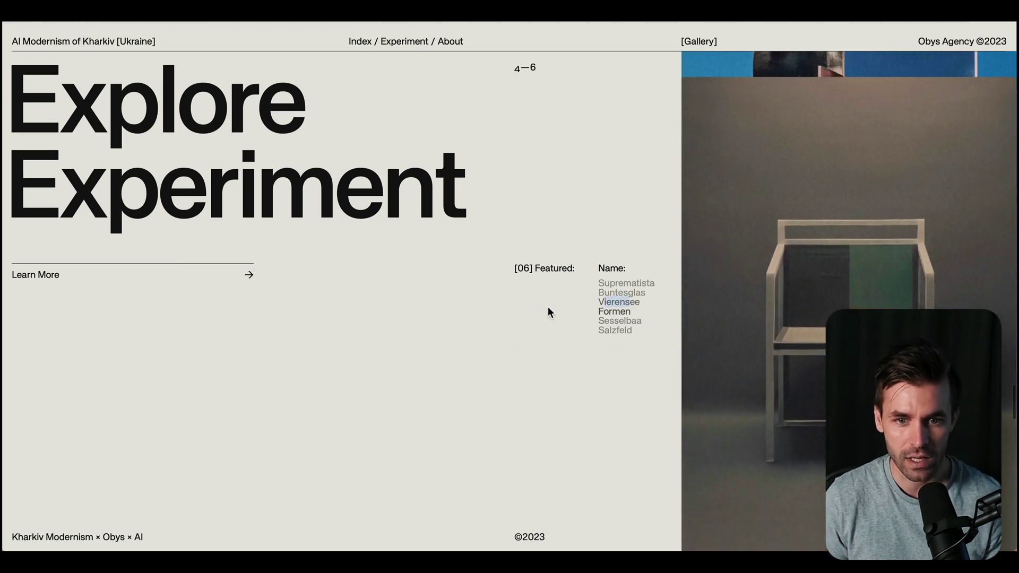
scroll(465, 319, "up", 2)
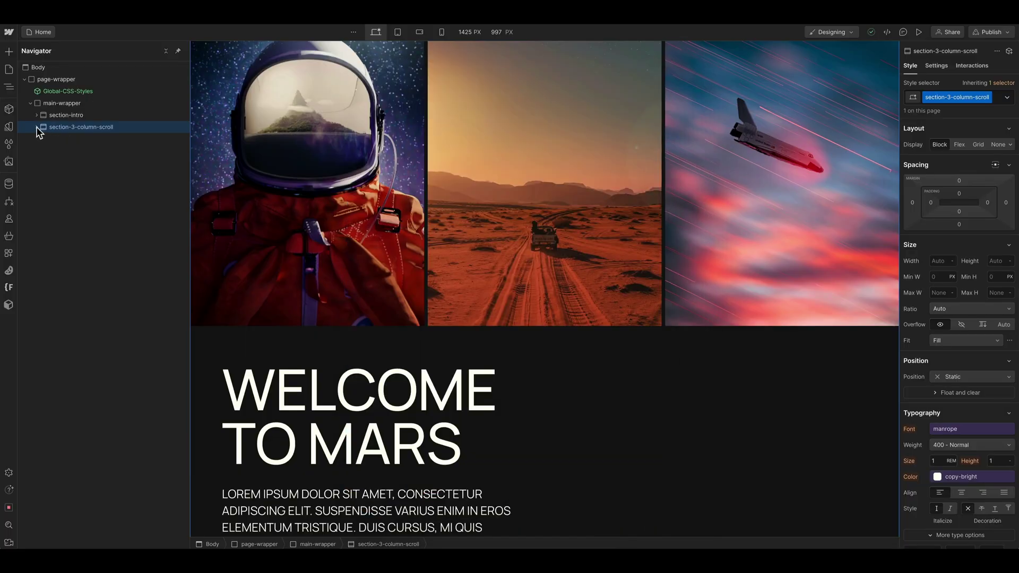
Switch to the Webflow project and review the layout of section-intro and section-3-column-scroll on the Home page
scroll(304, 228, "up", 4)
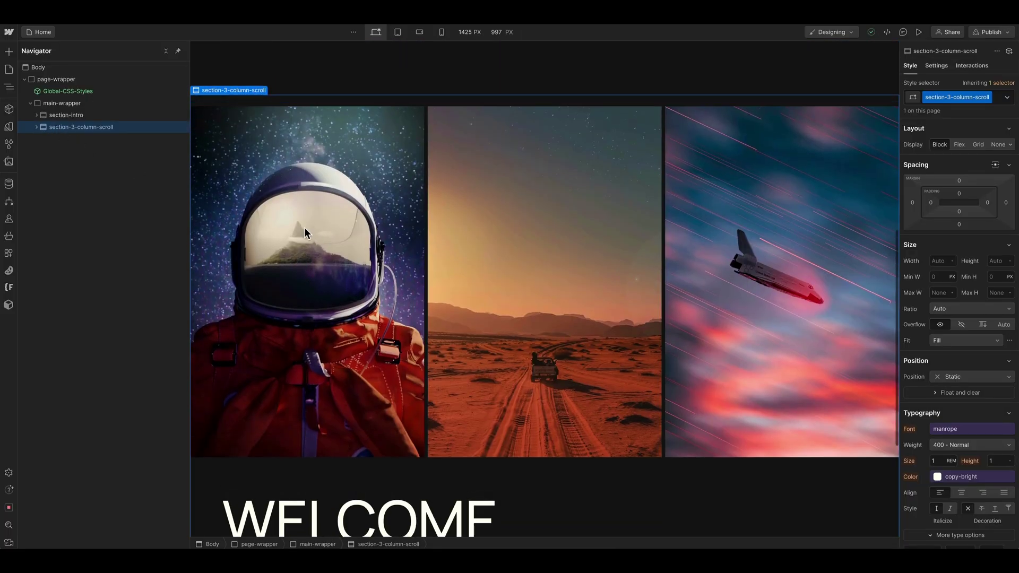
scroll(304, 228, "up", 1)
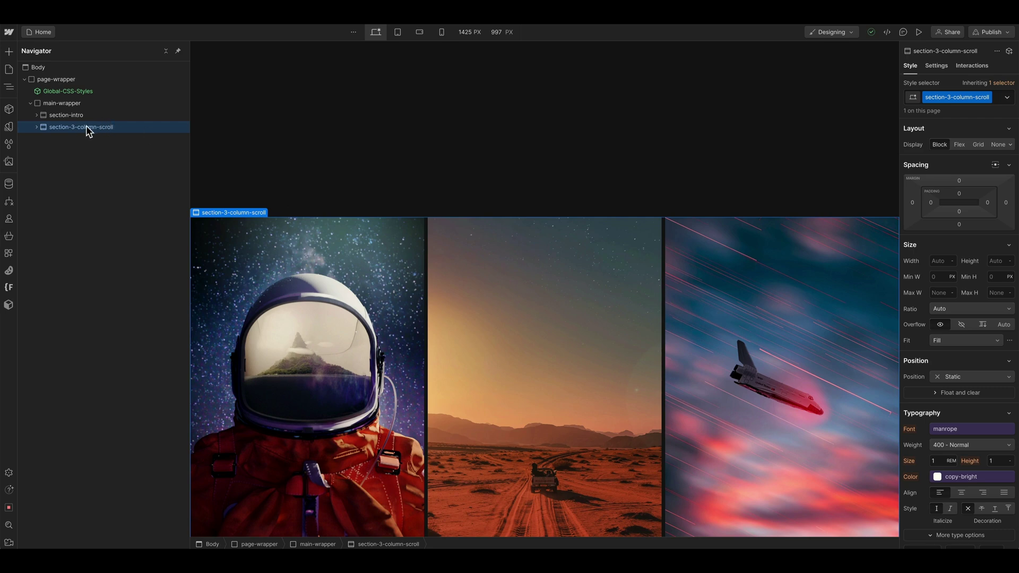
scroll(537, 225, "down", 6)
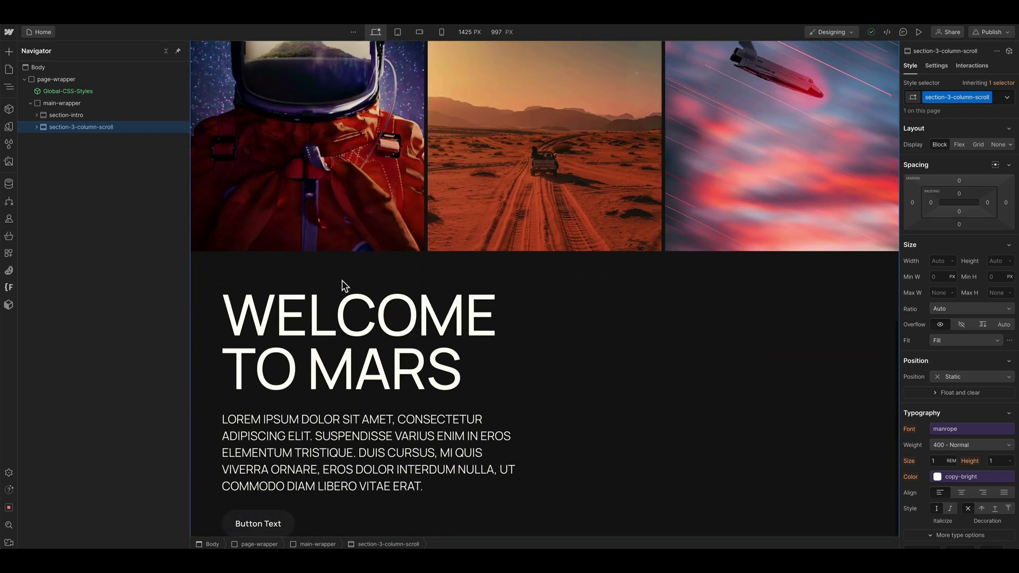
scroll(342, 284, "up", 7)
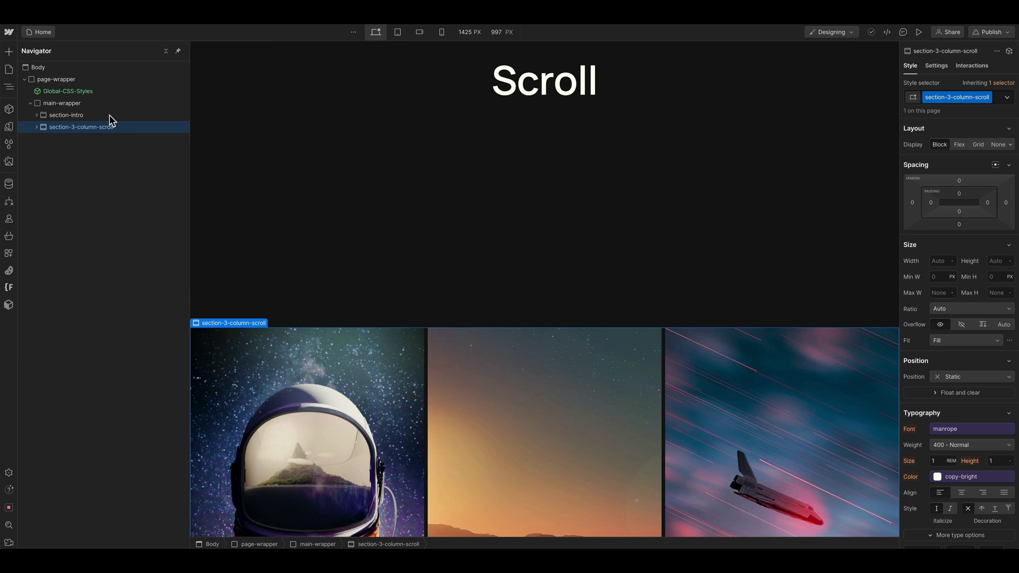
left_click(81, 115)
scroll(350, 141, "up", 5)
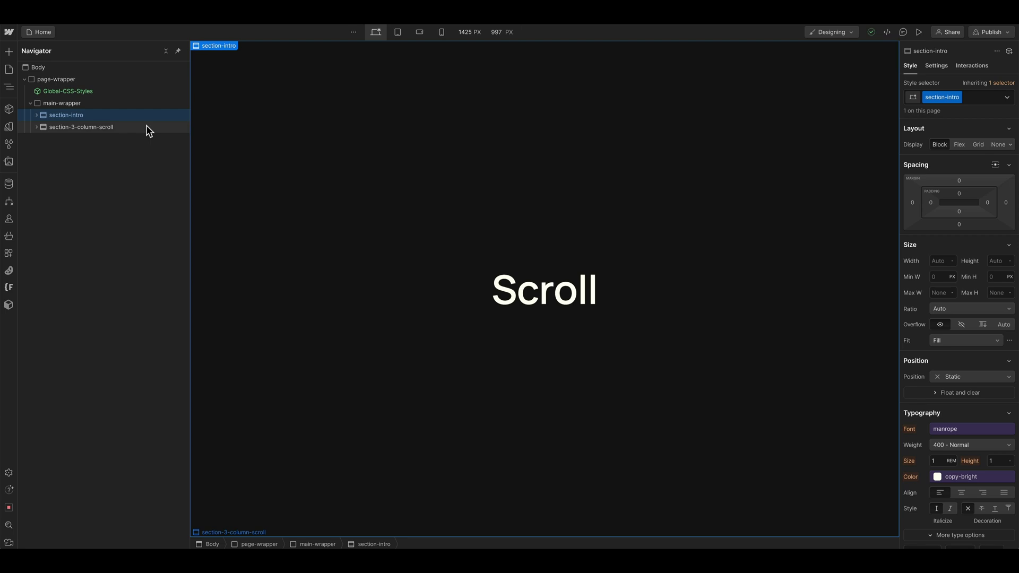
scroll(317, 162, "down", 7)
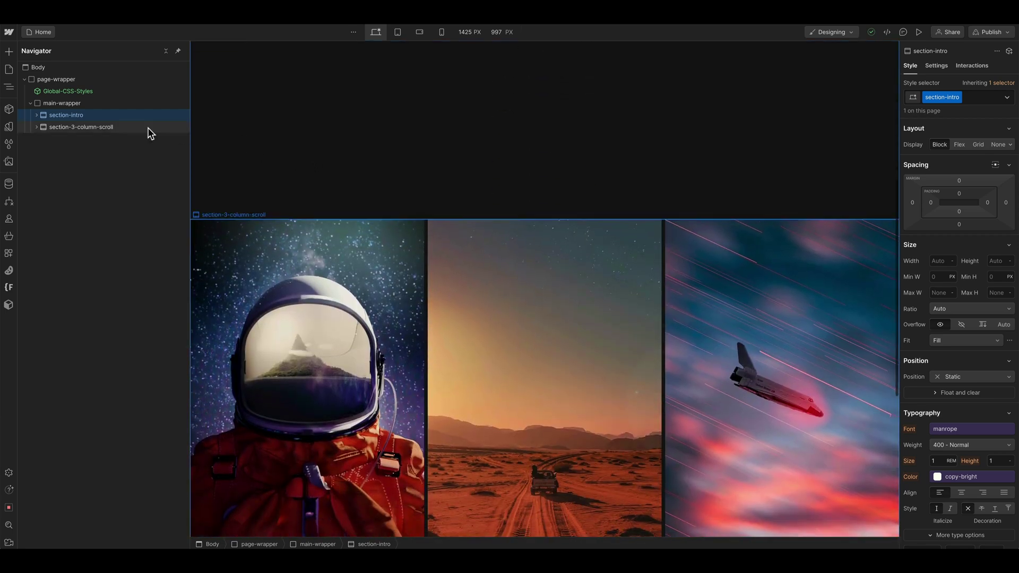
Set the height of column-scroll-wrapper inside section-3-column-scroll to 350vh and check the added scroll space beneath the three images
left_click(36, 127)
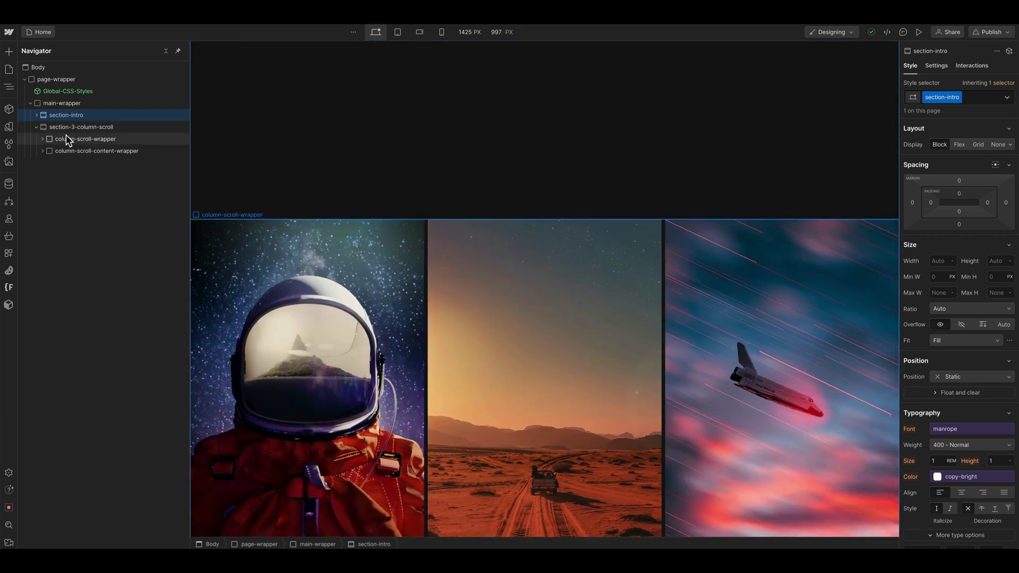
left_click(66, 137)
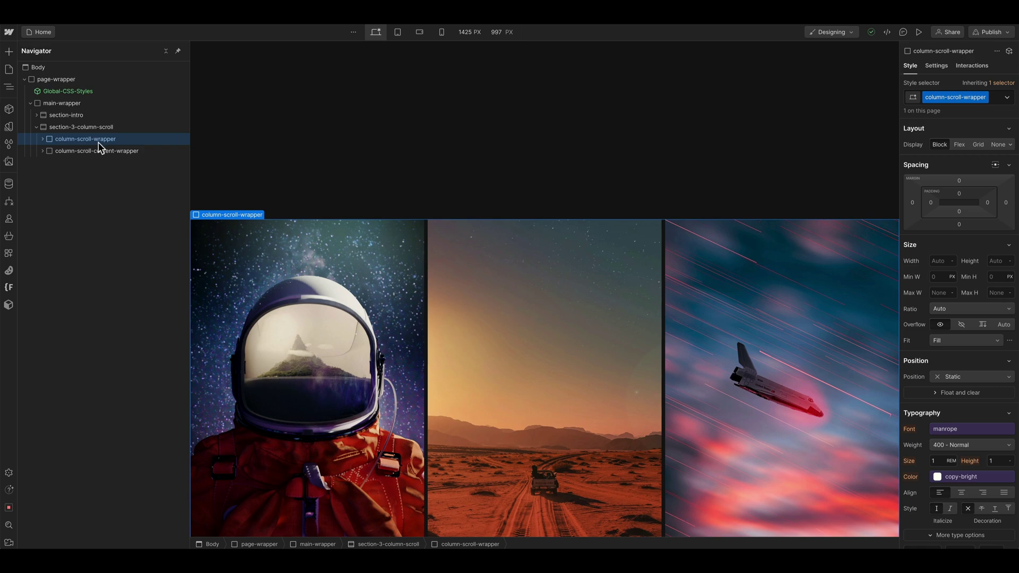
scroll(326, 231, "down", 1)
scroll(326, 232, "down", 5)
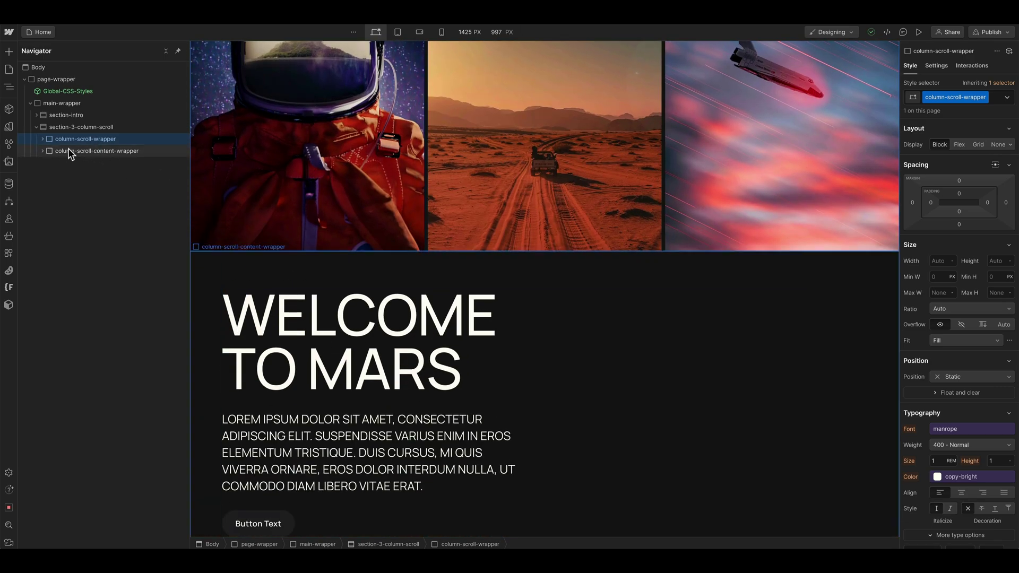
scroll(324, 172, "up", 5)
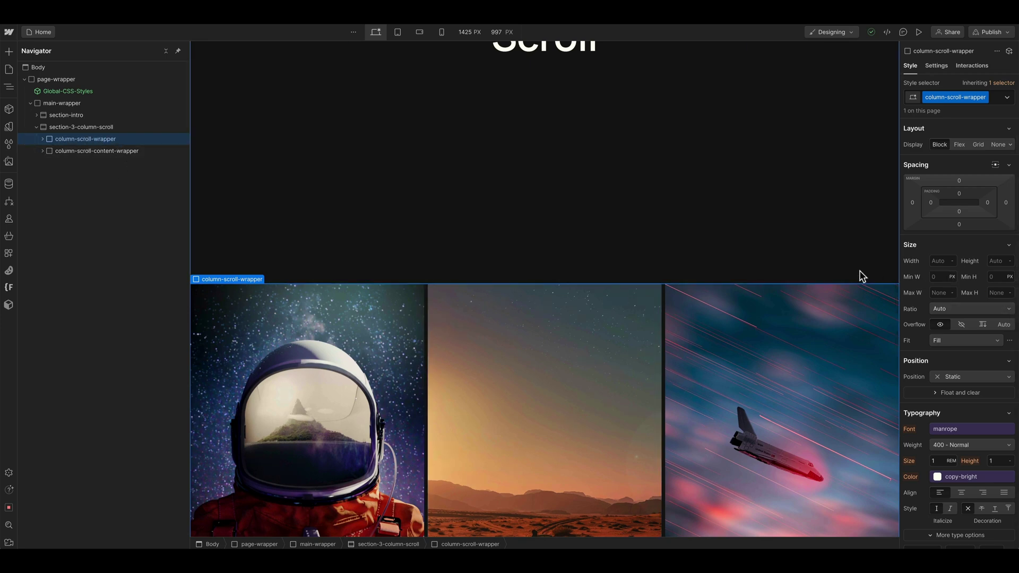
scroll(846, 266, "down", 3)
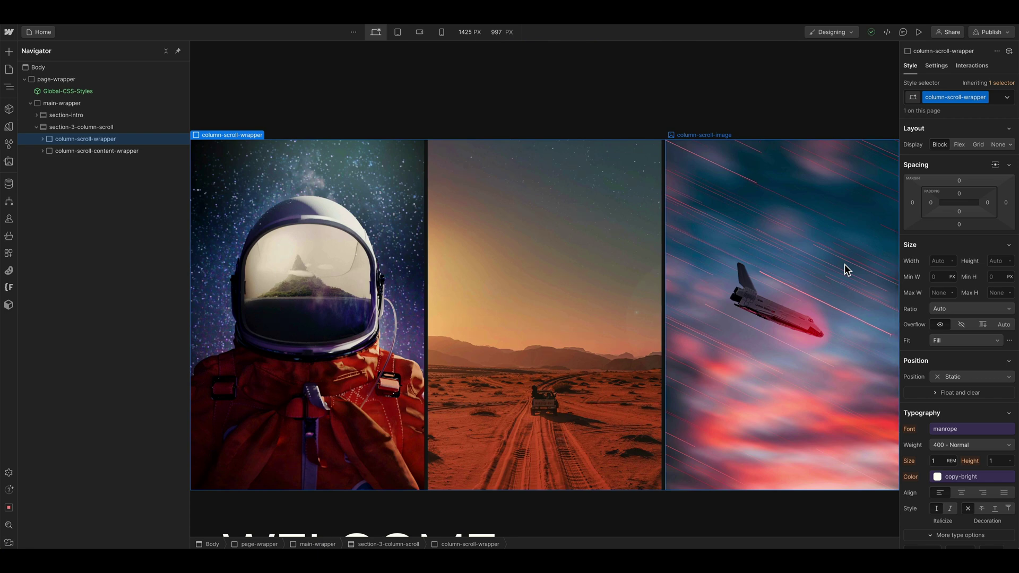
left_click(1000, 262)
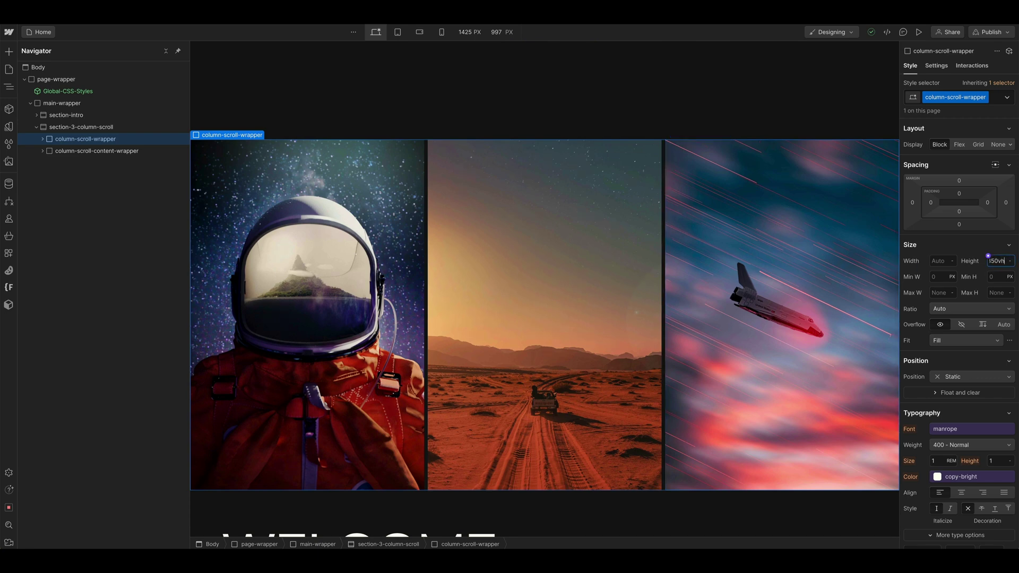
type("350vh")
key("Return")
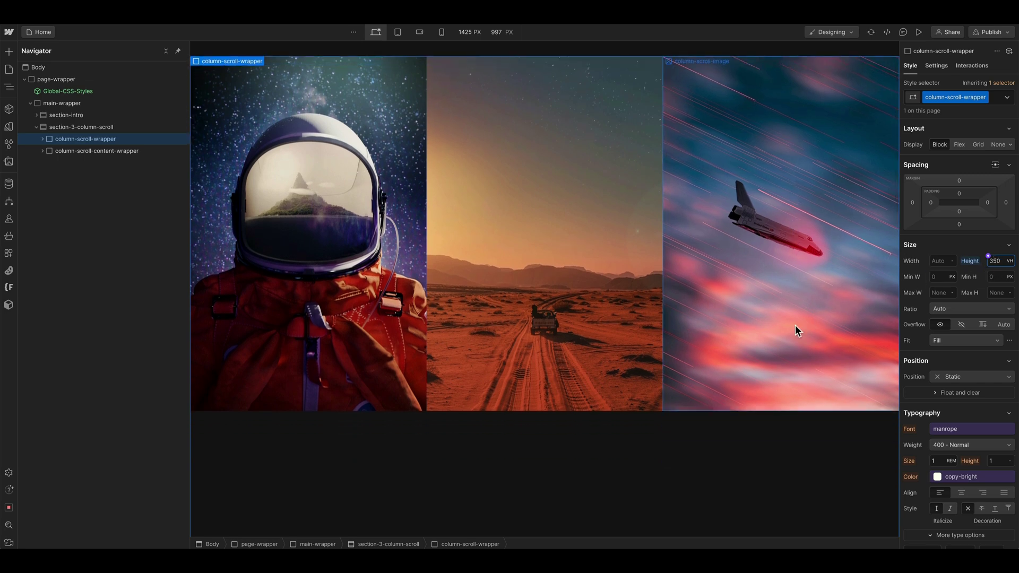
scroll(658, 284, "down", 5)
scroll(652, 282, "down", 2)
scroll(627, 272, "down", 5)
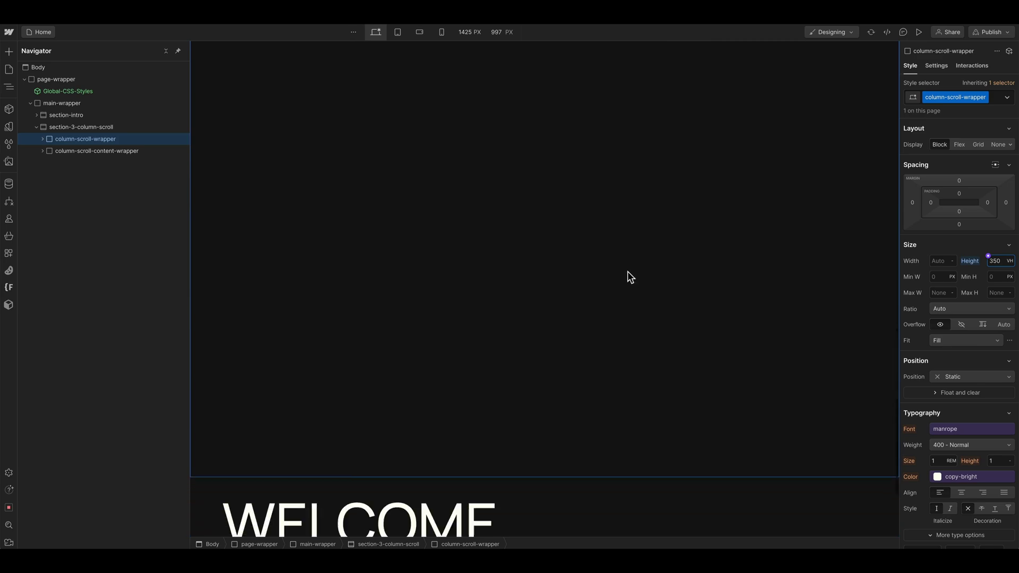
scroll(505, 384, "up", 10)
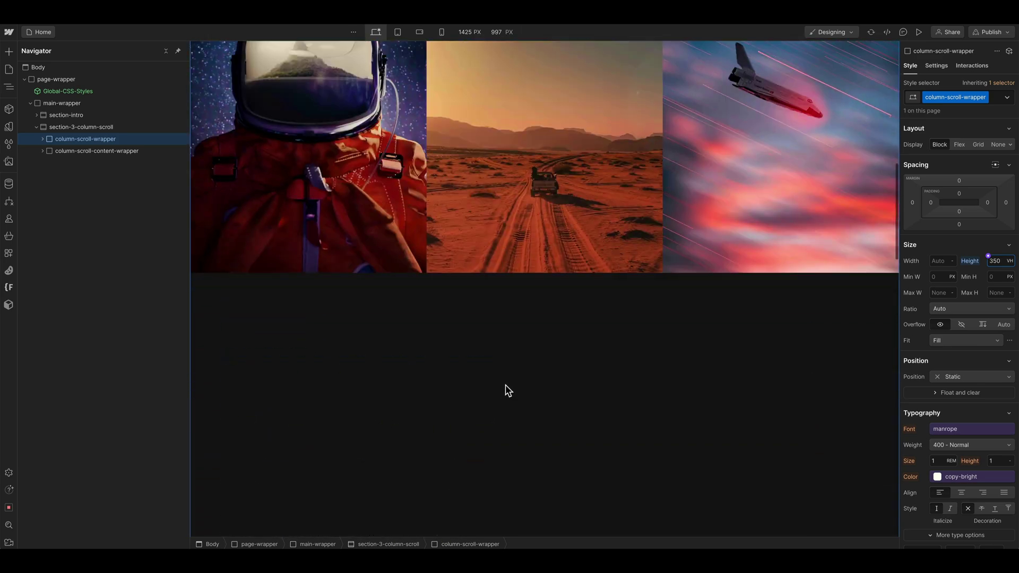
scroll(505, 390, "down", 4)
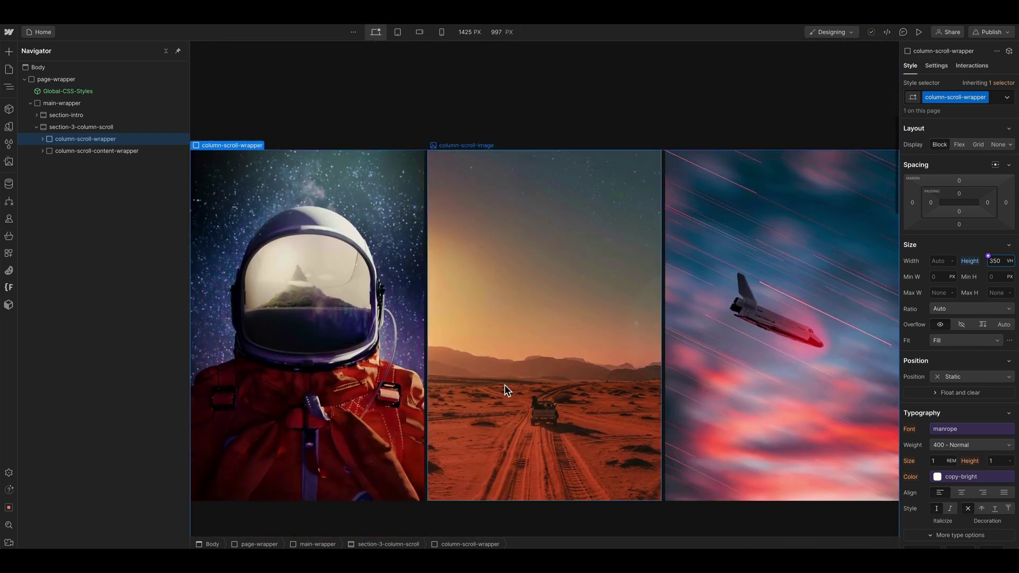
Give column-scroll-sticky inside column-scroll-wrapper a sticky position with a top offset of 0 and check how it sticks while scrolling
left_click(43, 139)
left_click(69, 152)
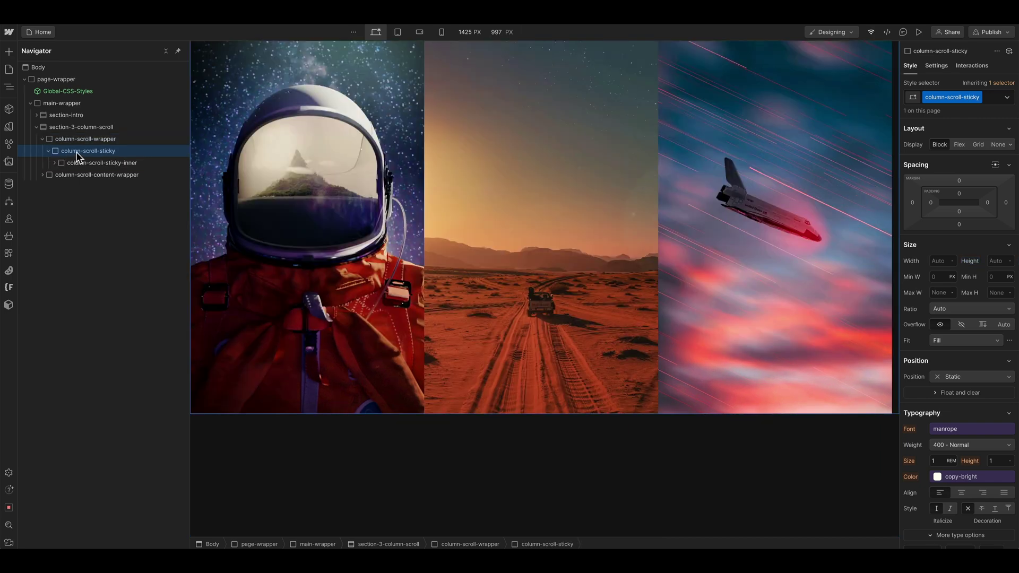
left_click(49, 151)
left_click(957, 376)
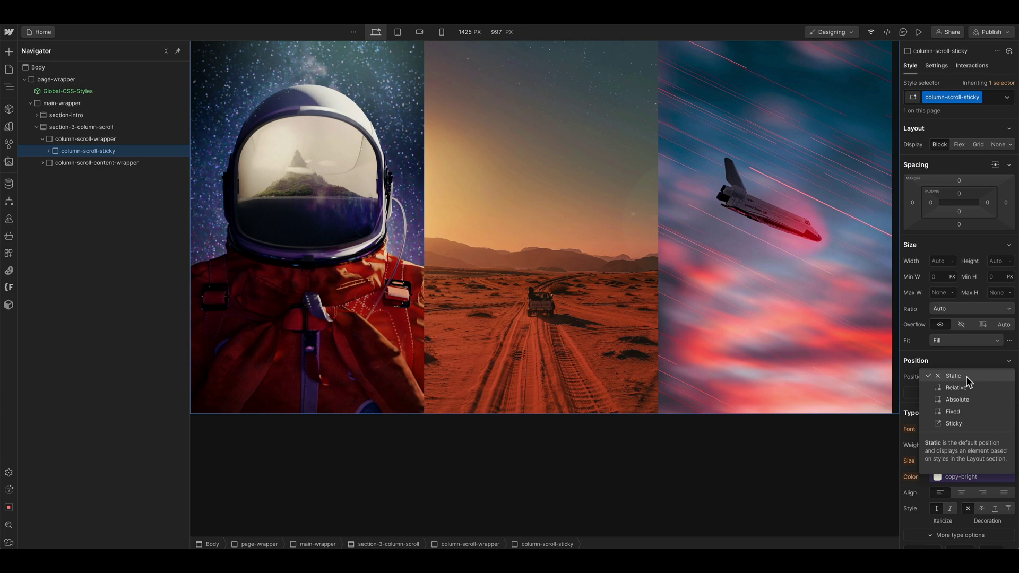
left_click(960, 423)
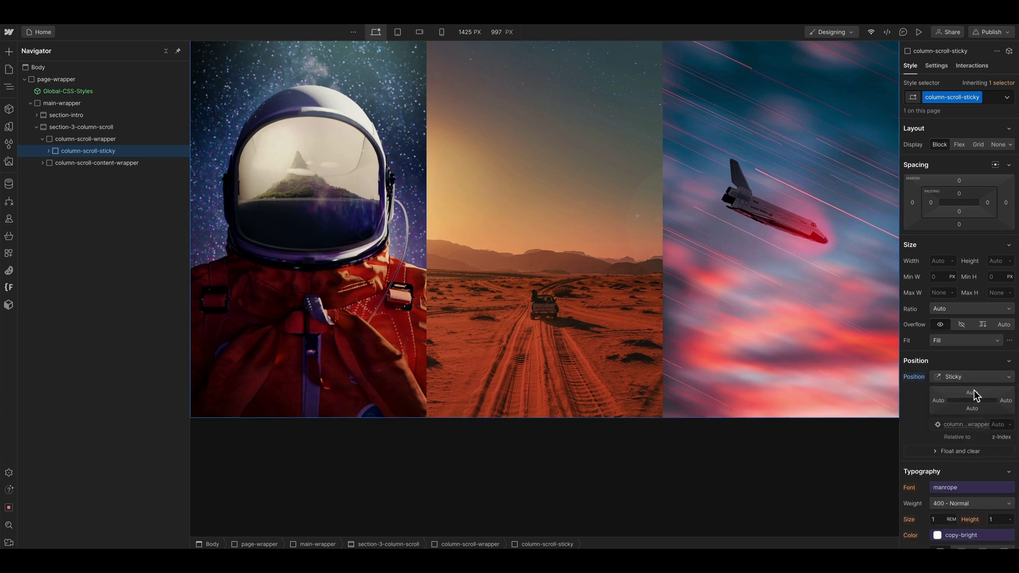
left_click(973, 392)
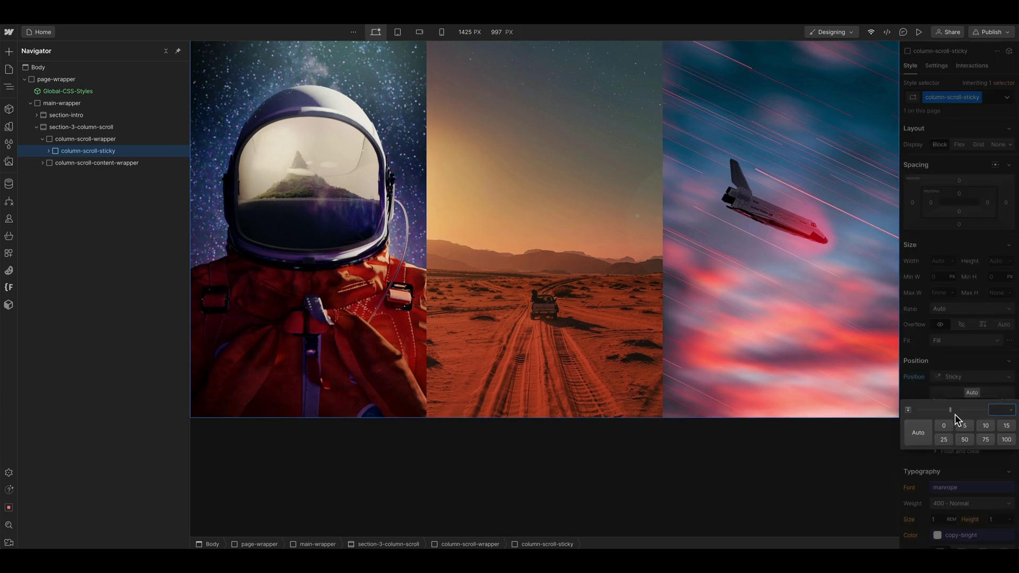
left_click(943, 425)
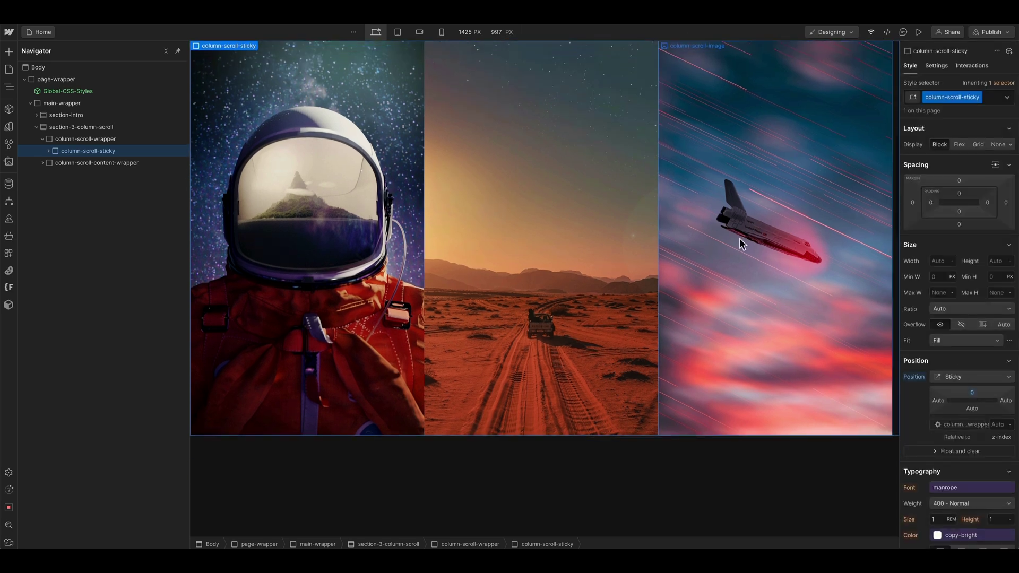
scroll(814, 211, "down", 10)
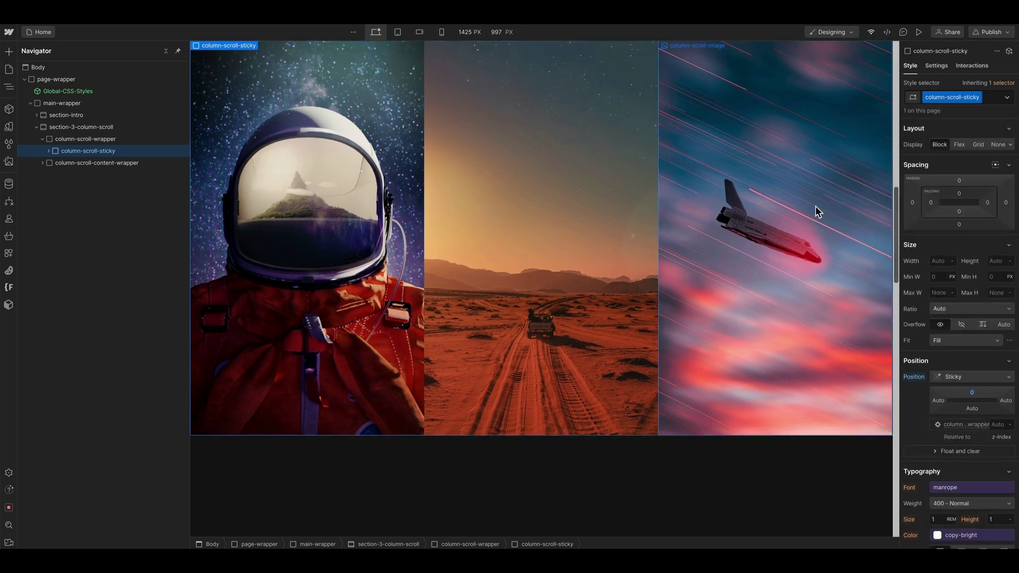
scroll(562, 193, "down", 6)
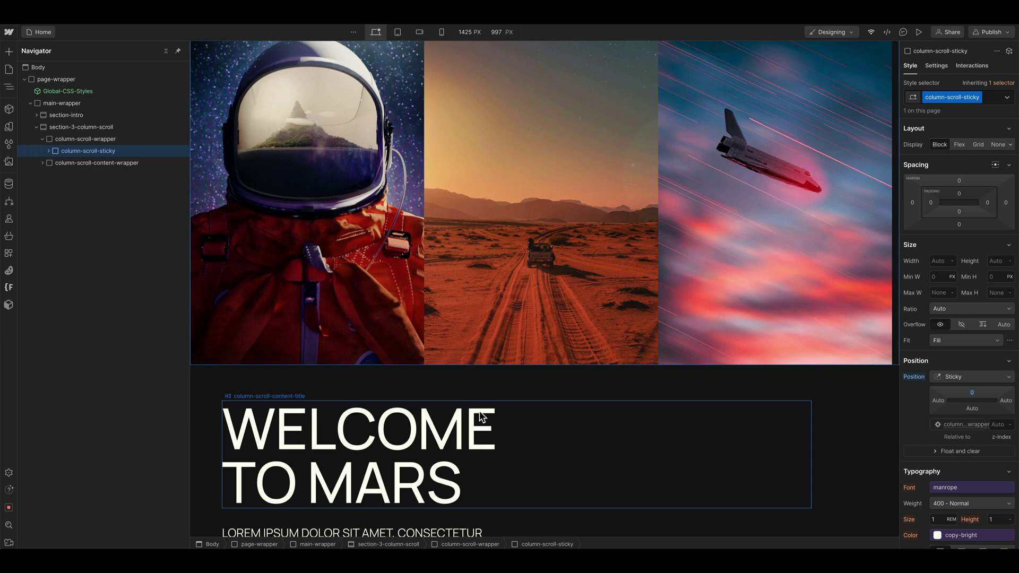
Review how column-scroll-sticky sits while scrolling and set its height to 100vh
scroll(535, 429, "up", 2)
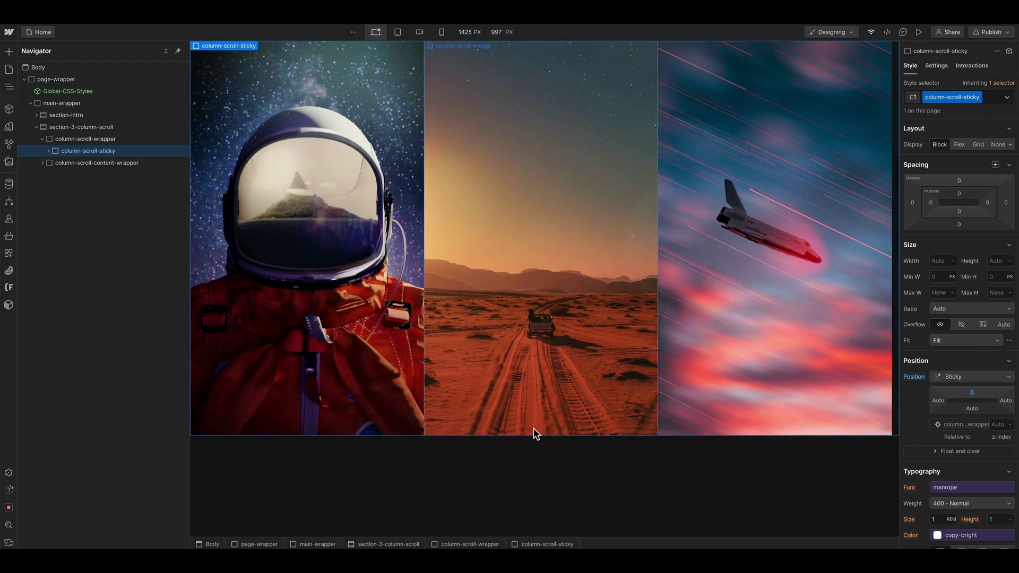
scroll(534, 428, "up", 5)
scroll(532, 427, "down", 5)
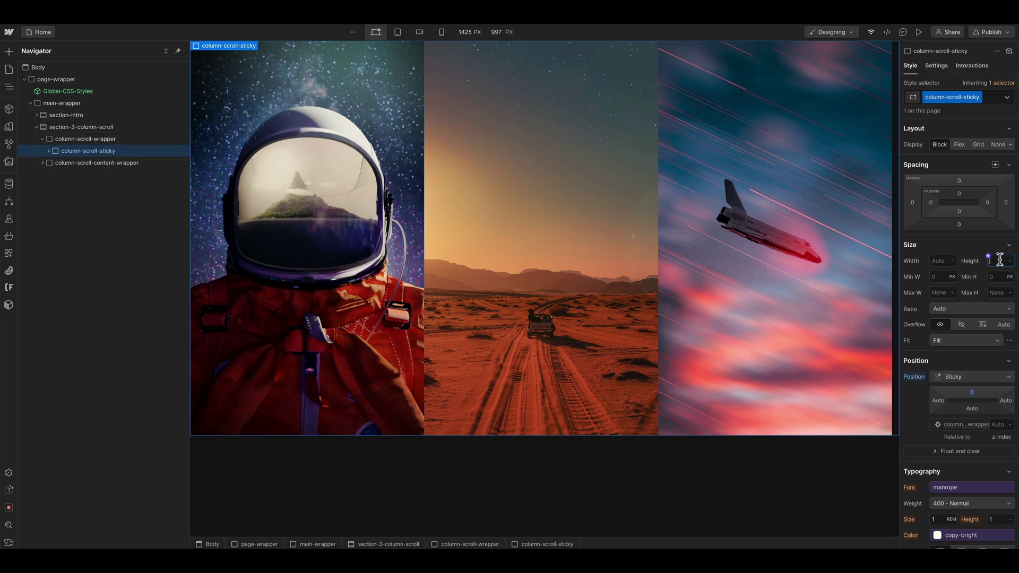
key("Return")
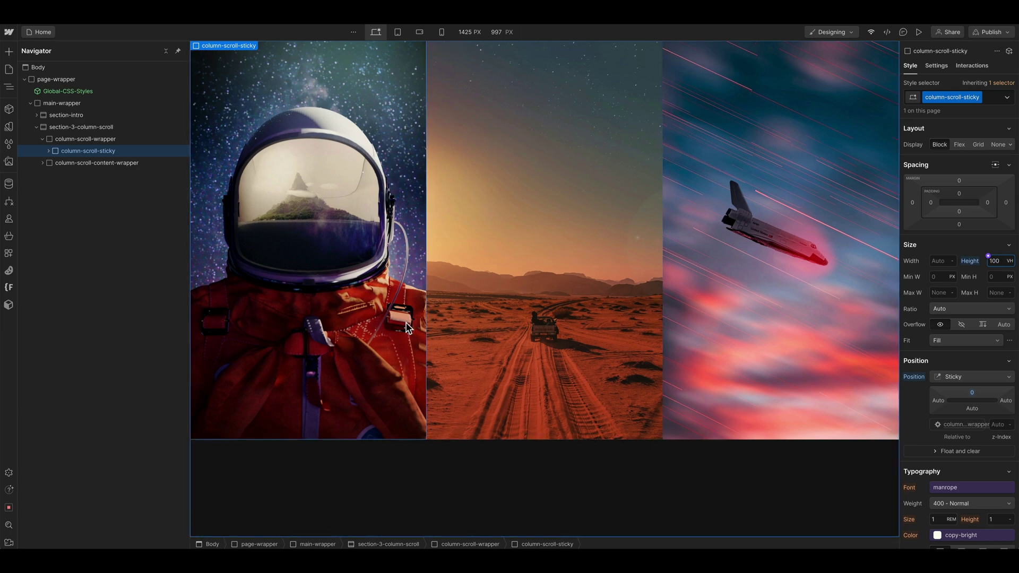
Set the height of column-scroll-sticky-inner inside column-scroll-sticky to 100%
left_click(48, 151)
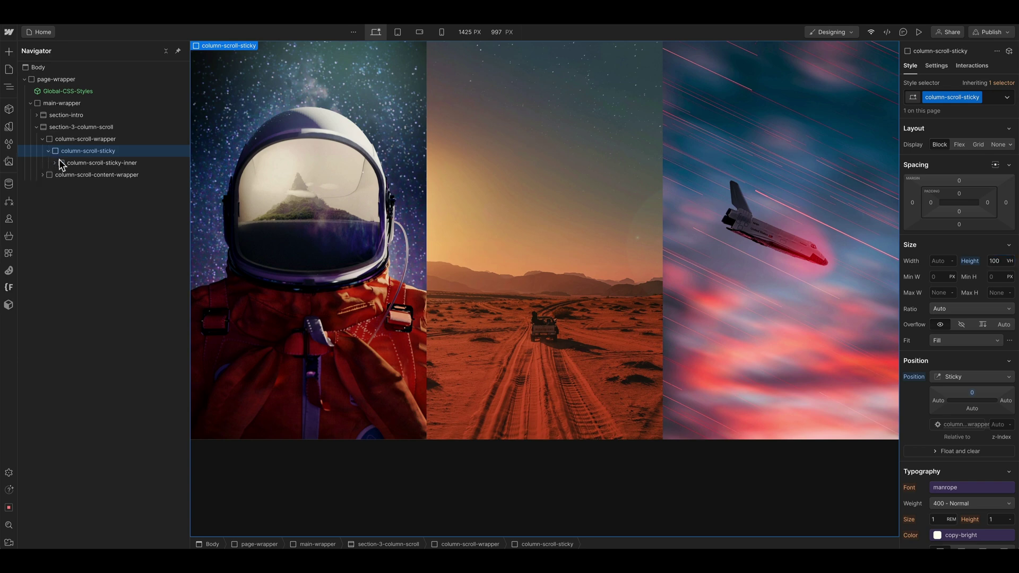
left_click(72, 163)
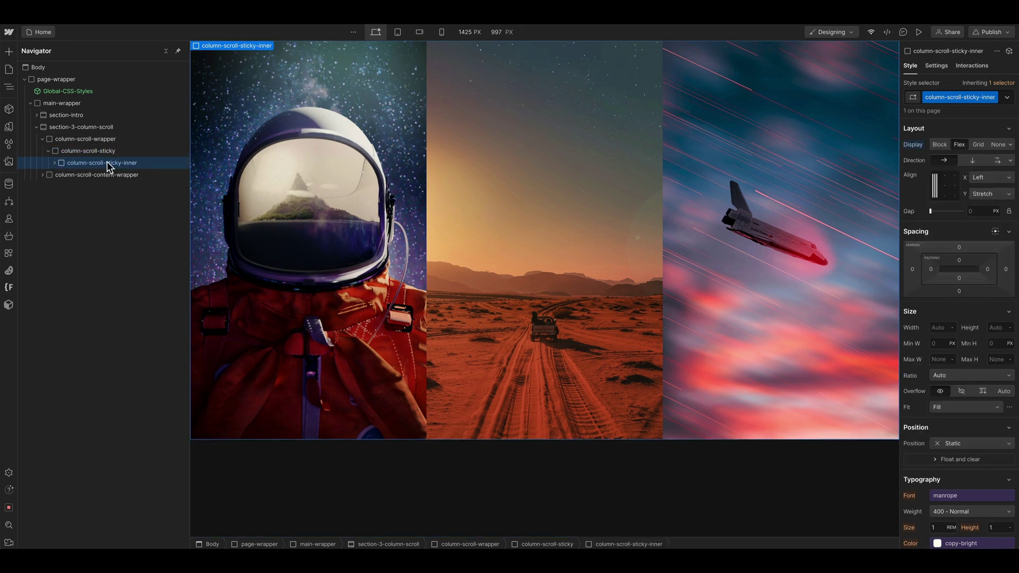
left_click(996, 328)
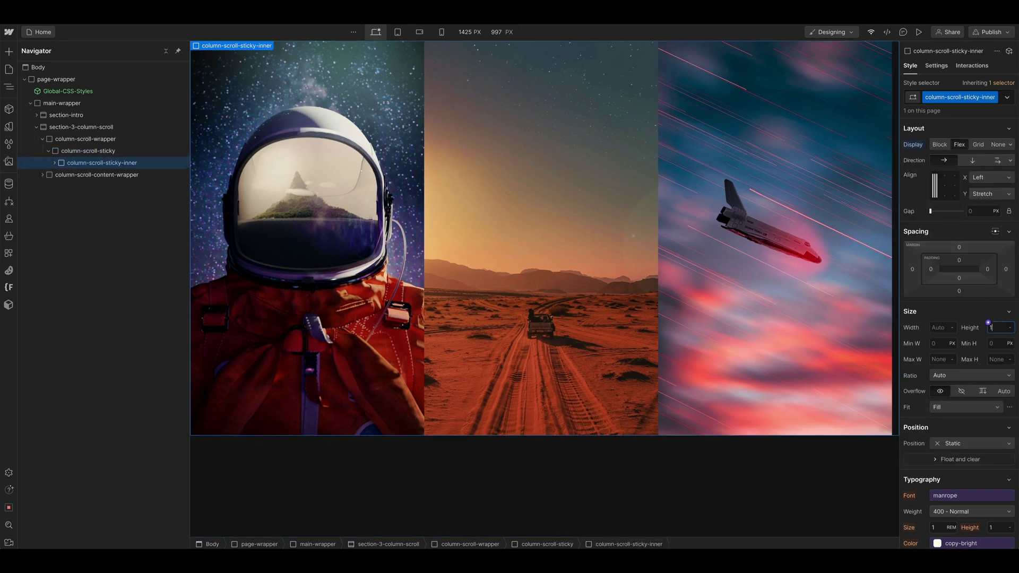
key("Return")
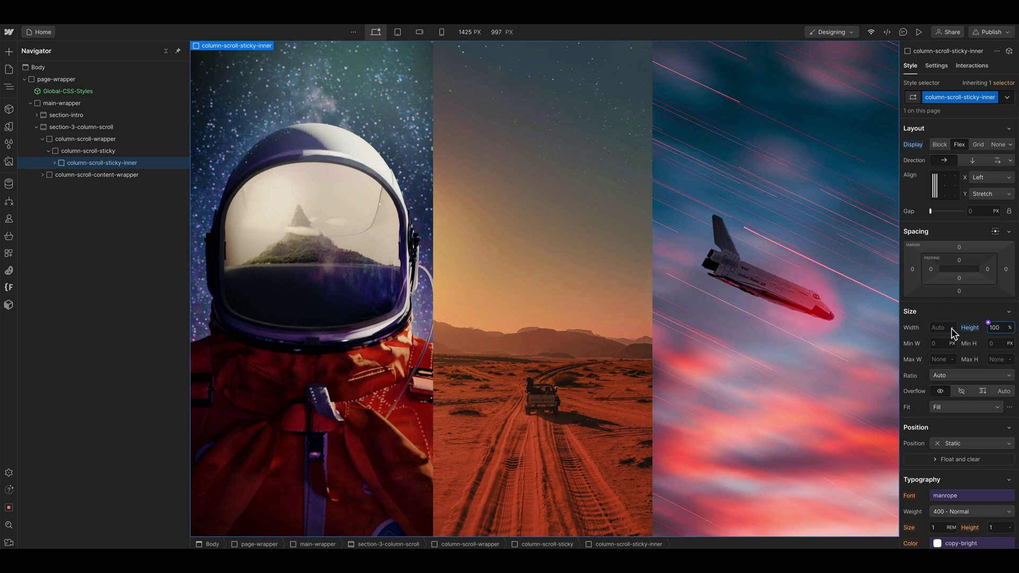
Try block display on column-scroll-sticky-inner to compare the column layout, and return it to flex
left_click(117, 152)
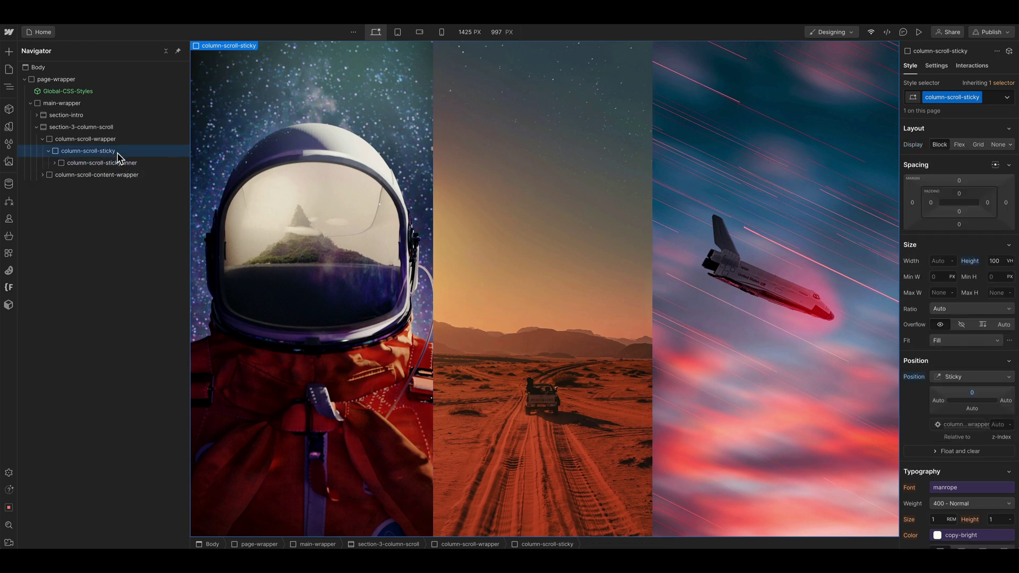
left_click(947, 261)
left_click(92, 163)
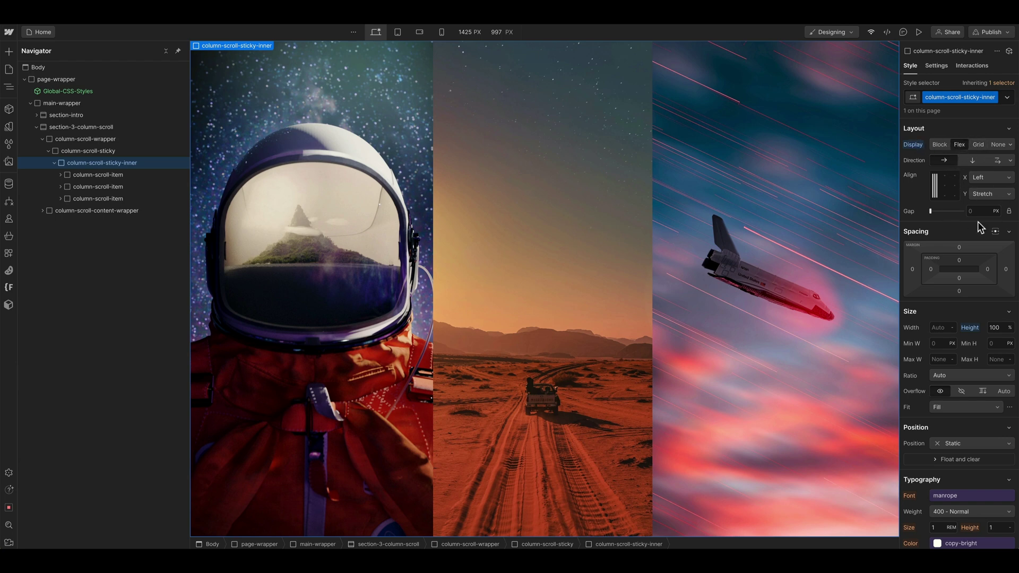
left_click(938, 145)
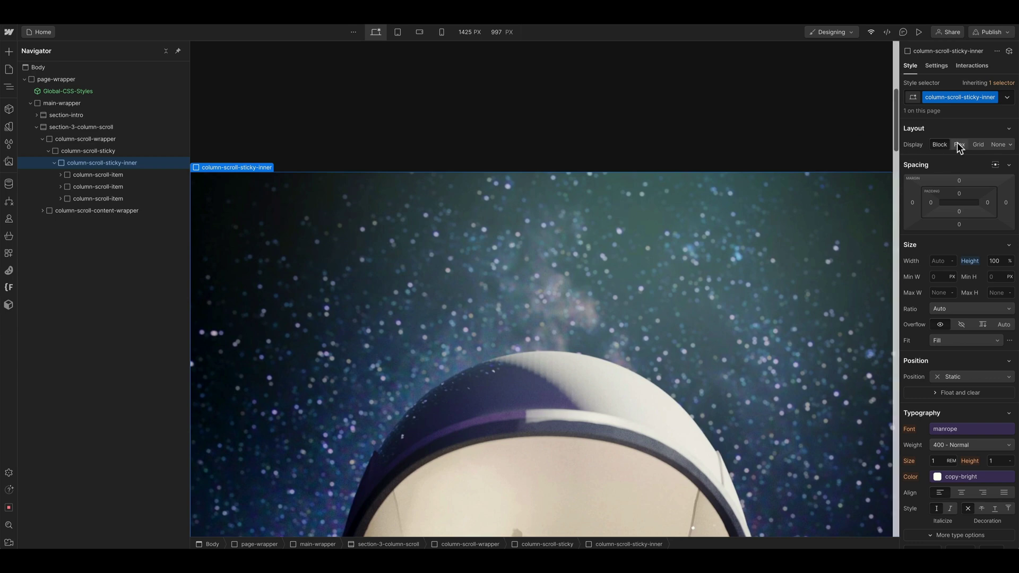
left_click(958, 145)
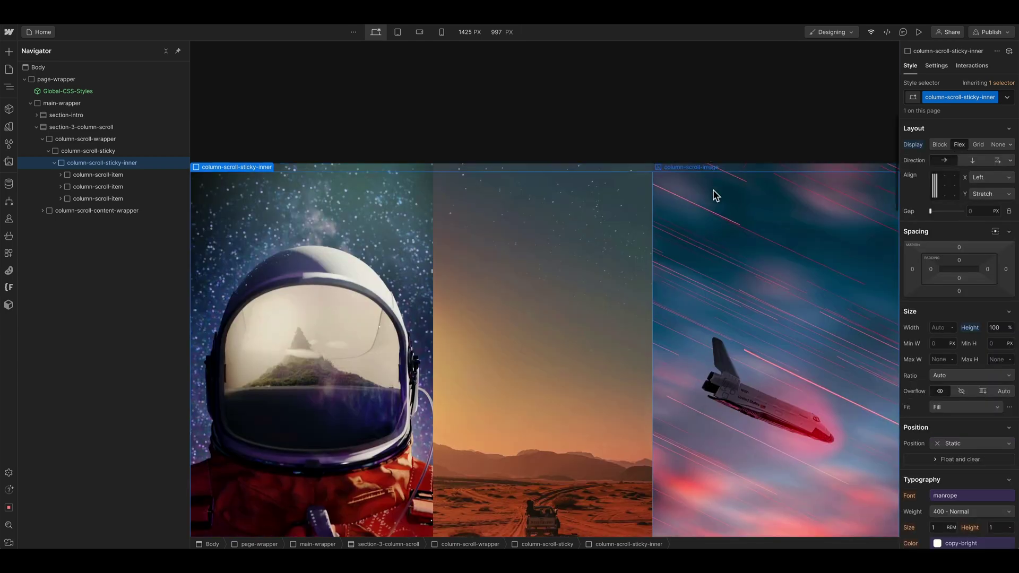
scroll(713, 190, "down", 3)
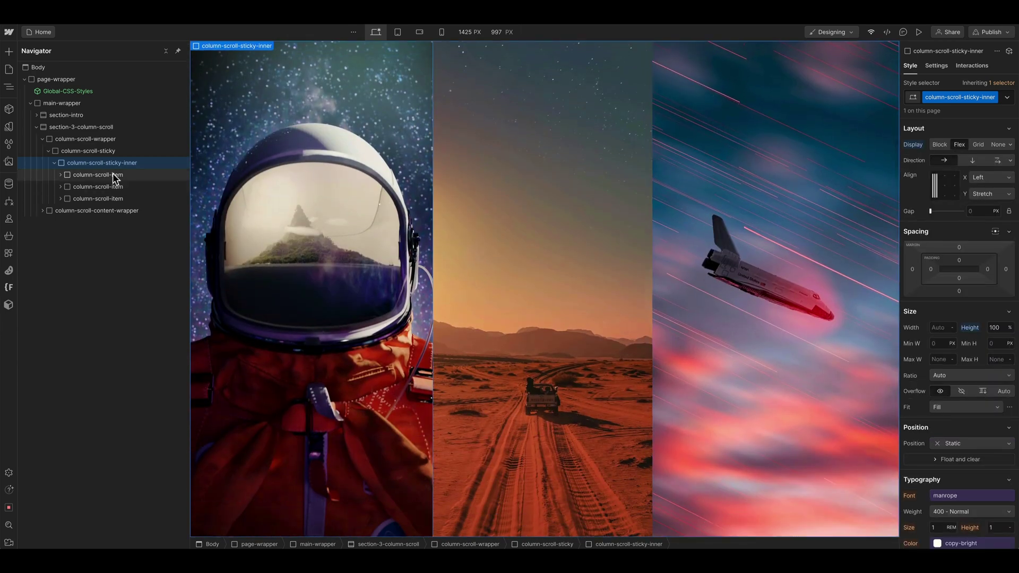
Test column-scroll-sticky-inner at several widths from 100% downward, ending at 80% with its overflow hidden
left_click(940, 327)
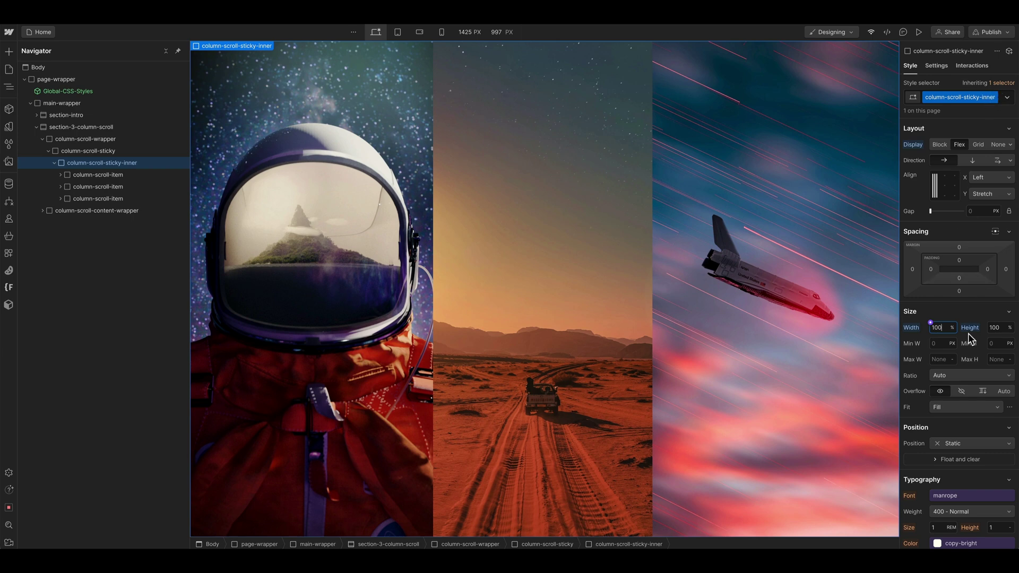
key("shift+Down")
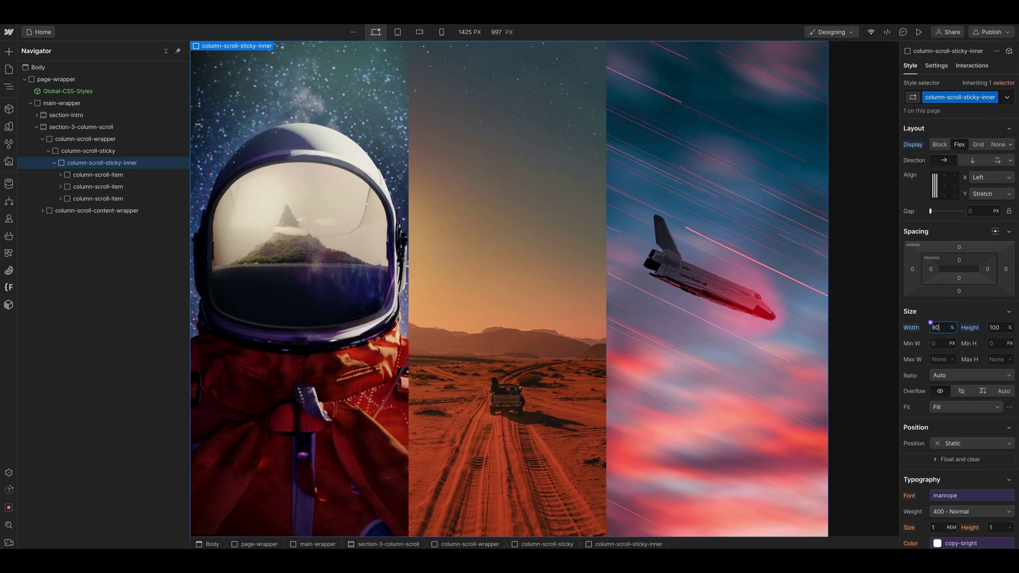
key("shift+Down")
key("shift+Down")
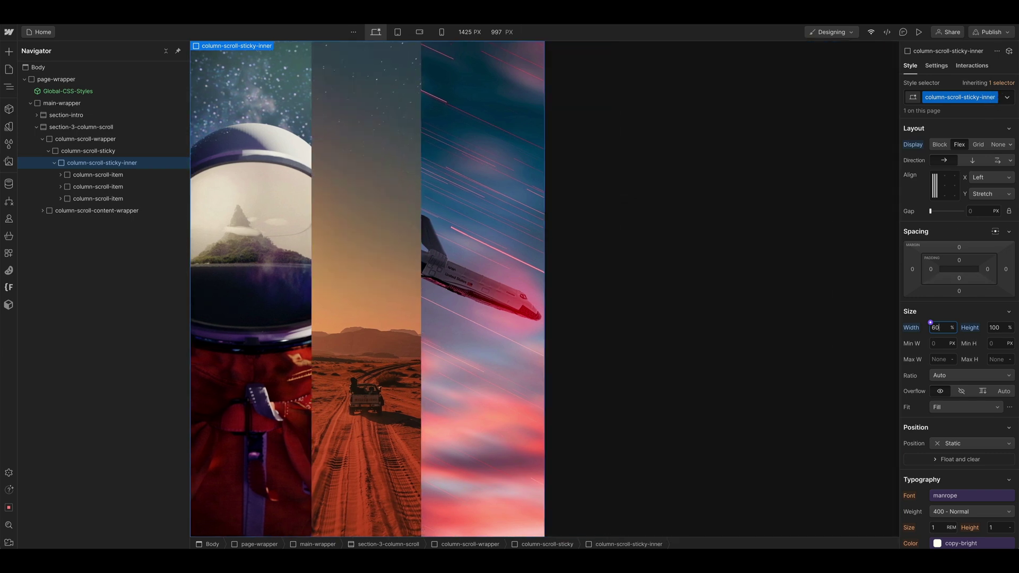
key("shift+Up")
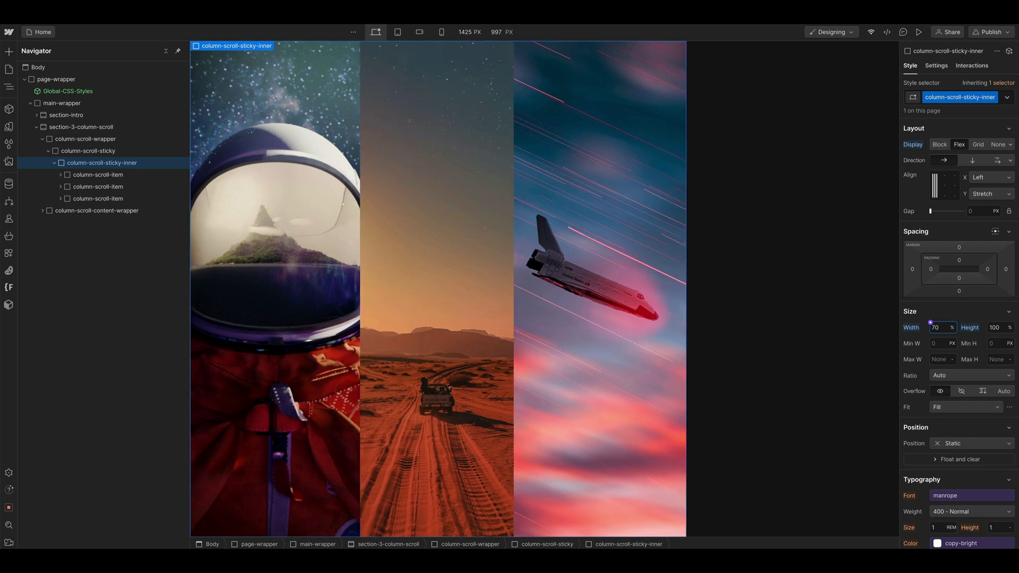
key("shift+Up")
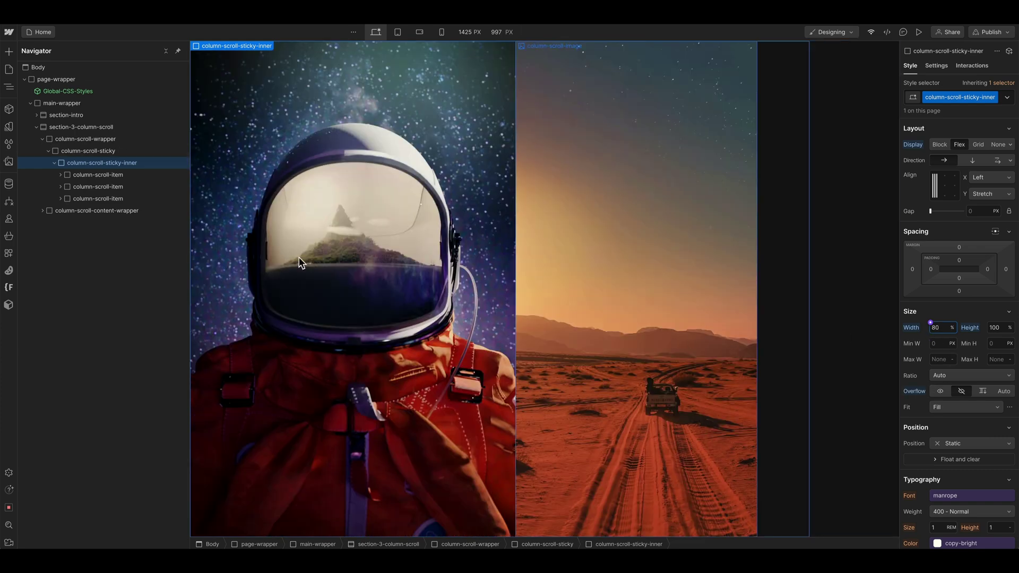
Set the width of the column-scroll-item class to one third (100/3) percent
left_click(83, 176)
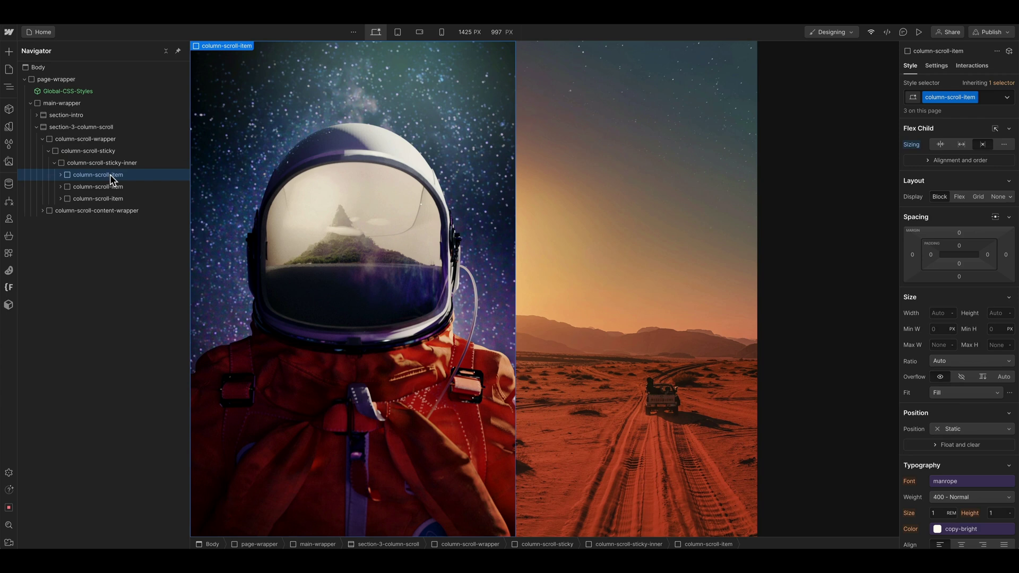
left_click(940, 314)
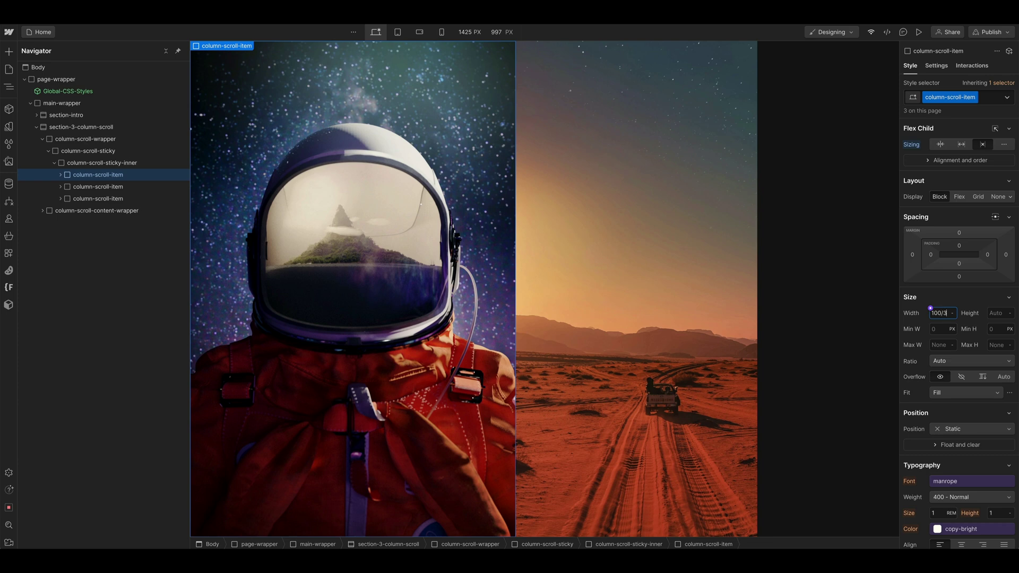
key("Return")
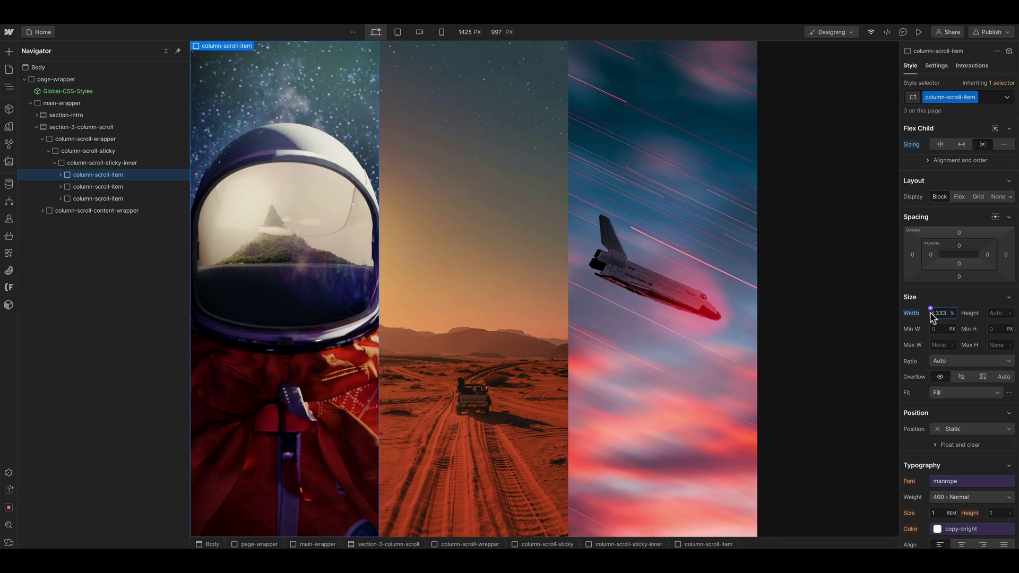
Test the equal columns with column-scroll-sticky-inner at 50% width, and raise its width back to 100%
left_click(117, 164)
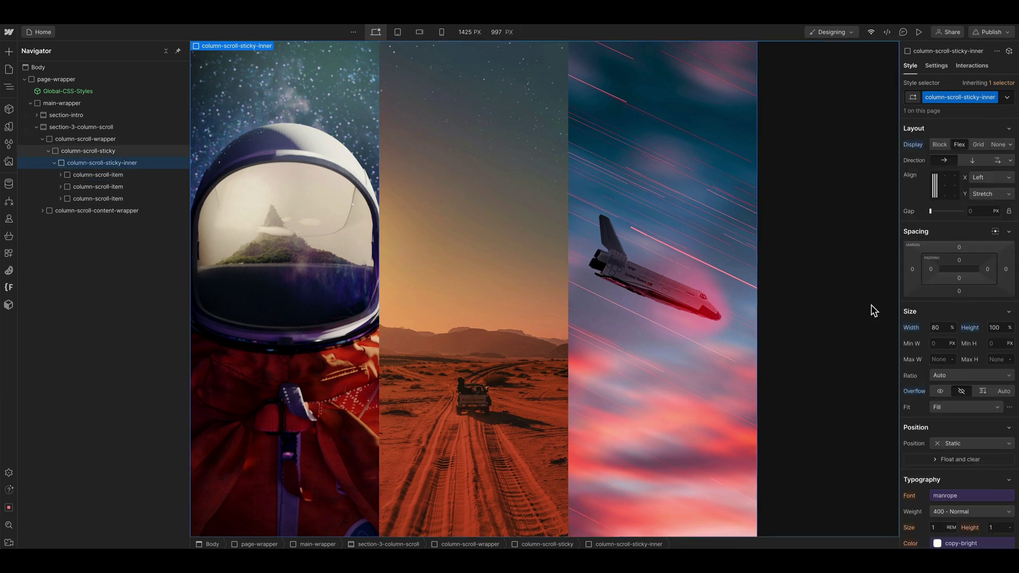
left_click(939, 327)
type("70")
key("BackSpace")
key("BackSpace")
type("50")
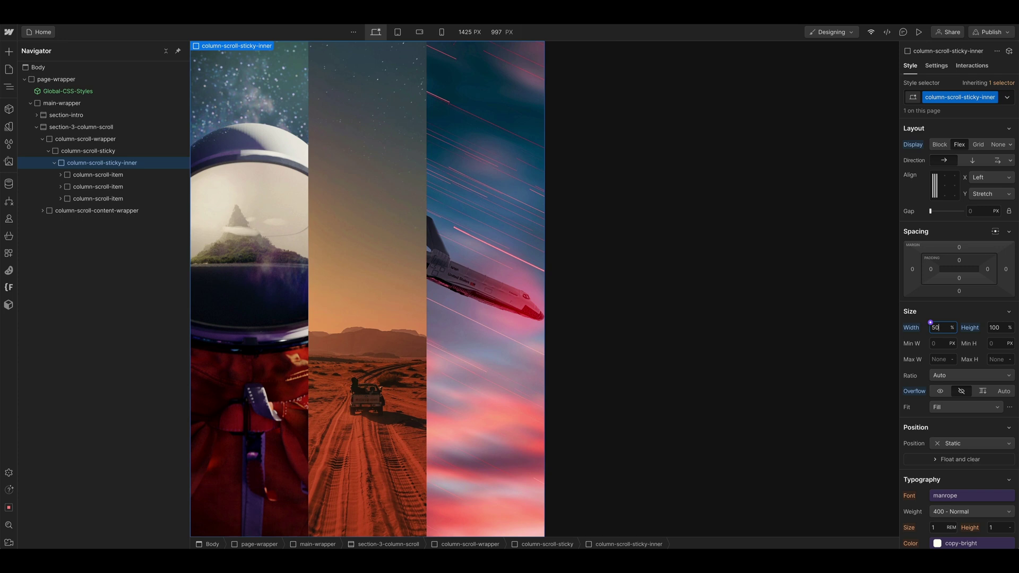
key("shift+Up")
key("shift+Up")
key("shift+Up")
key("shift+Up")
key("shift+Up")
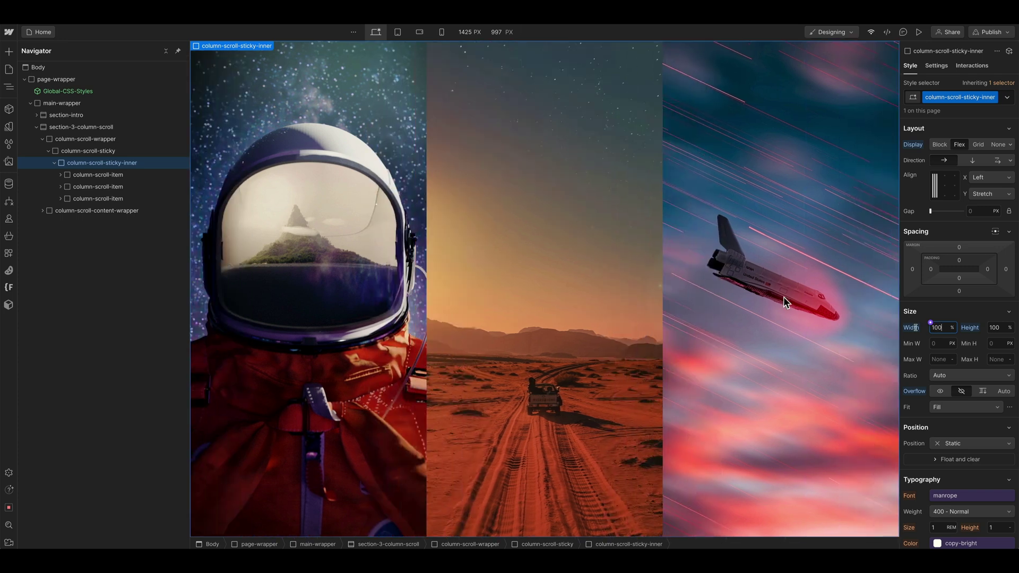
Change the unit of column-scroll-item's width to VW and set its height to 100%
left_click(133, 174)
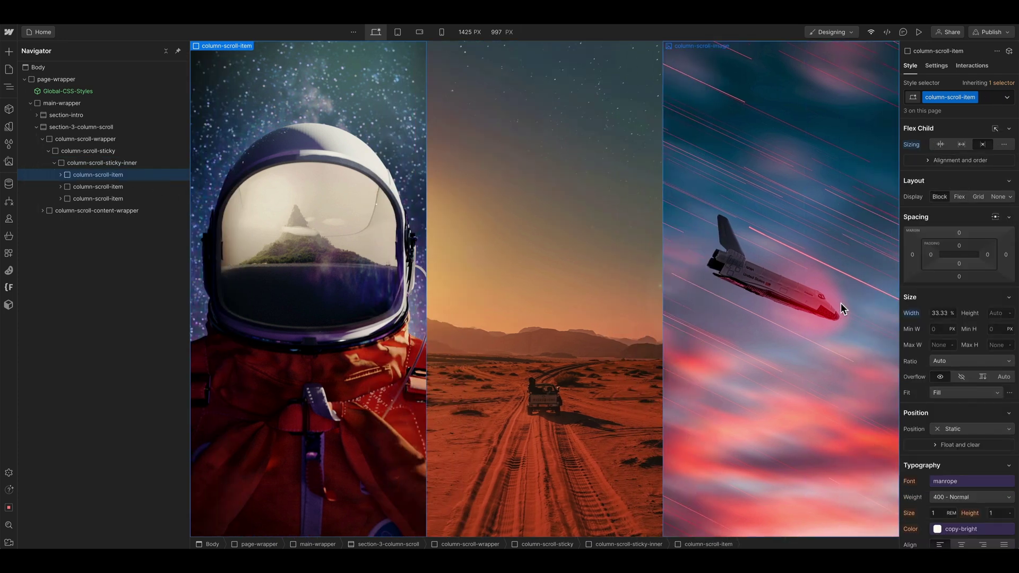
left_click(951, 314)
left_click(957, 358)
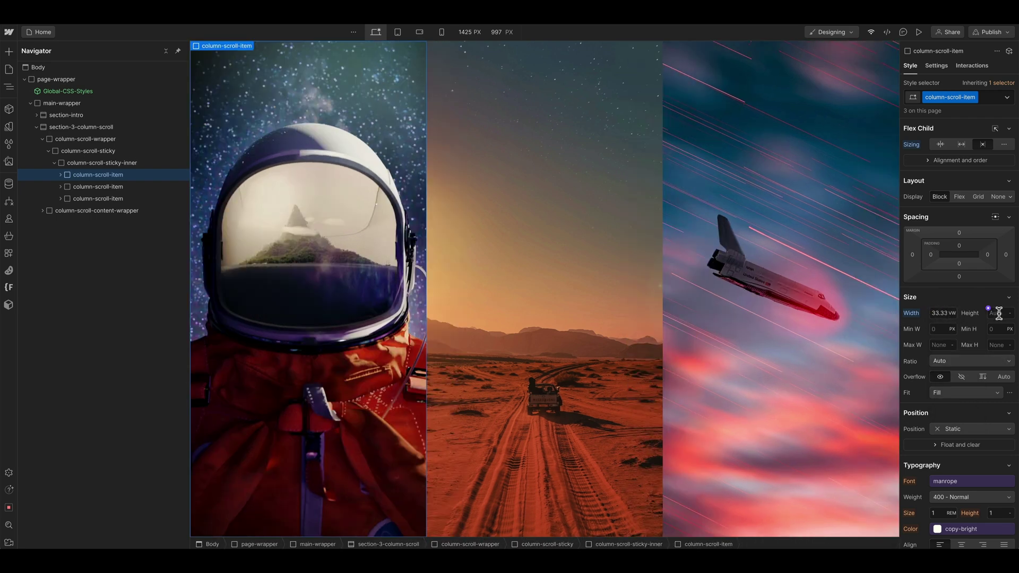
left_click(998, 313)
type("100")
Review the size and fit settings of column-scroll-image and the combo classes on the second and third column-scroll-item
left_click(61, 174)
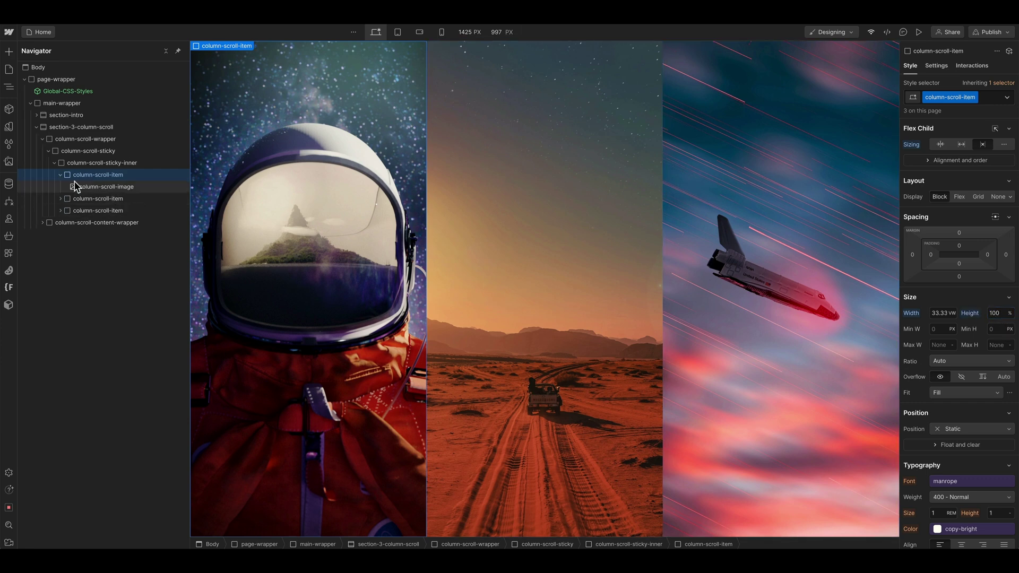
left_click(74, 184)
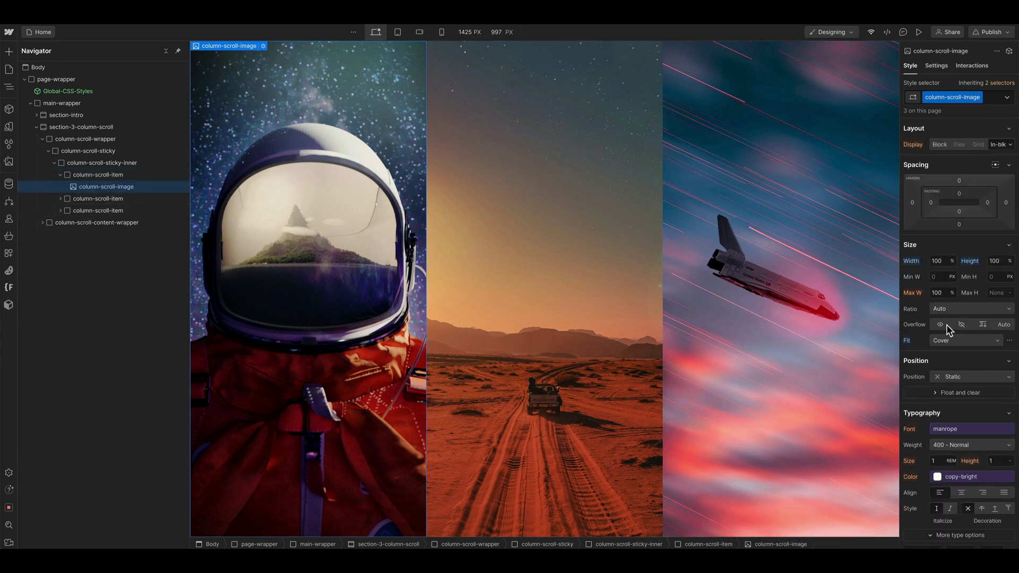
left_click(82, 173)
left_click(82, 170)
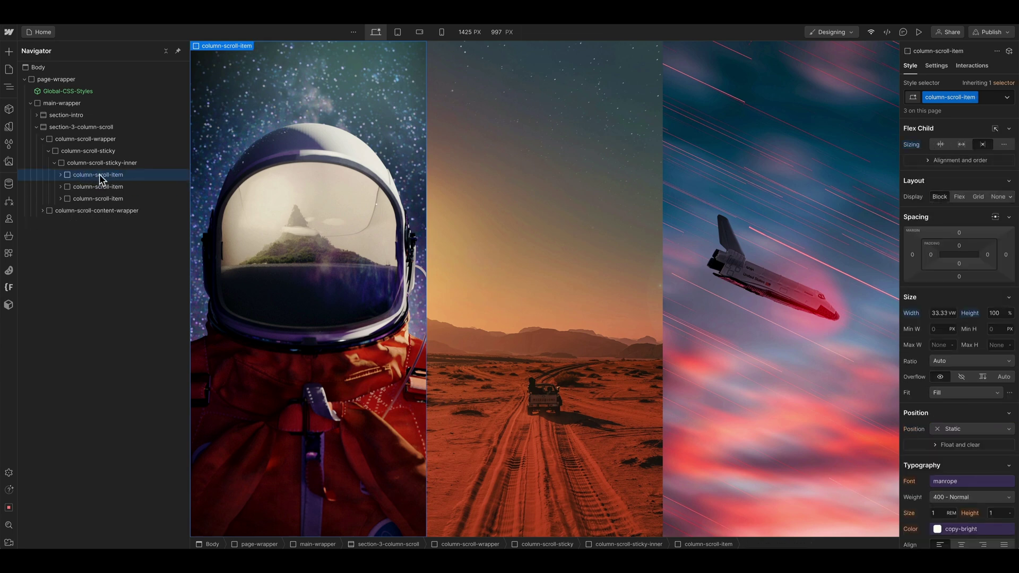
left_click(100, 185)
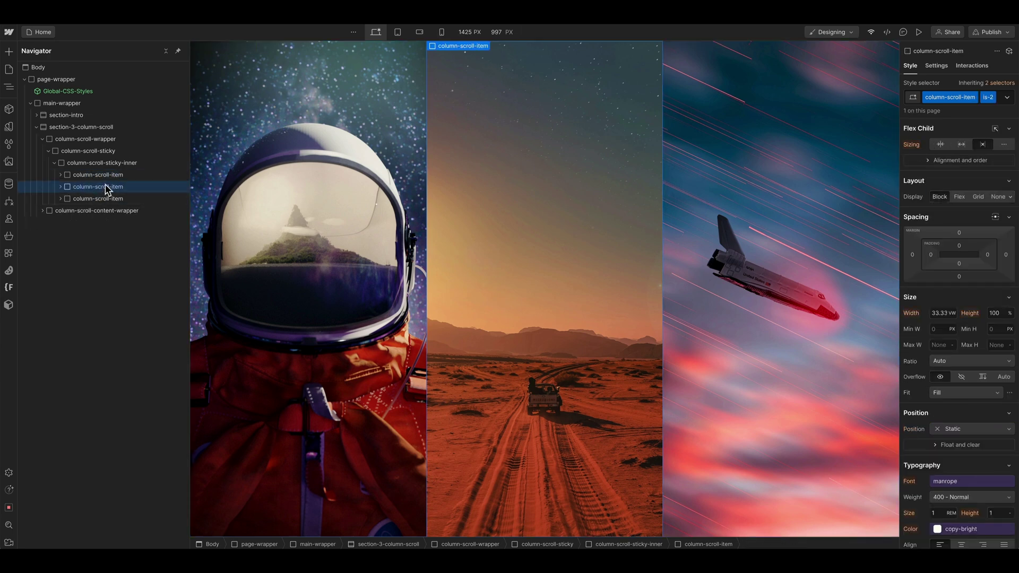
left_click(120, 198)
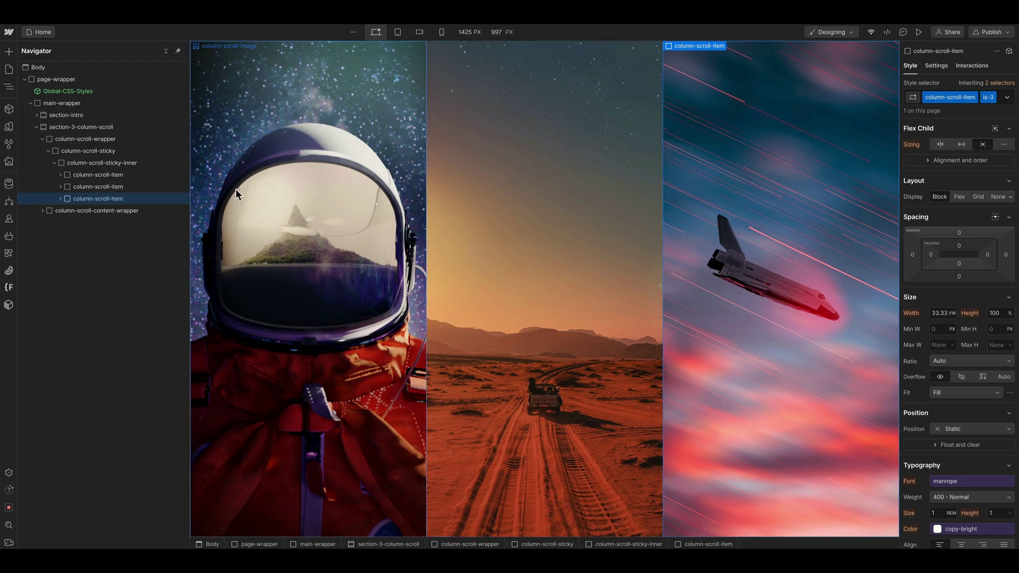
Give the column-scroll-item class an absolute position with the left-aligned preset: 0% top, left and bottom, right auto
left_click(119, 176)
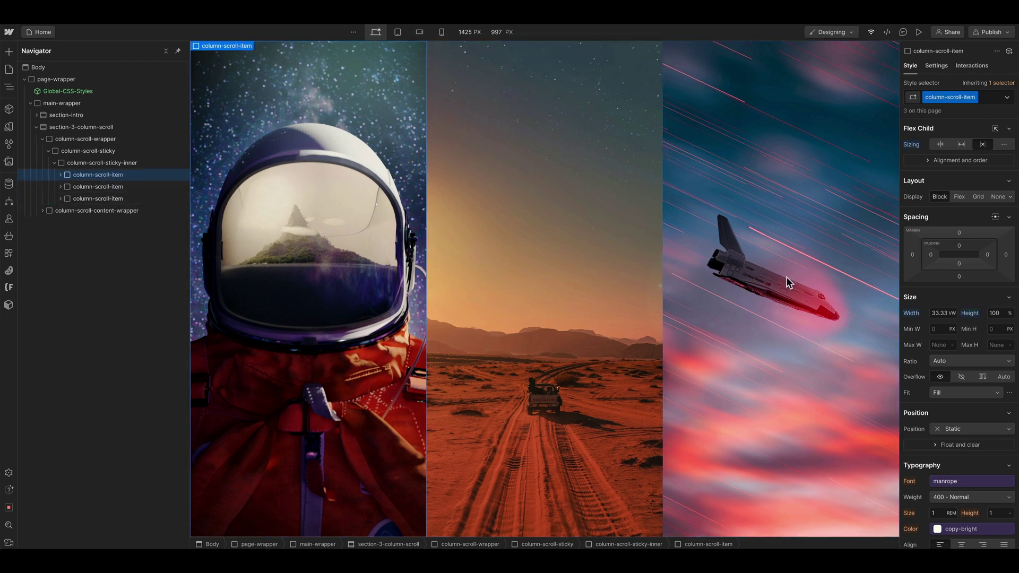
left_click(951, 431)
left_click(951, 454)
left_click(972, 443)
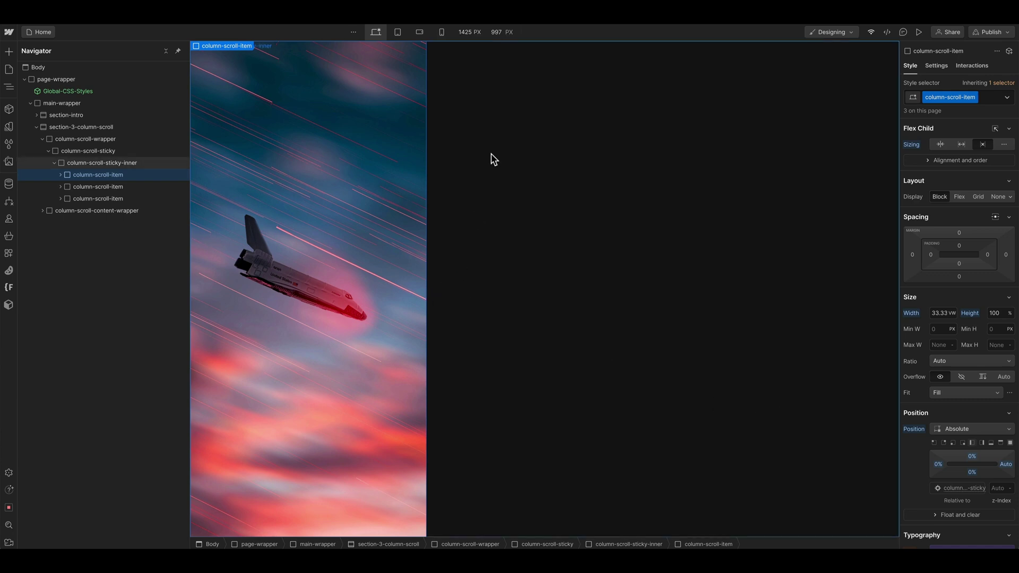
Open the position offsets of the second column-scroll-item (is-2) and set its top offset to Auto
left_click(89, 186)
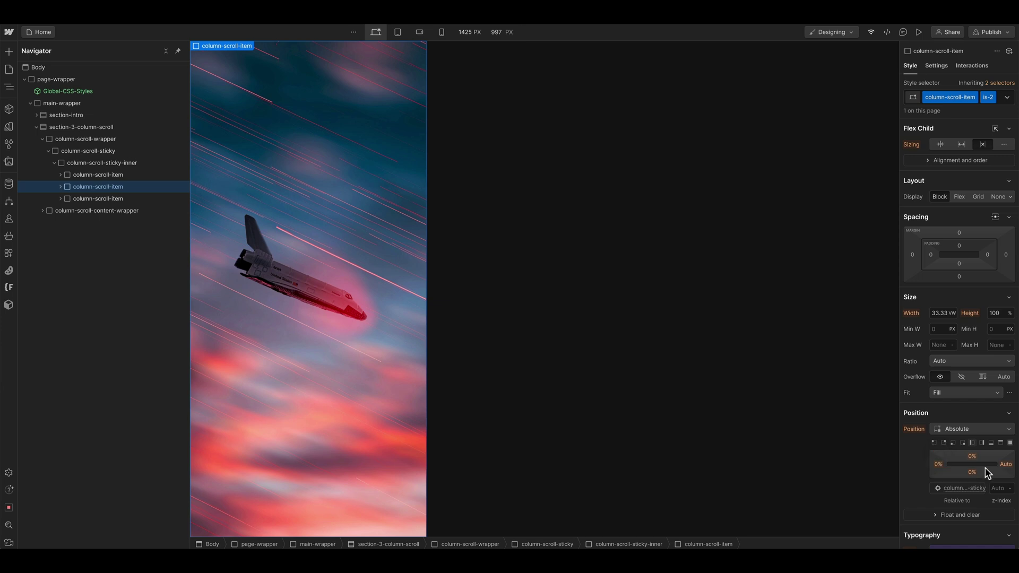
left_click(1004, 465)
left_click(944, 498)
left_click(1006, 466)
left_click(974, 457)
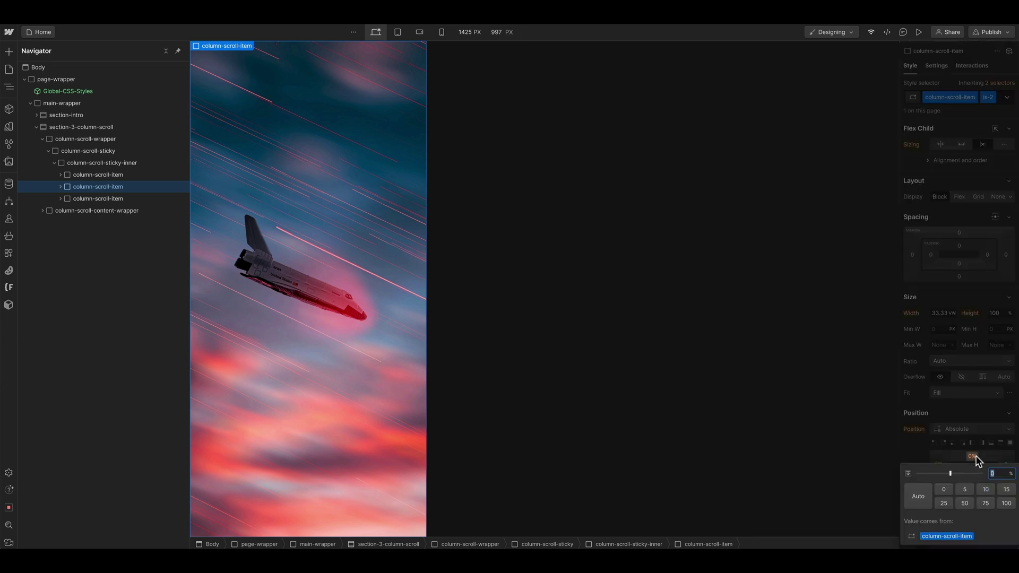
left_click(971, 456)
left_click(971, 457)
left_click(920, 496)
left_click(971, 456)
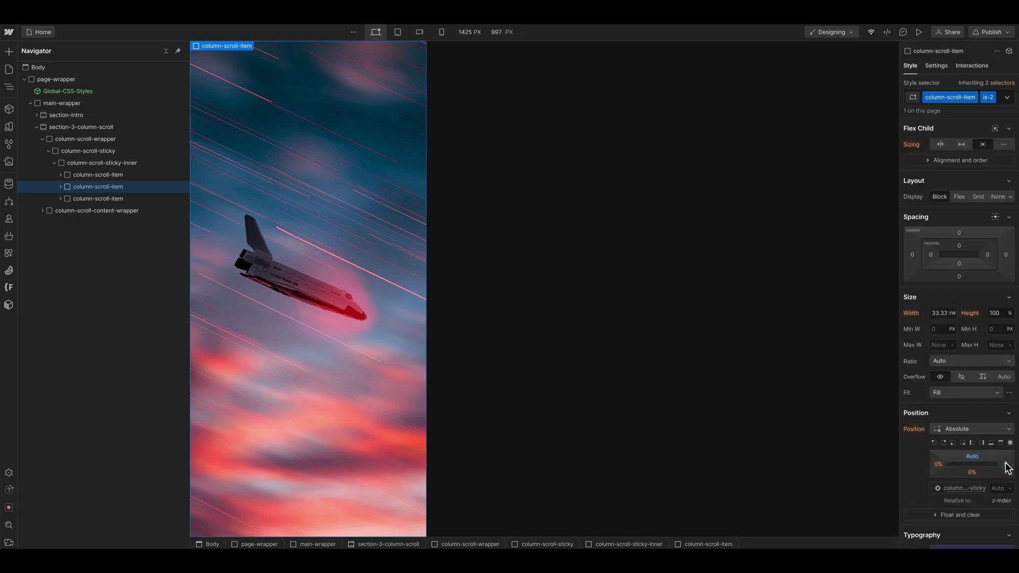
Center the second column-scroll-item (is-2) with right offset 0 and auto side margins, and apply the right-aligned absolute preset to the third (is-3)
left_click(995, 217)
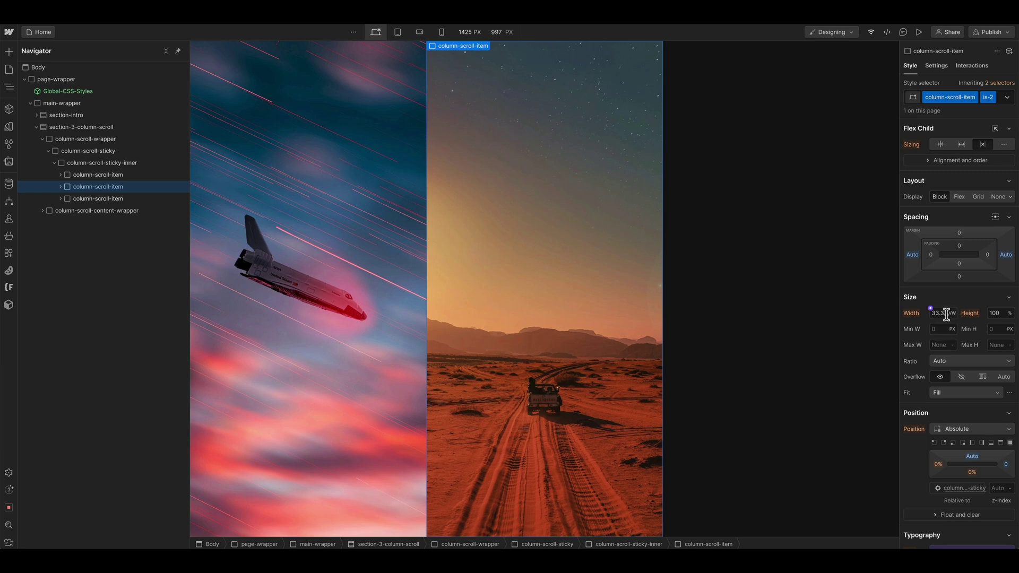
left_click(99, 199)
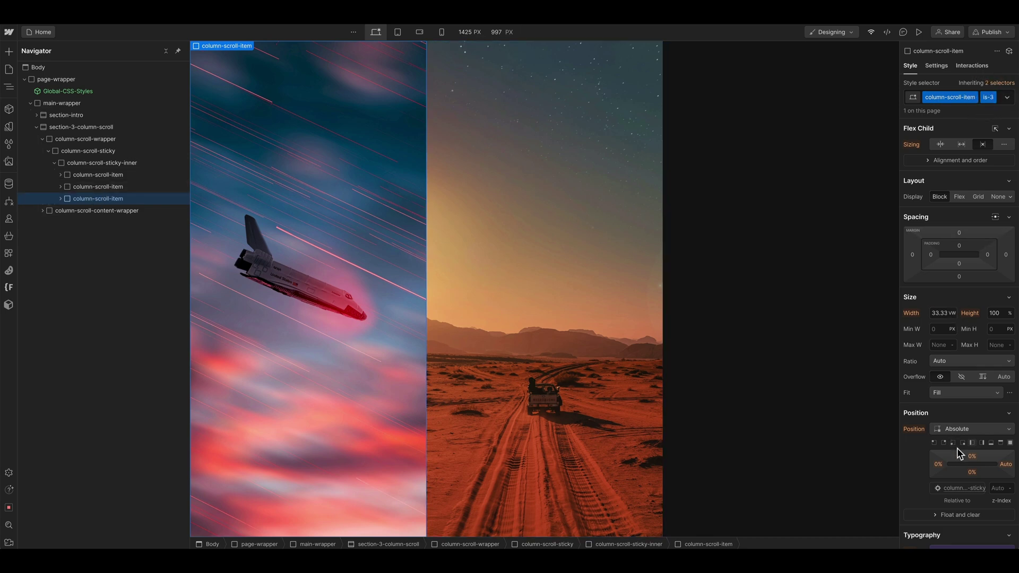
left_click(981, 443)
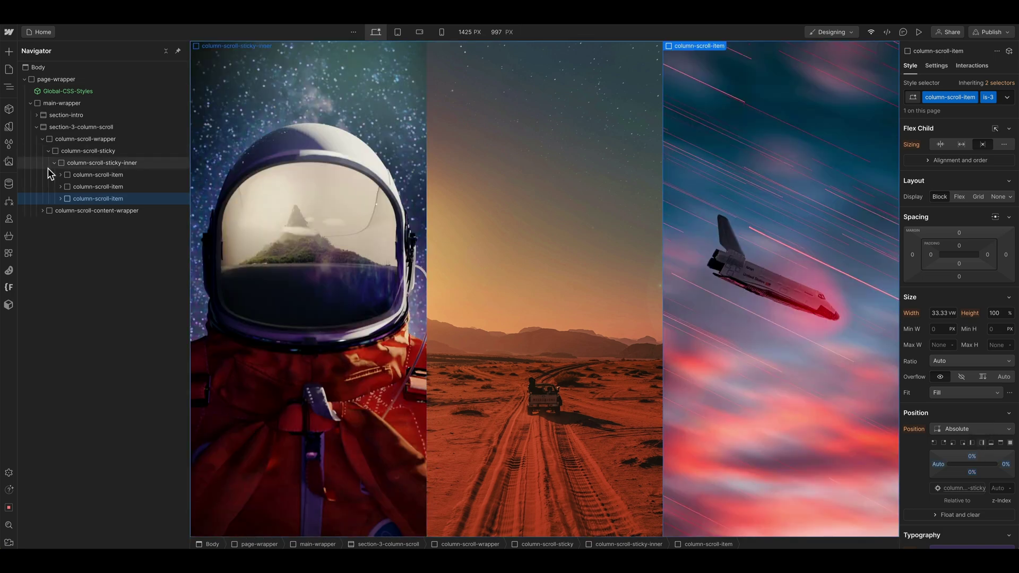
Set column-scroll-sticky-inner's width to 80% and its position to Relative
left_click(83, 162)
left_click(945, 327)
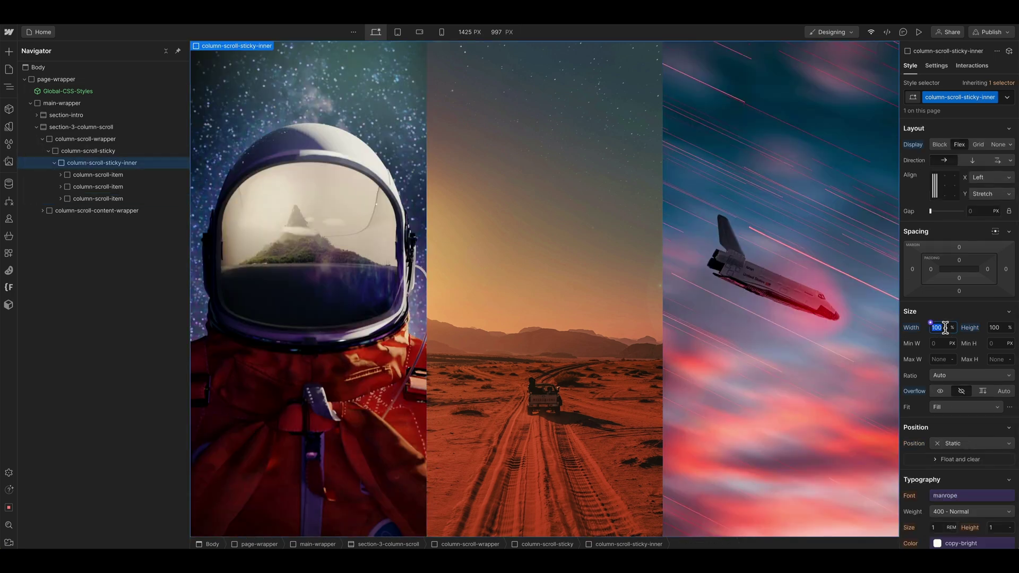
type("90")
key("BackSpace")
key("BackSpace")
type("80")
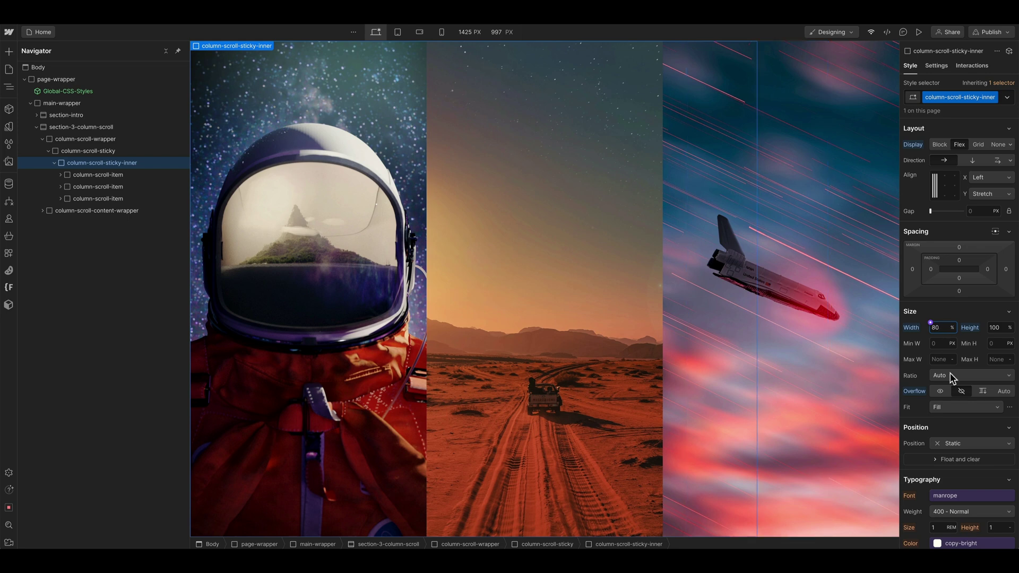
left_click(952, 444)
left_click(953, 453)
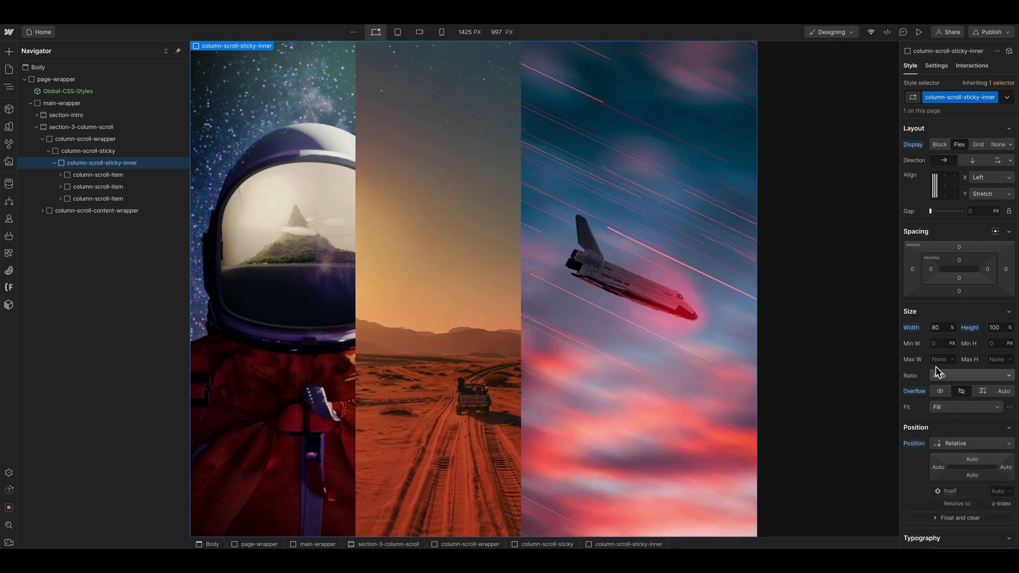
Test how the columns respond to column-scroll-sticky-inner widths of 90%, 60% and 100%, finishing at 80%
type("90")
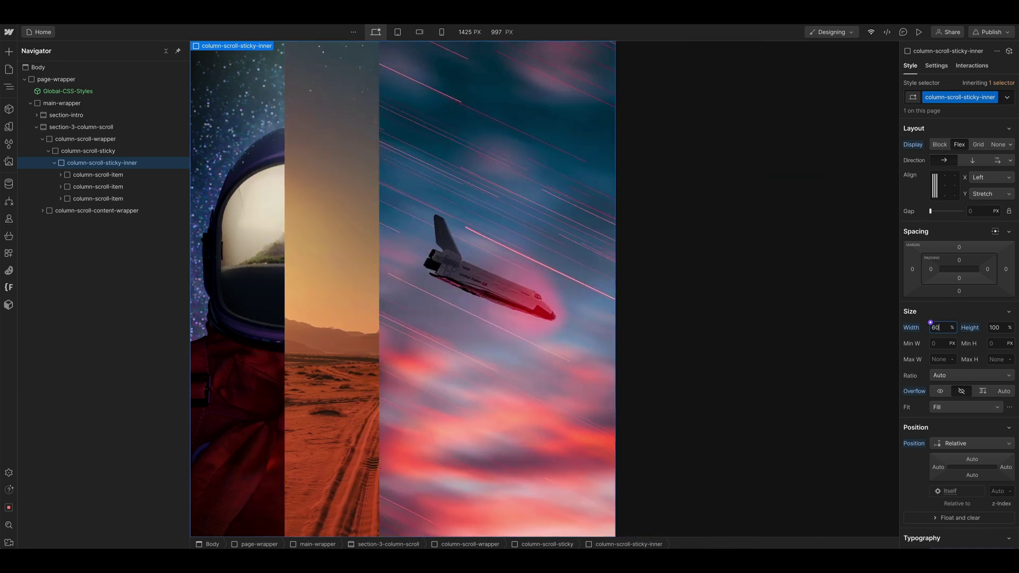
key("BackSpace")
key("BackSpace")
type("80")
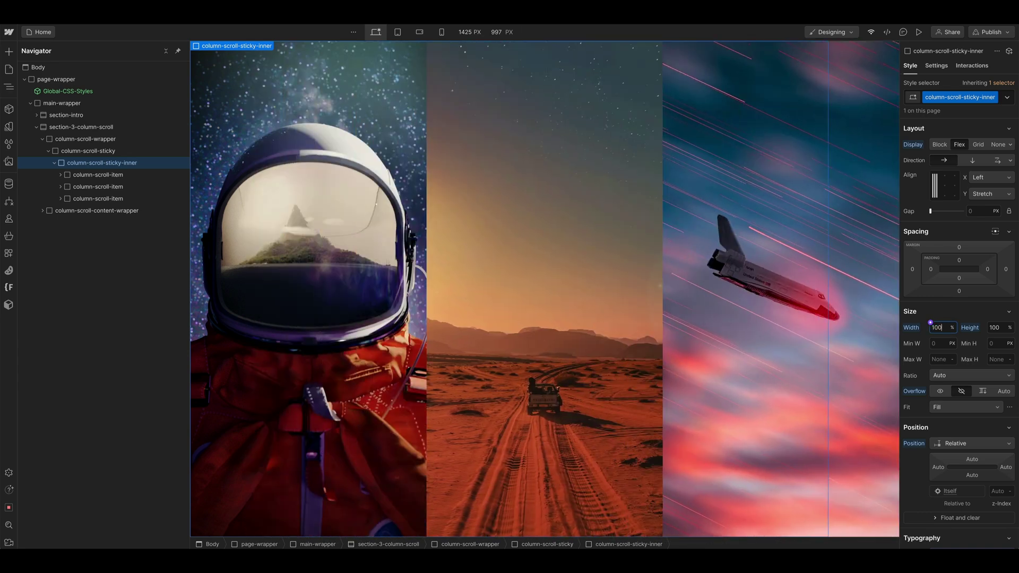
key("BackSpace")
key("BackSpace")
type("80")
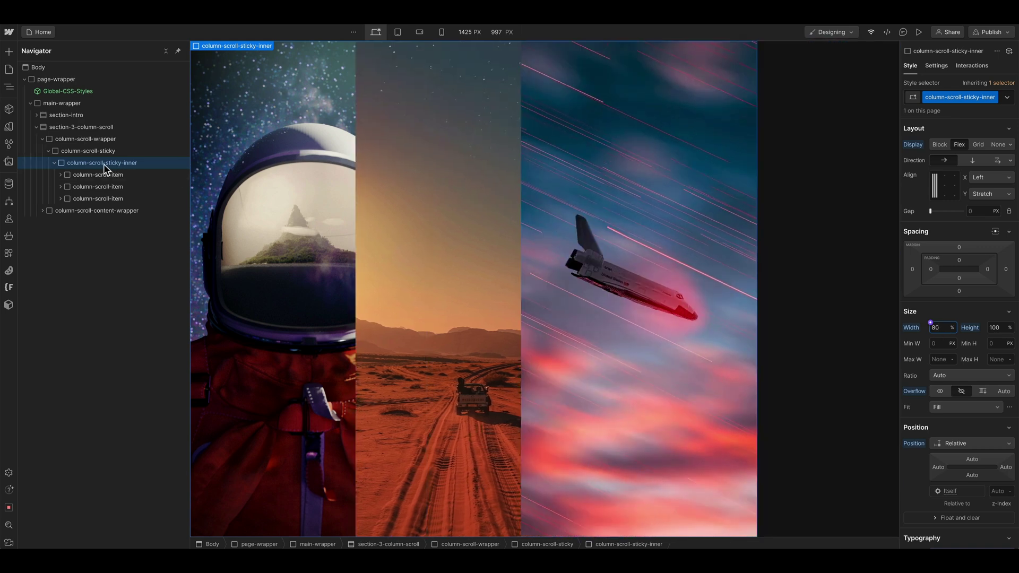
Give column-scroll-sticky-inner an absolute position with the right-aligned preset: 0% top, right and bottom, left auto
left_click(966, 444)
left_click(968, 453)
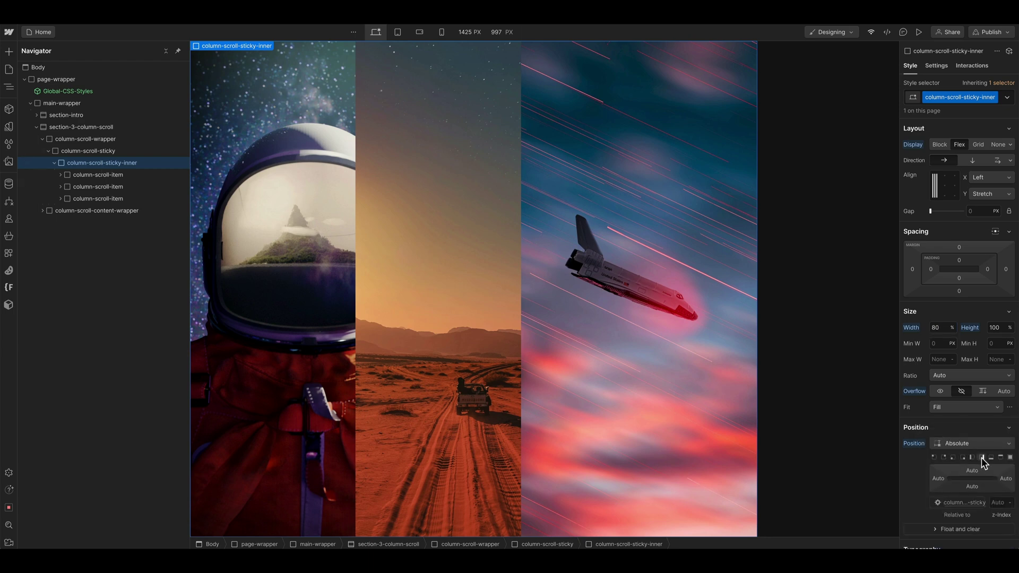
left_click(982, 456)
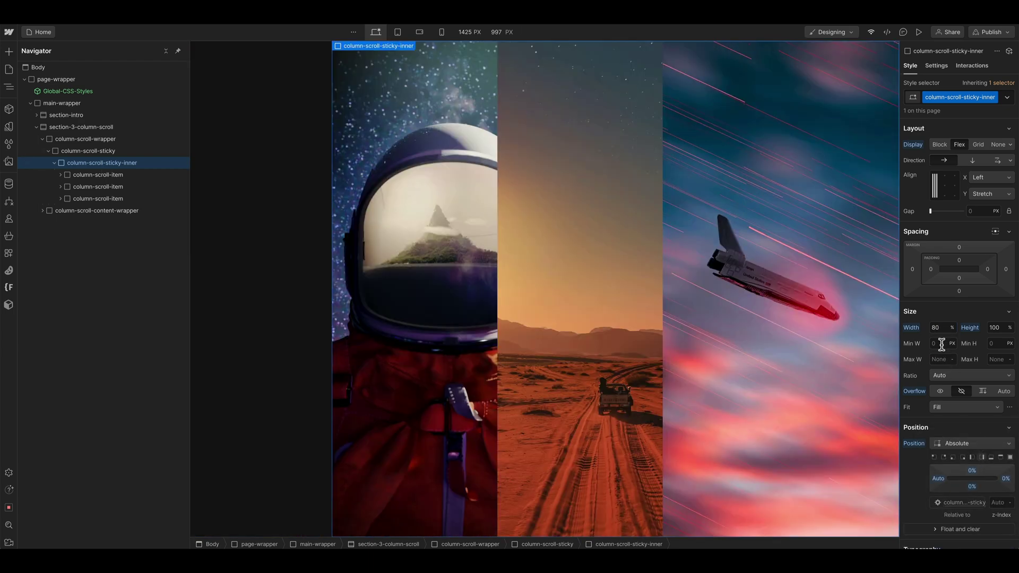
Test the right-aligned column-scroll-sticky-inner at widths of 100%, 50%, 30% and 60%
double_click(940, 329)
type("100")
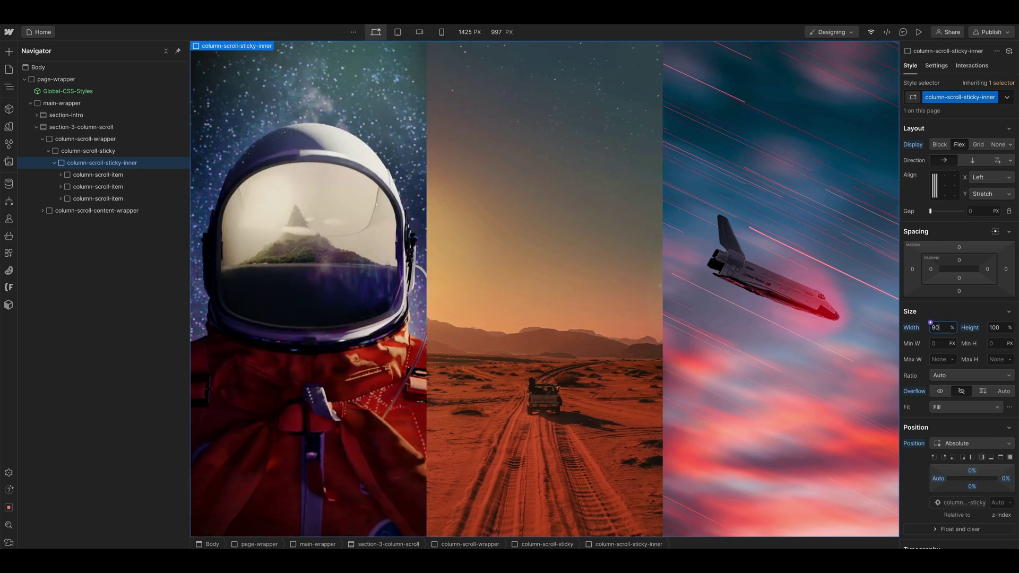
key("ctrl+a")
type("50")
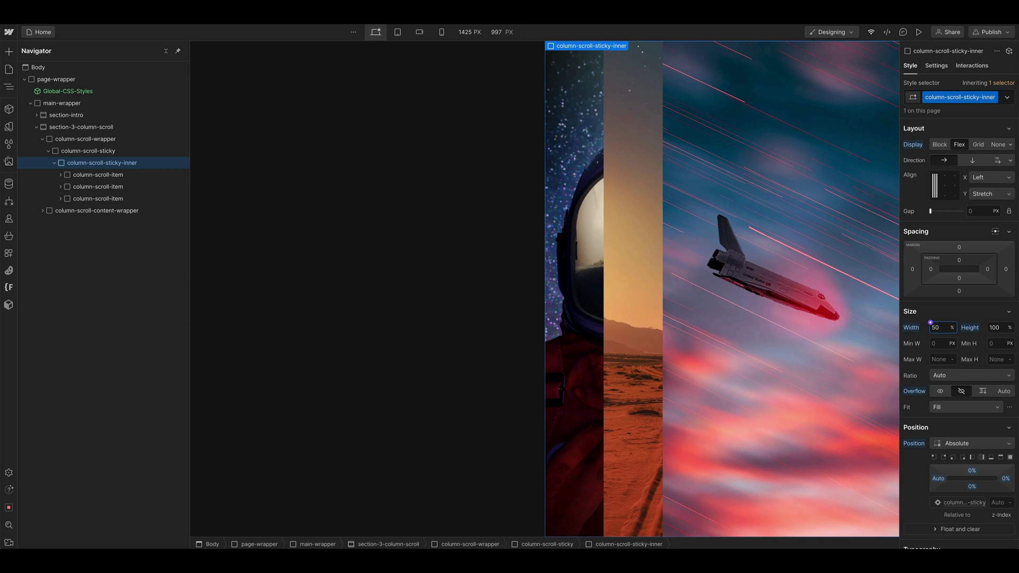
key("ctrl+a")
type("30")
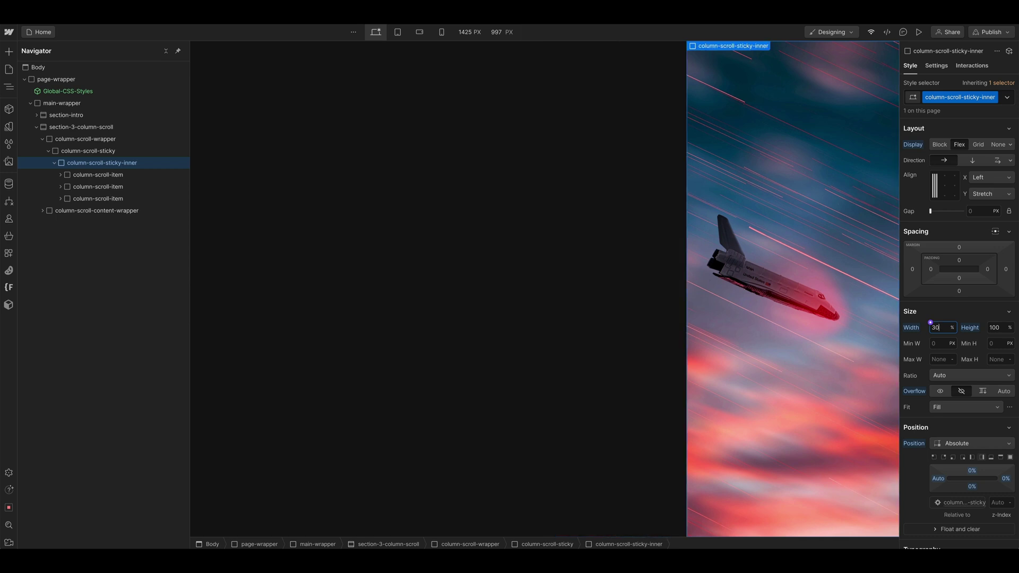
key("ctrl+a")
type("60")
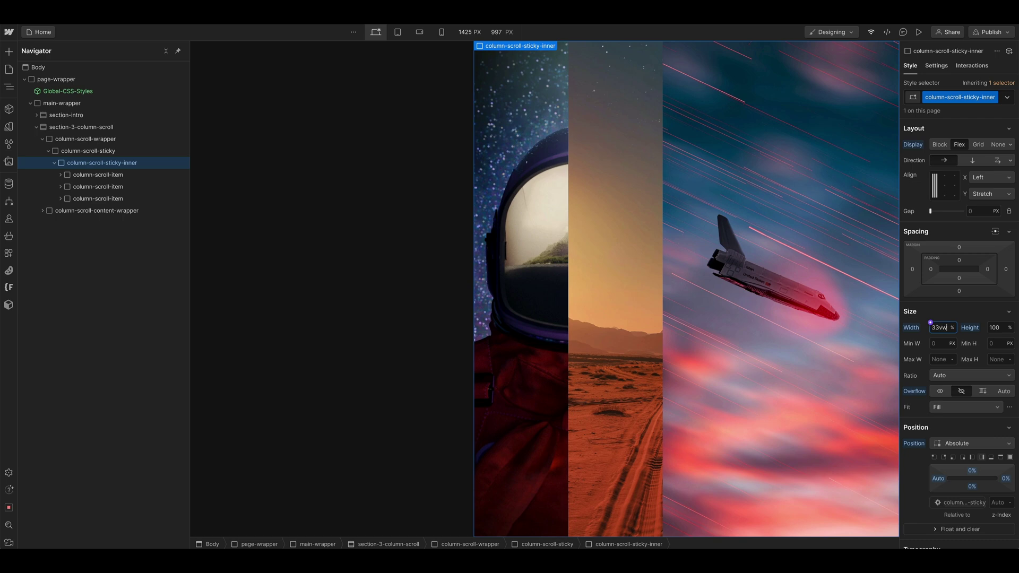
Switch column-scroll-sticky-inner's width to VW units, trying 33.33 and 100 before settling on 70 VW
key("Return")
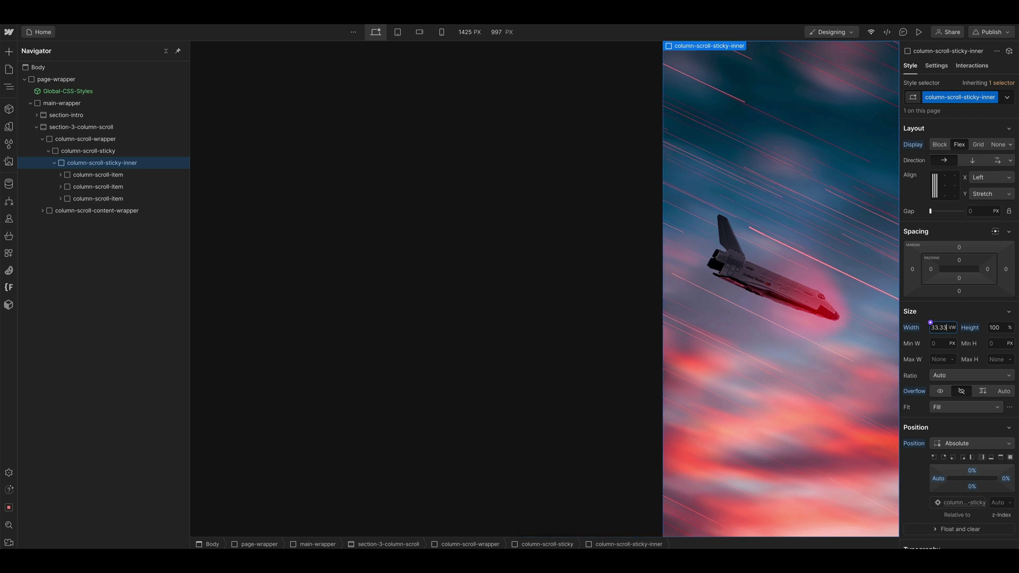
key("ctrl+a")
type("100")
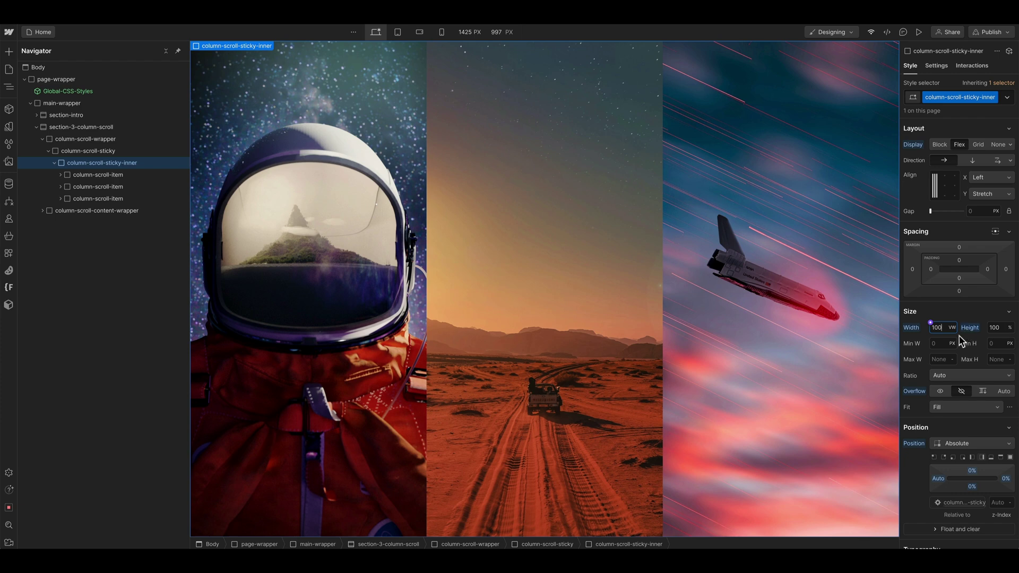
key("ctrl+a")
type("70")
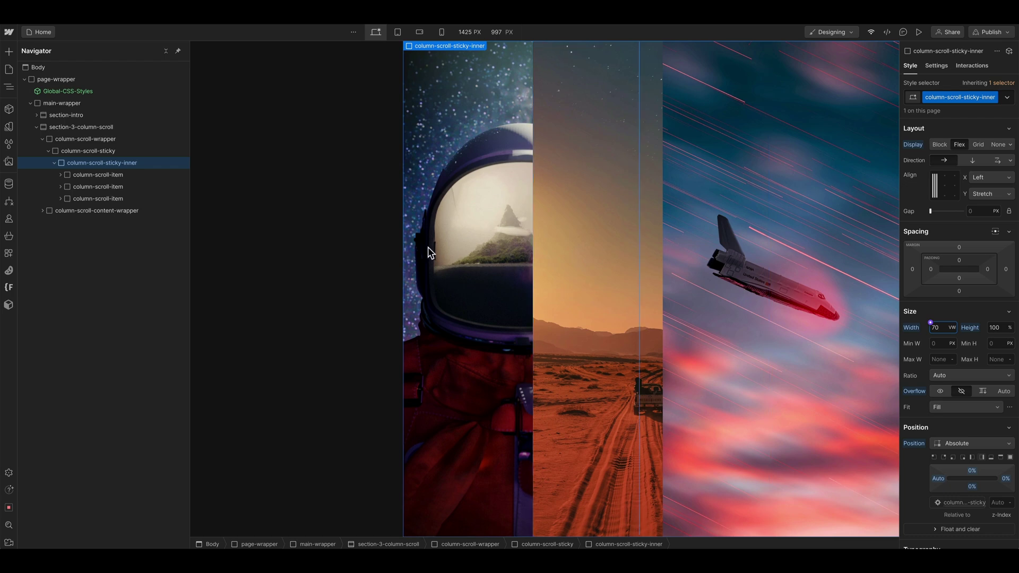
Reverse the order of the items inside column-scroll-sticky-inner so is-3 comes first, is-2 second and the base column-scroll-item last
left_click(91, 175)
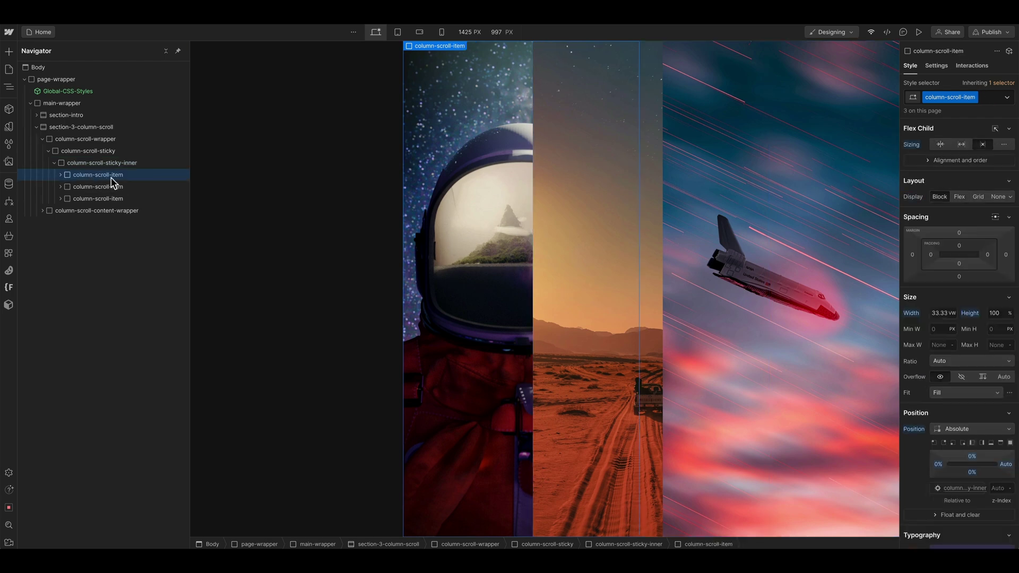
mouse_move(82, 187)
left_mouse_down()
mouse_move(81, 199)
mouse_move(82, 171)
left_mouse_up()
left_click(84, 186)
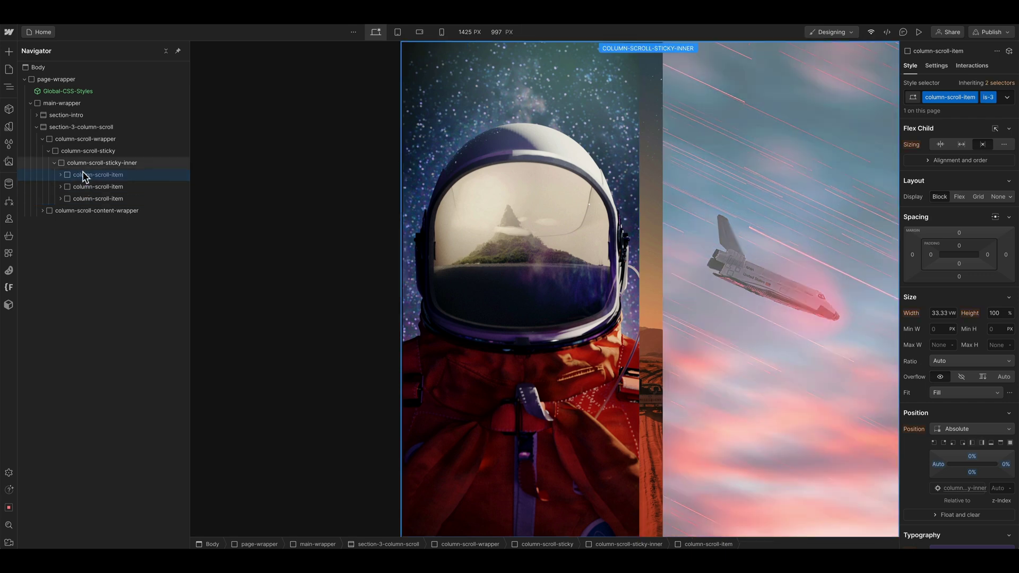
left_click(93, 166)
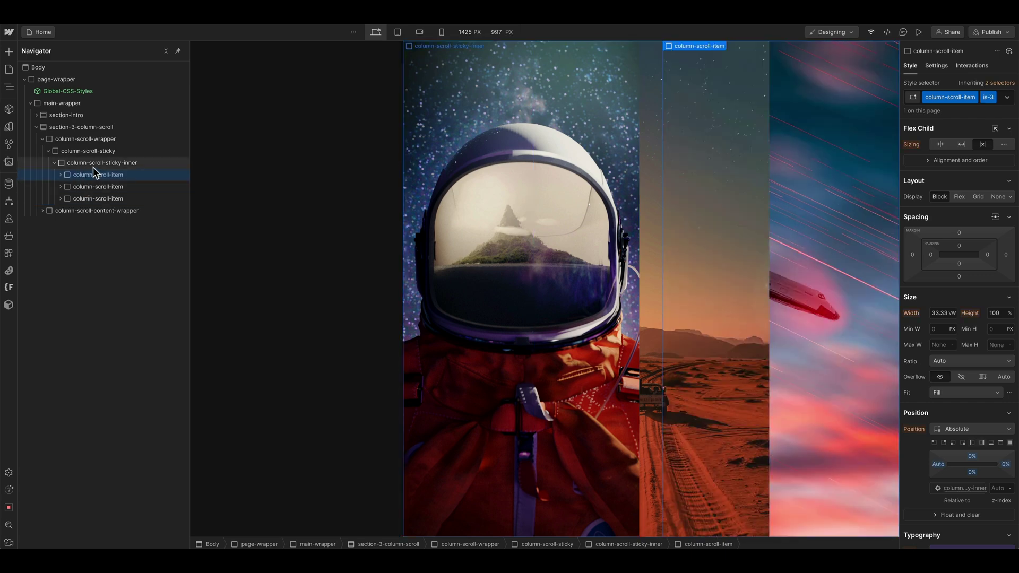
left_click(101, 173)
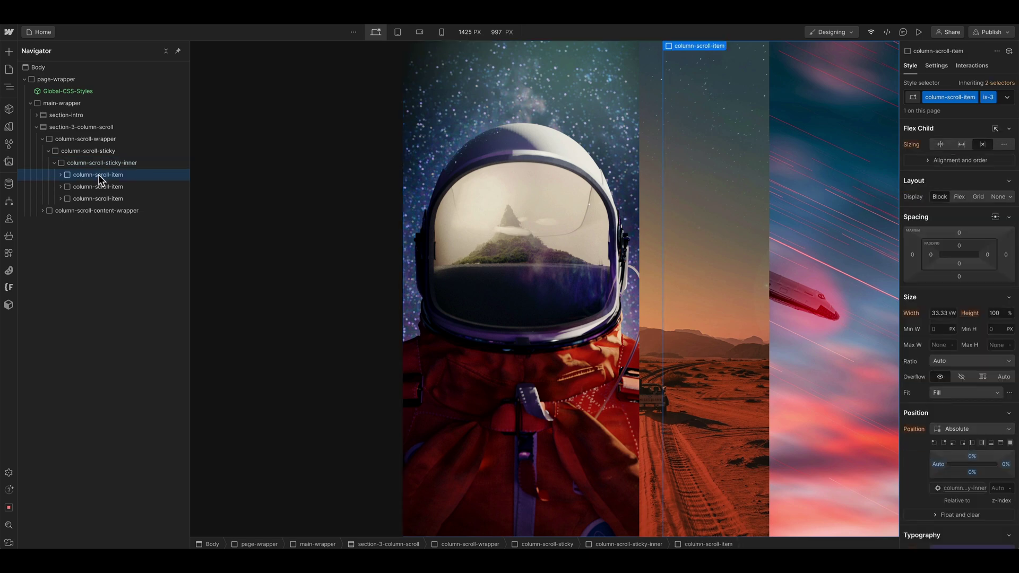
left_click(98, 186)
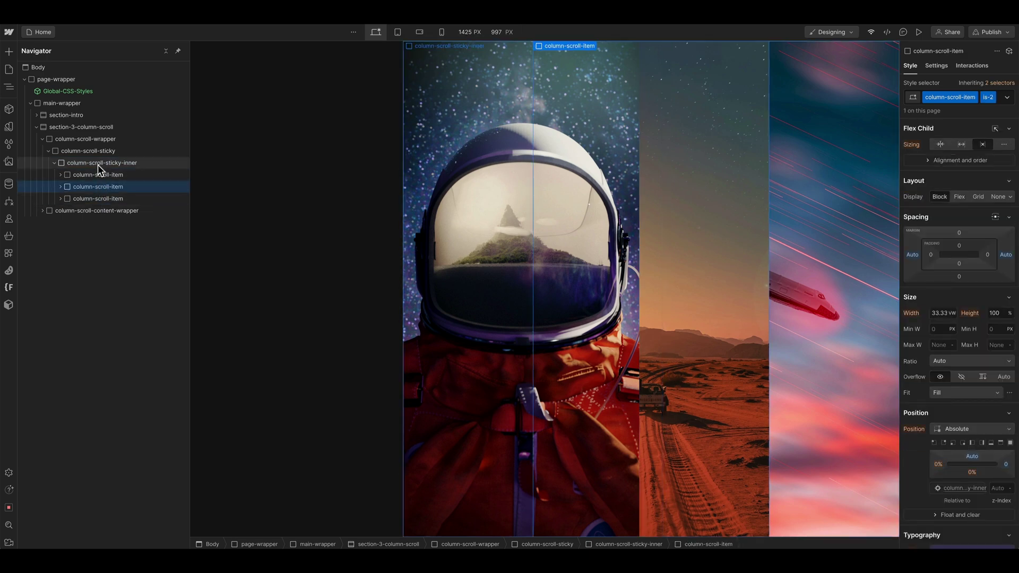
Test column-scroll-sticky-inner's width at 90 VW with the reordered columns
left_click(98, 165)
double_click(936, 328)
type("90")
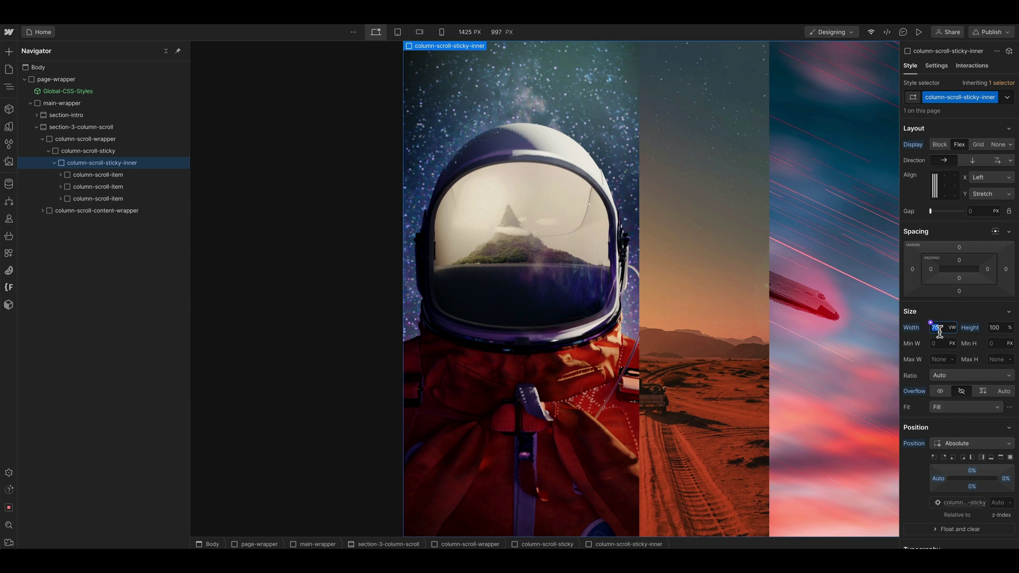
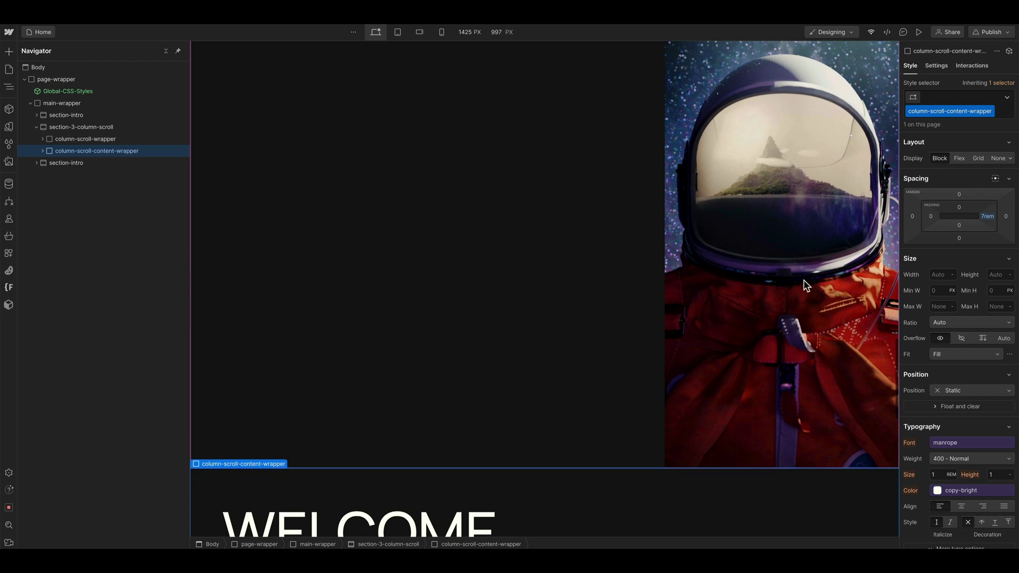
Give column-scroll-content-wrapper a minimum height of 100 VH, leaving its height on Auto
scroll(569, 330, "down", 6)
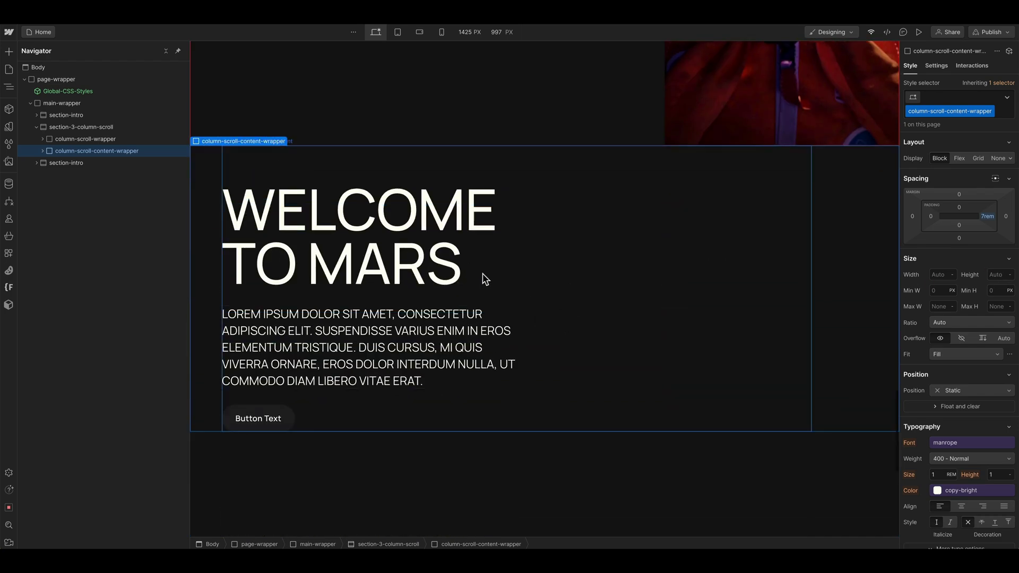
scroll(518, 339, "down", 1)
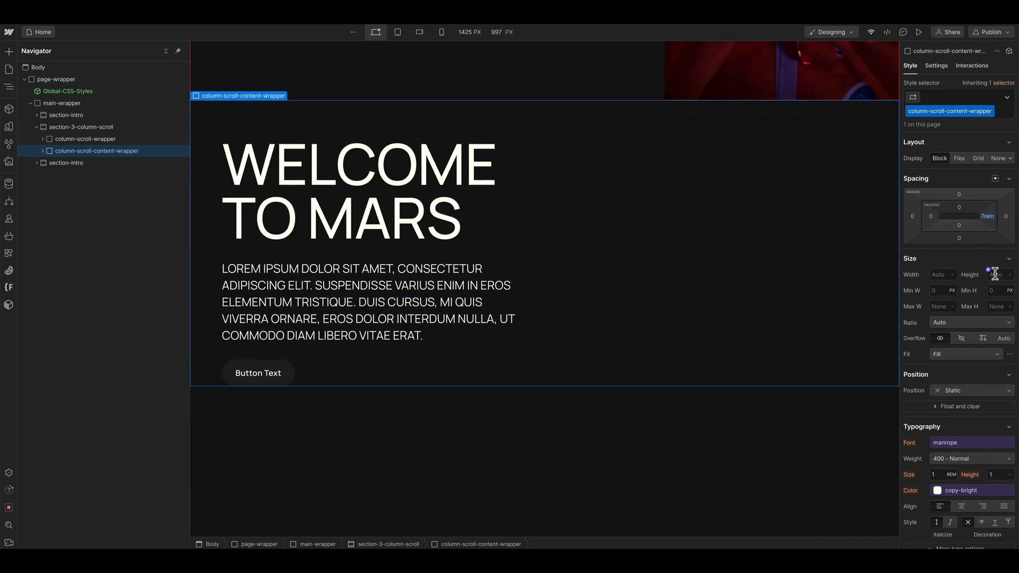
scroll(774, 278, "down", 2)
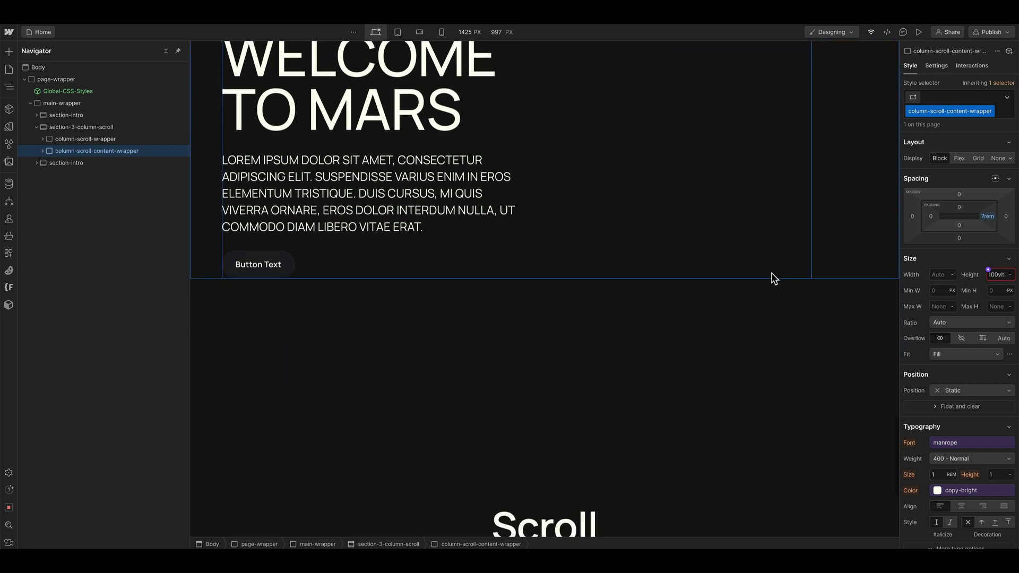
left_click(972, 275, "alt")
type("100")
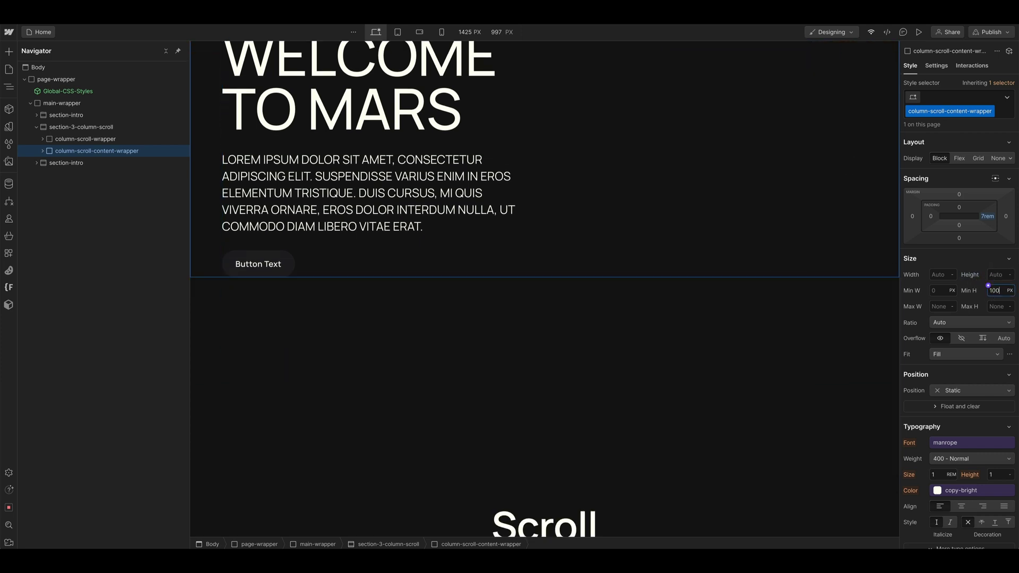
type("vh")
key("Return")
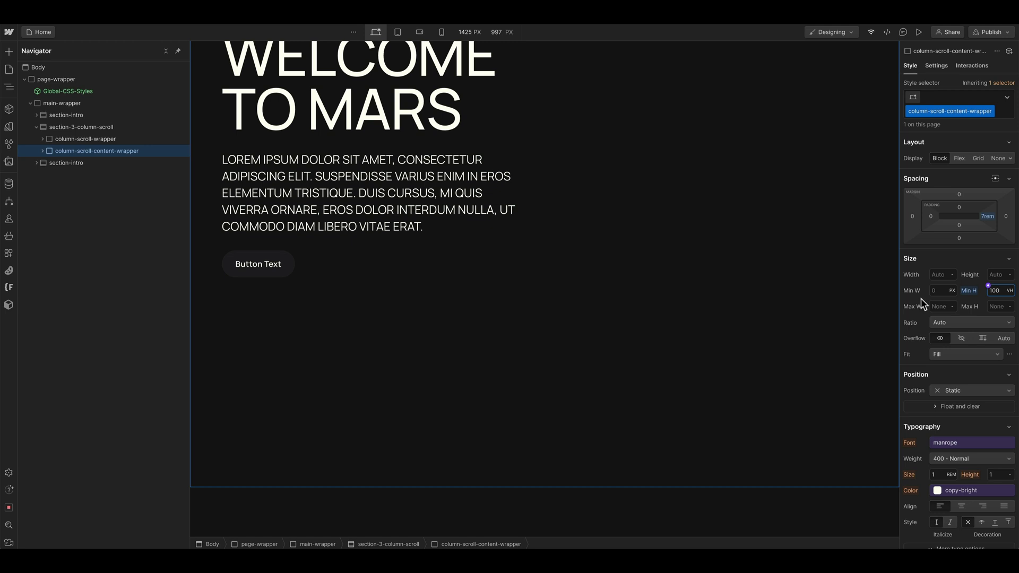
Set column-scroll-content-wrapper's top margin to -100vh to pull it up over the sticky image section
scroll(749, 255, "up", 2)
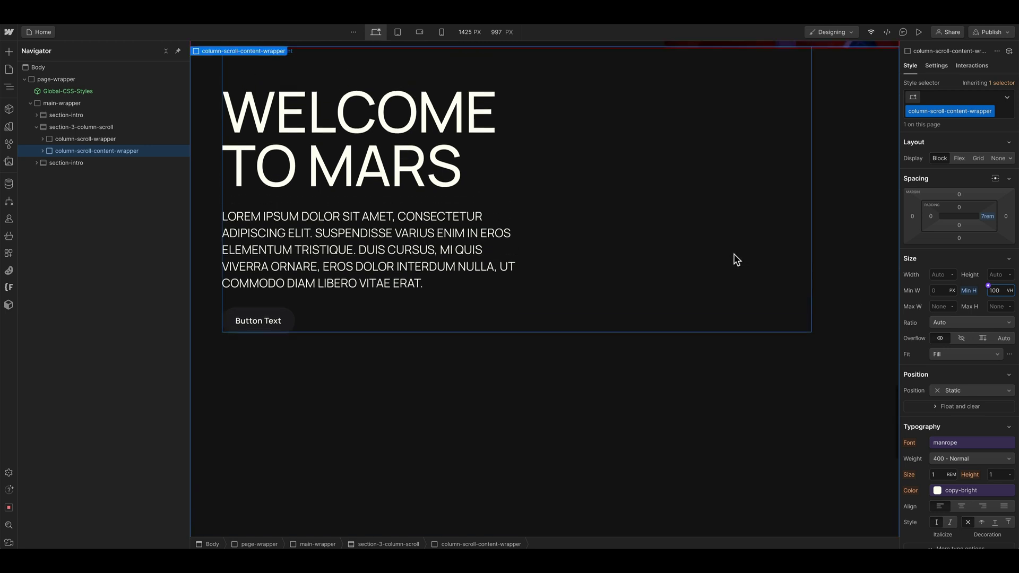
scroll(313, 316, "up", 4)
scroll(314, 317, "down", 3)
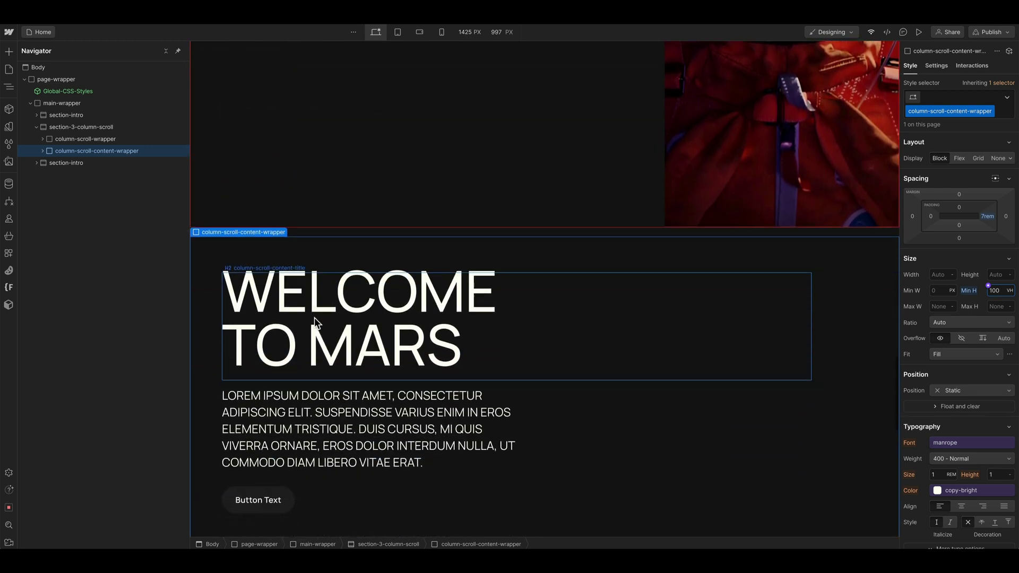
scroll(326, 317, "down", 3)
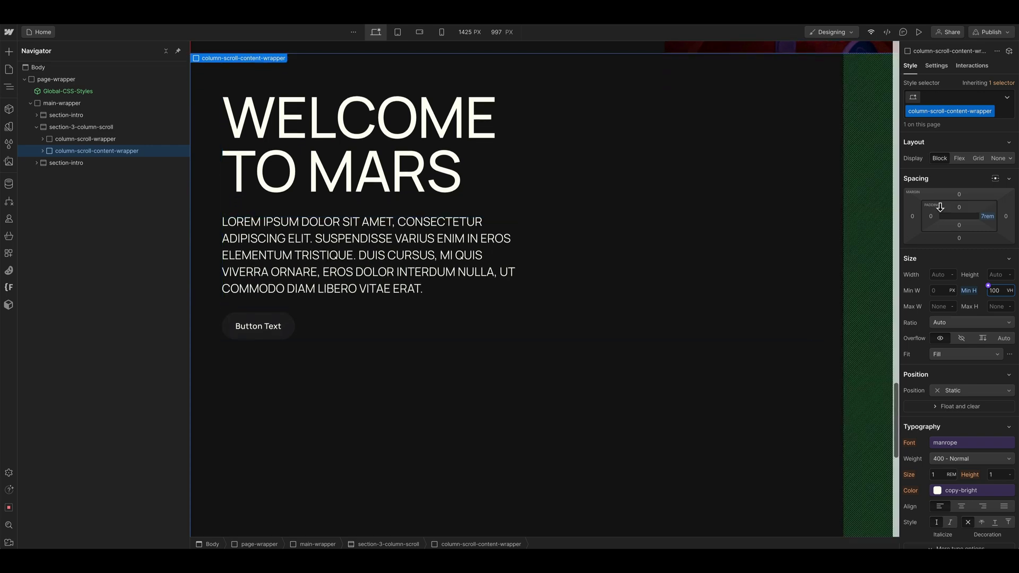
left_click(958, 192)
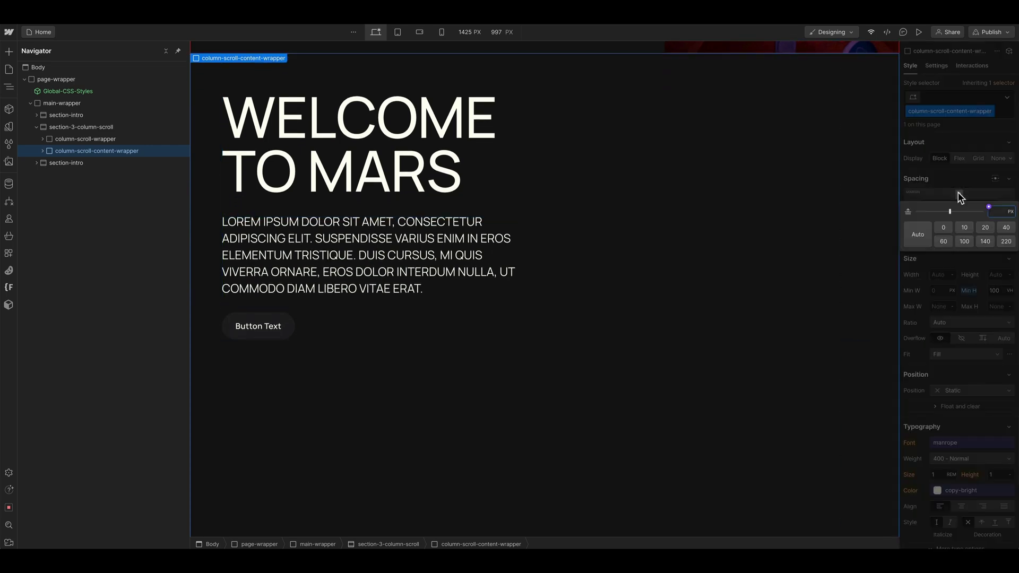
type("-100vh")
key("Return")
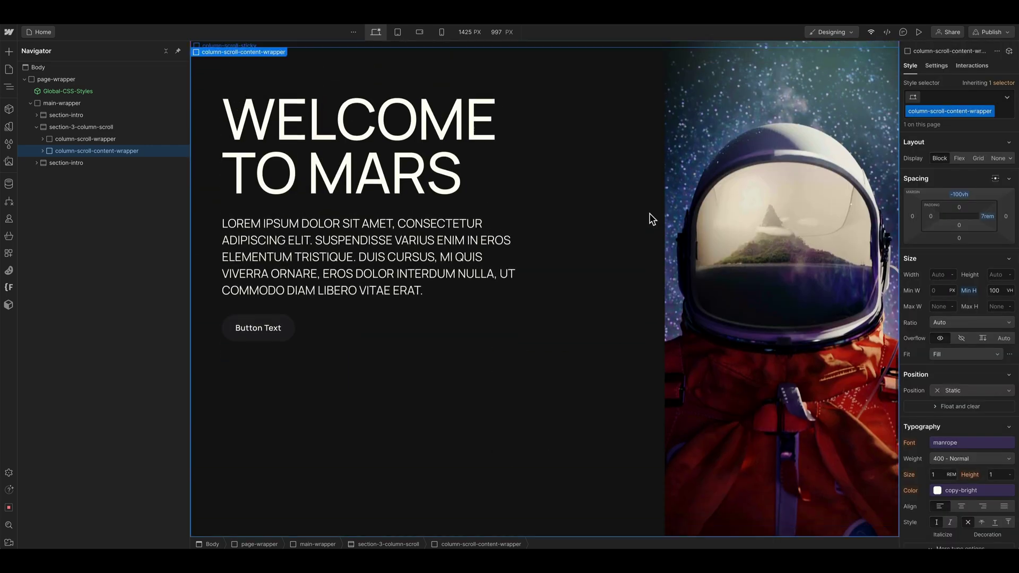
Set column-scroll-content-wrapper's width to 66.66 VW
scroll(345, 184, "up", 2)
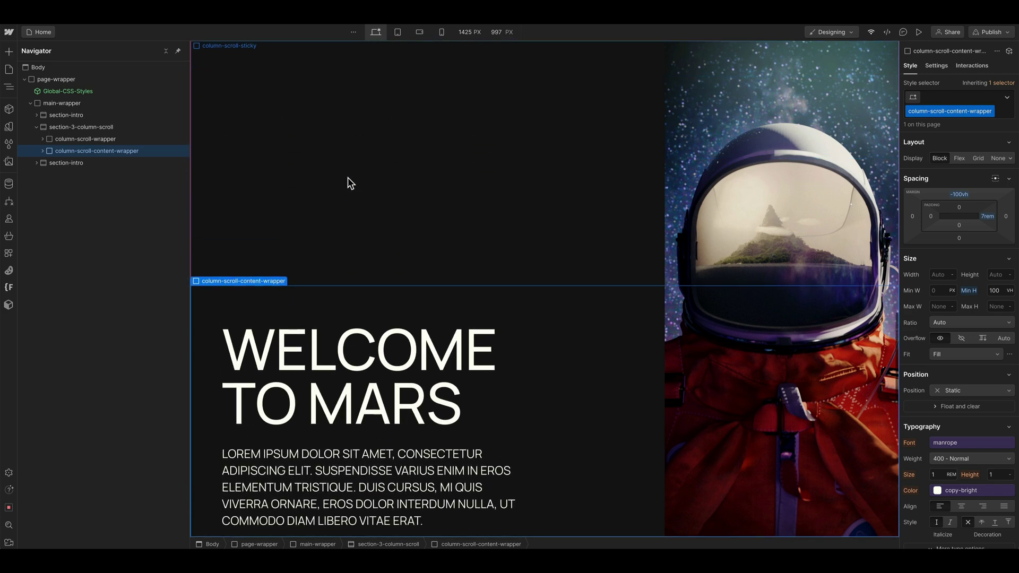
scroll(207, 257, "down", 6)
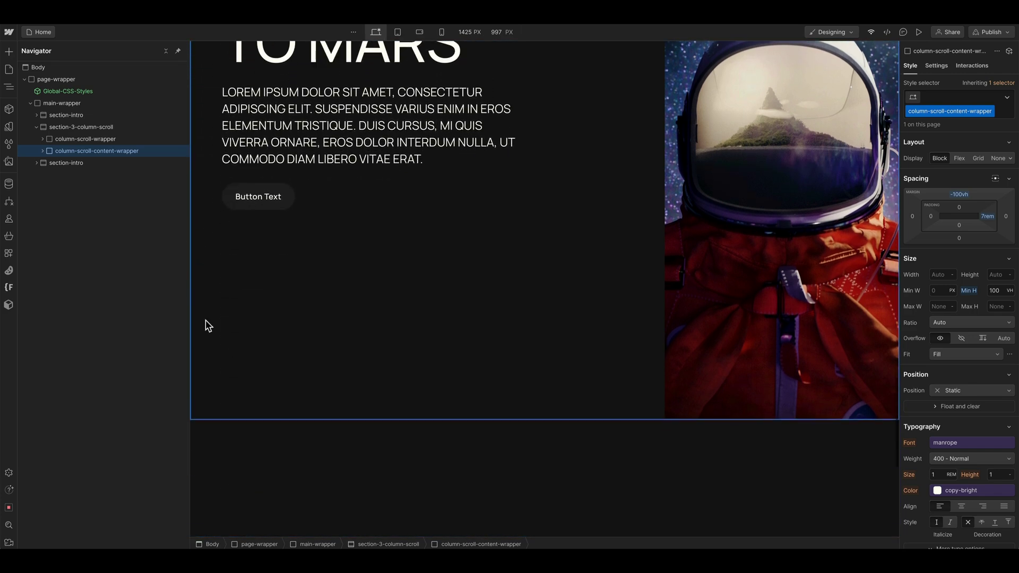
scroll(362, 412, "up", 5)
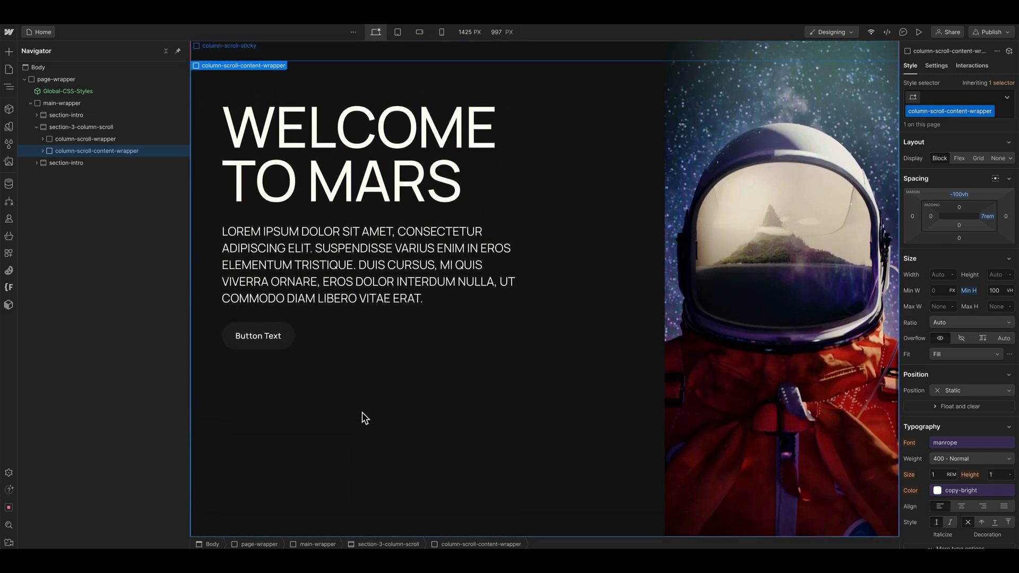
left_click(362, 412)
scroll(625, 218, "down", 2)
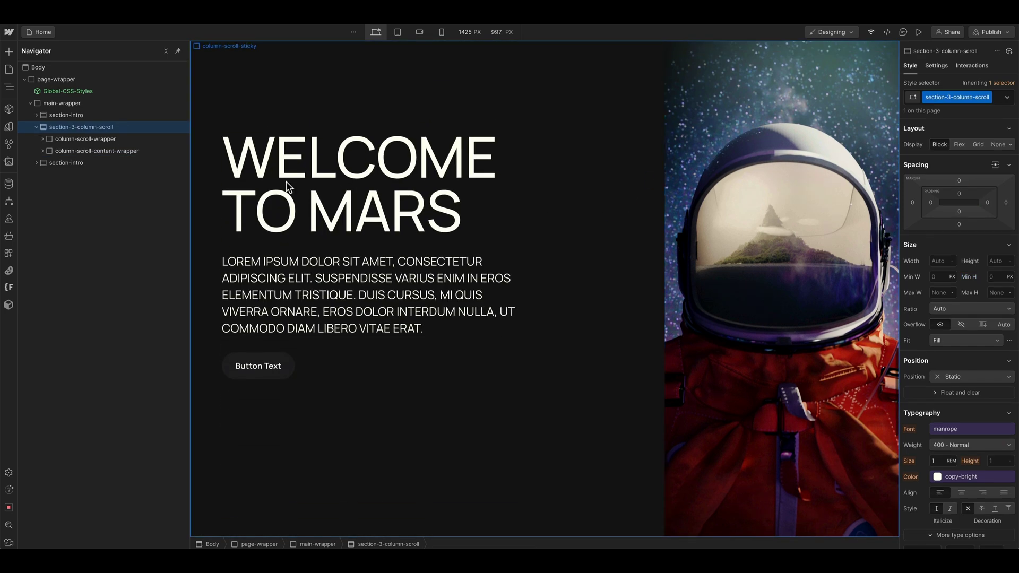
left_click(58, 153)
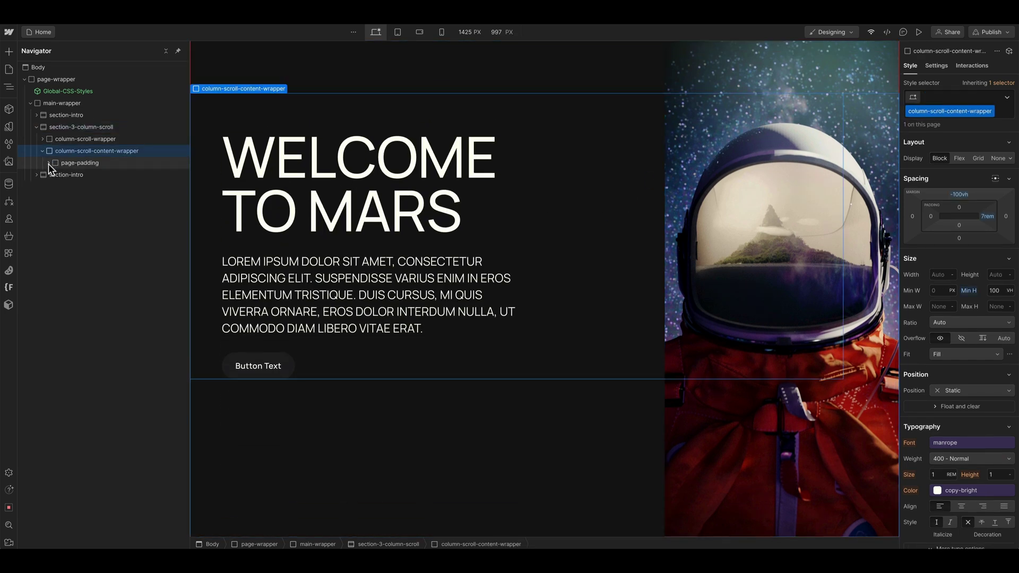
left_click(49, 162)
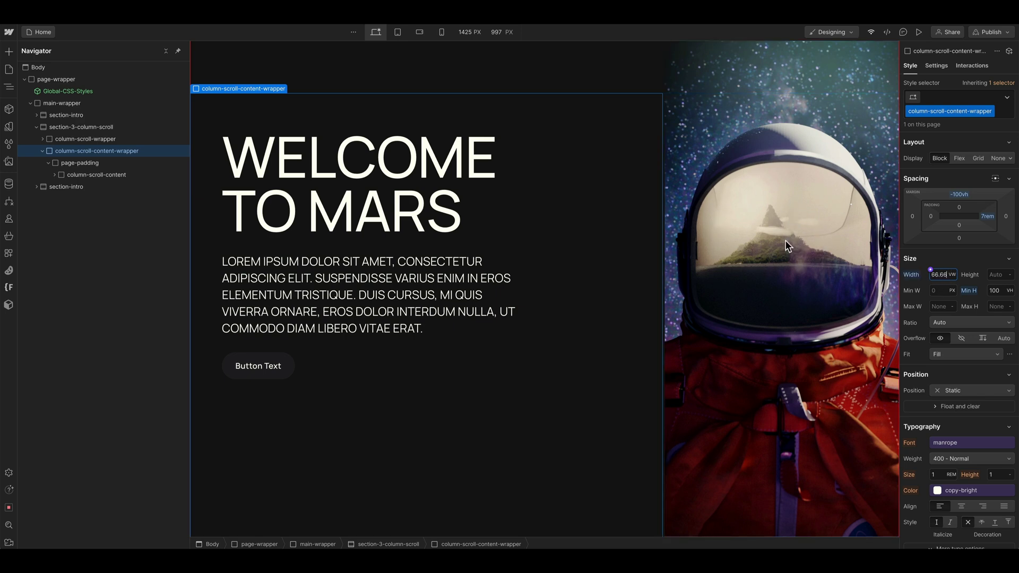
key("Return")
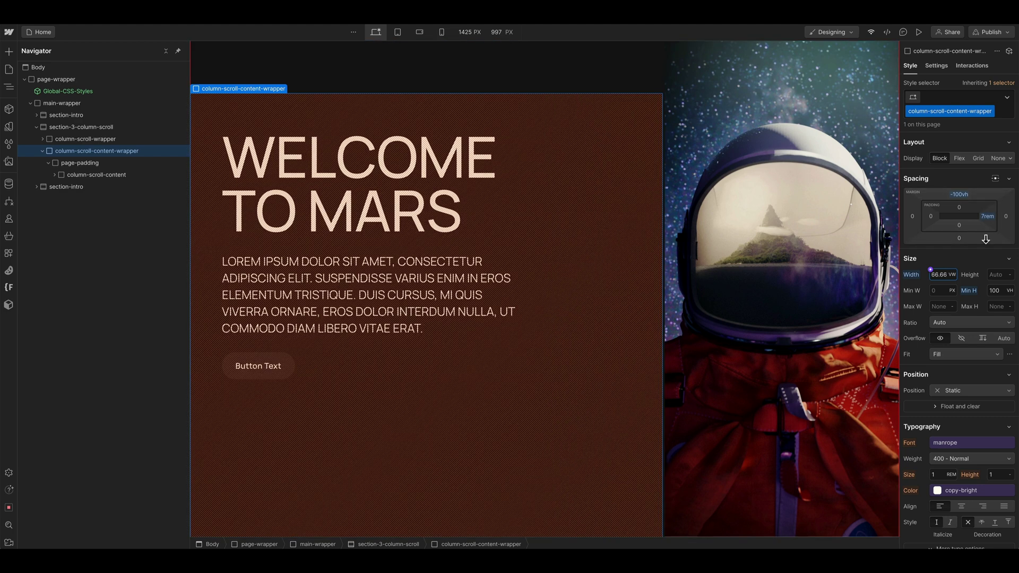
Set column-scroll-content-wrapper's position to Relative with a z-index of 2
left_click(303, 127)
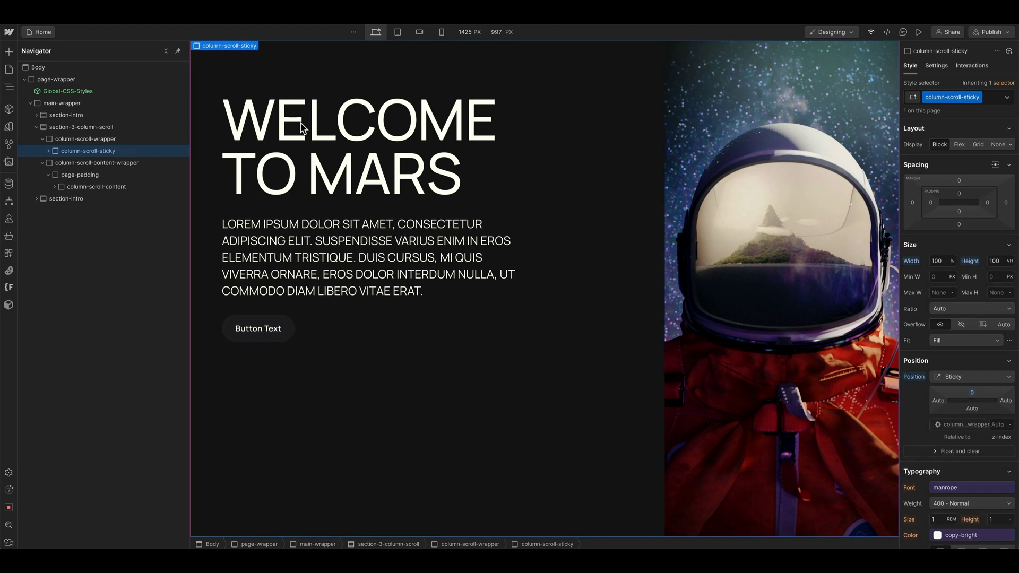
key("Return")
left_click(88, 139)
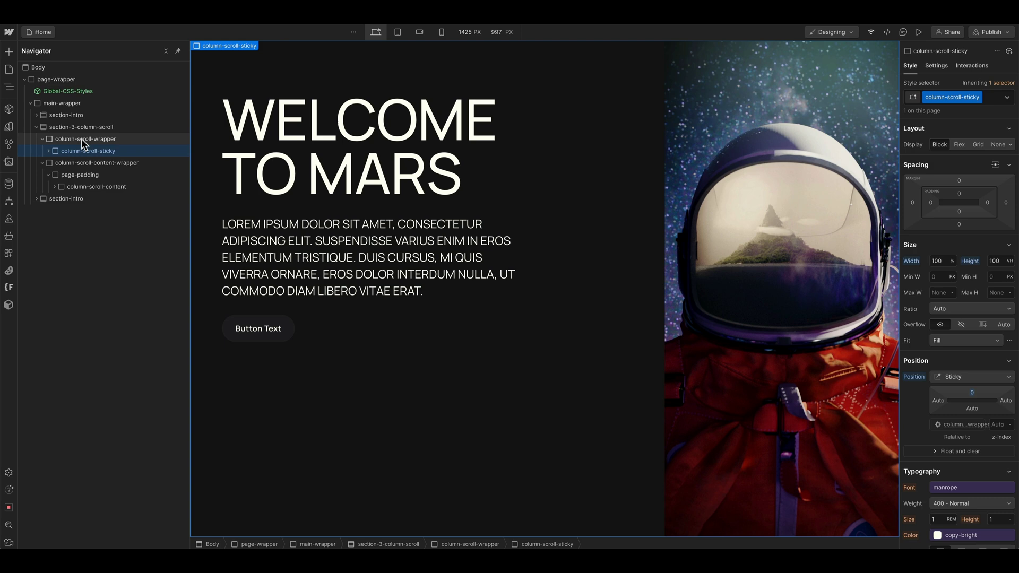
left_click(44, 139)
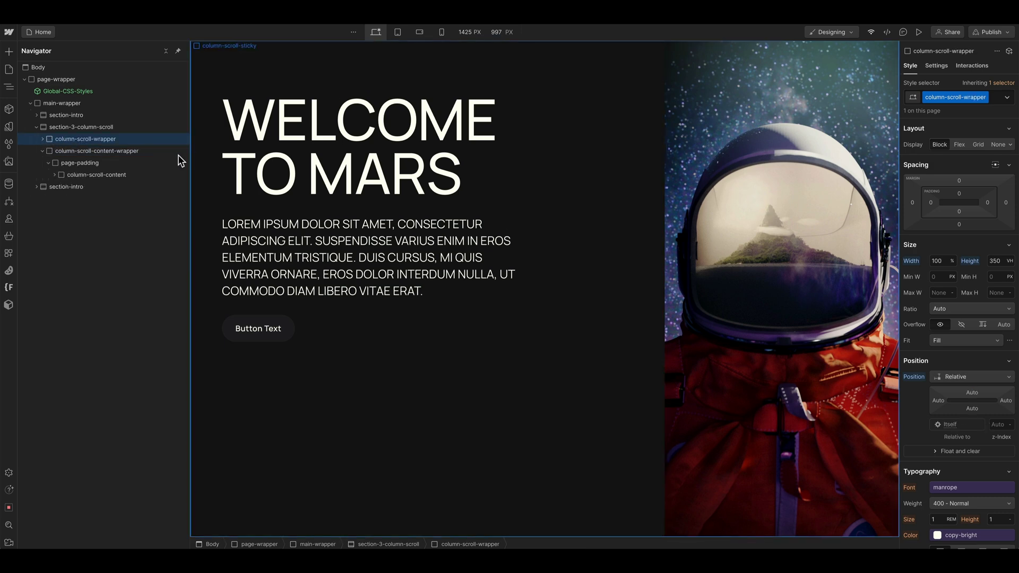
left_click(83, 153)
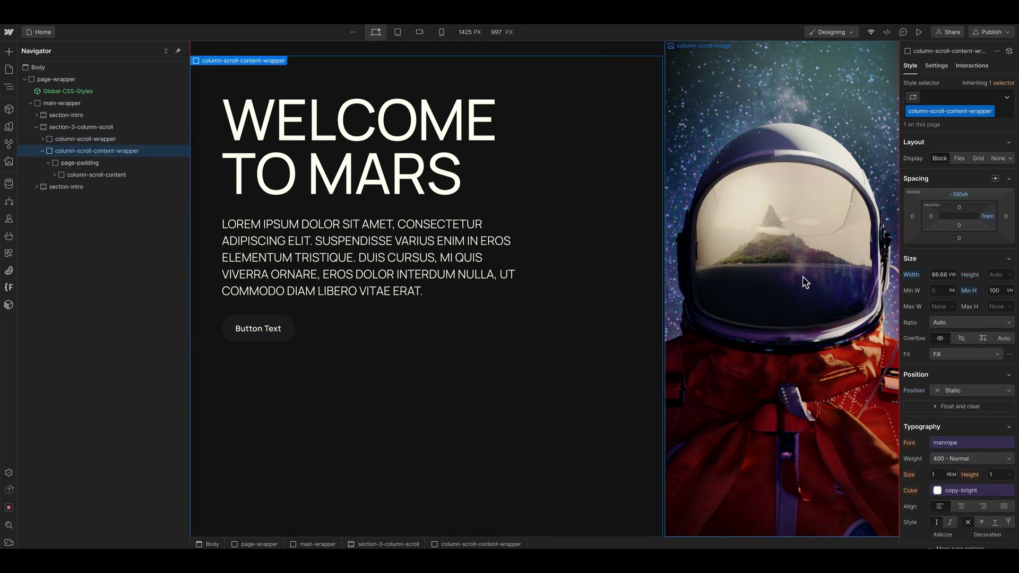
left_click(961, 389)
left_click(955, 401)
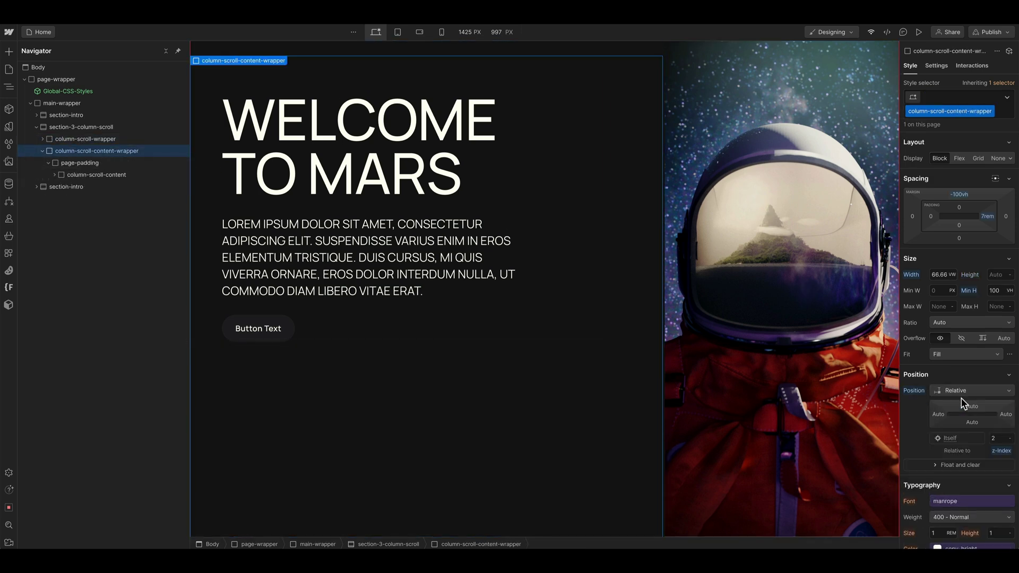
left_click(995, 438)
type("2")
Paste an overflow-hidden div into column-scroll-content and nest the WELCOME title inside it
left_click(382, 175)
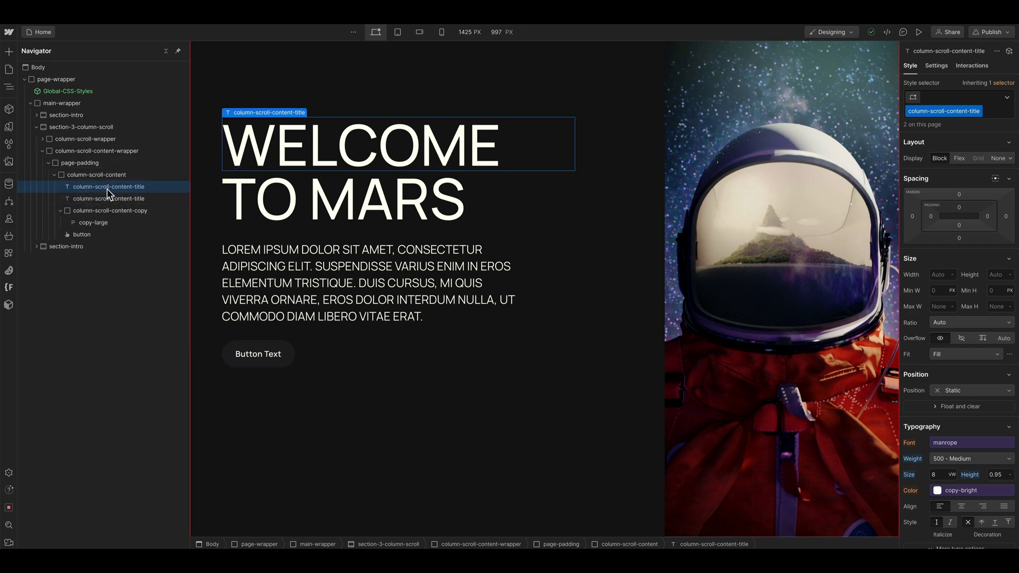
key("ctrl+v")
left_click_drag(96, 198, 94, 197)
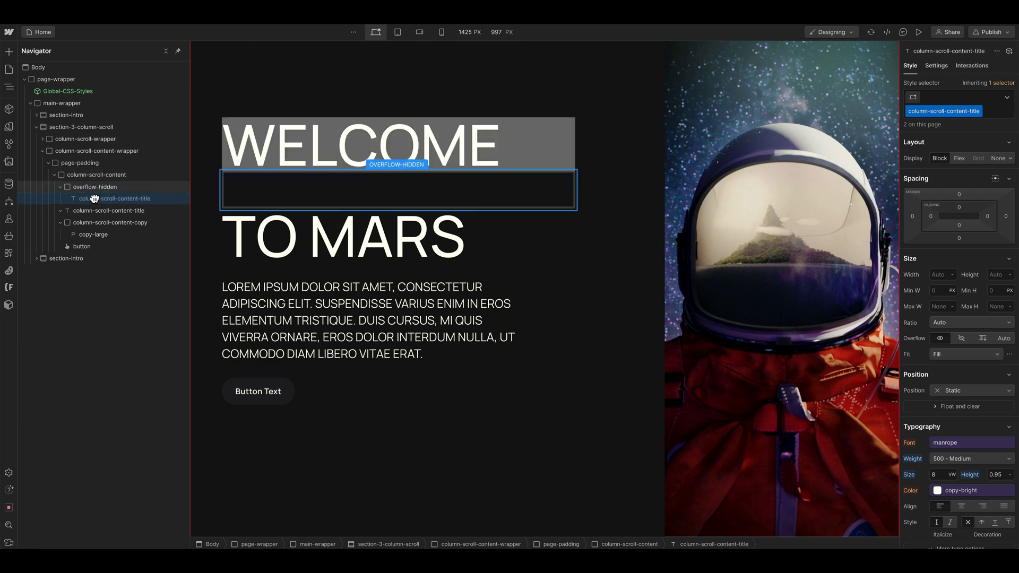
left_click(91, 187)
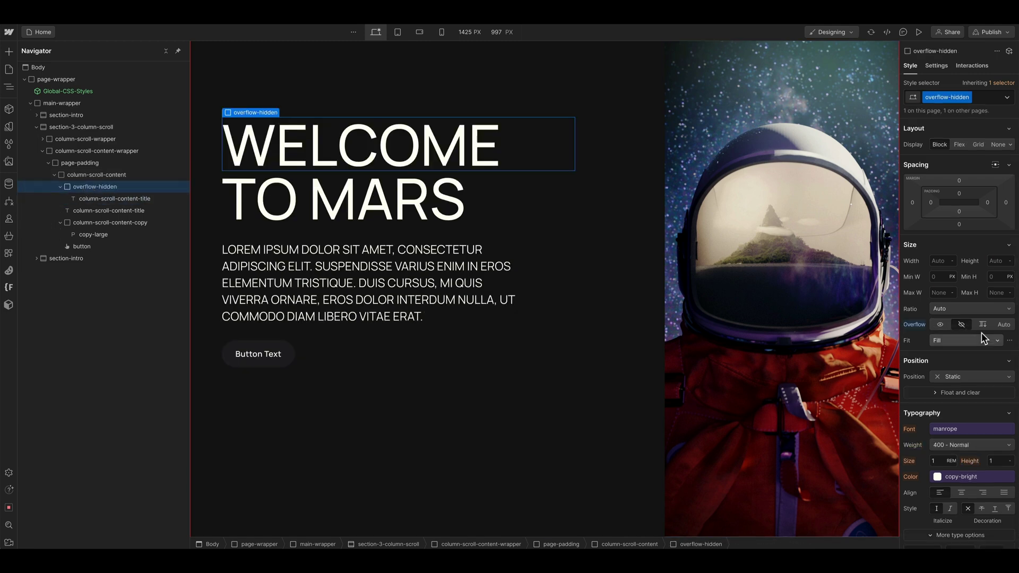
left_click(139, 199)
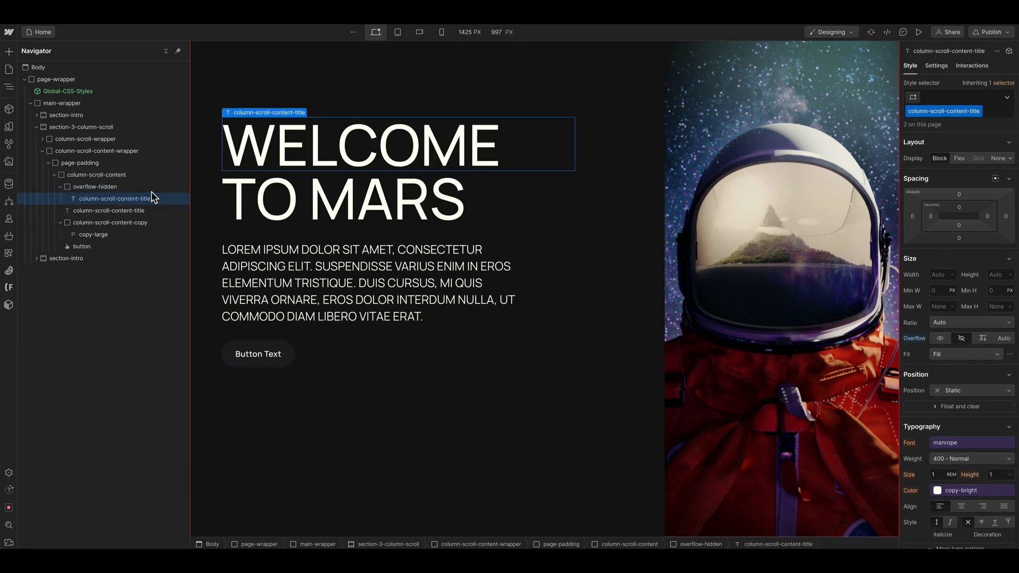
mouse_move(958, 192)
left_mouse_down()
mouse_move(946, 218)
mouse_move(959, 194)
left_mouse_up()
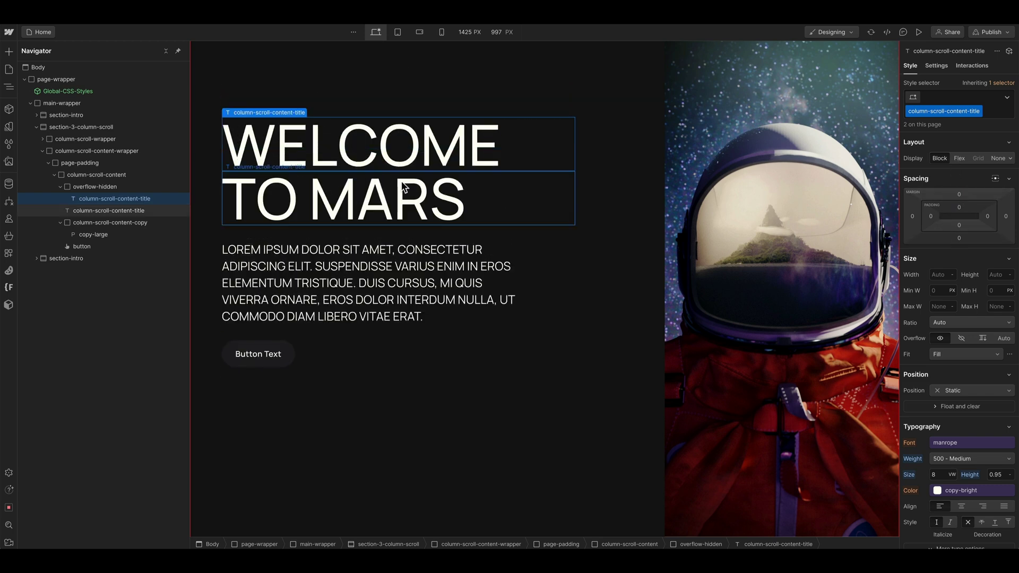
Duplicate the overflow-hidden wrapper and delete the copied WELCOME title from the second one
left_click(60, 188)
left_click(81, 176)
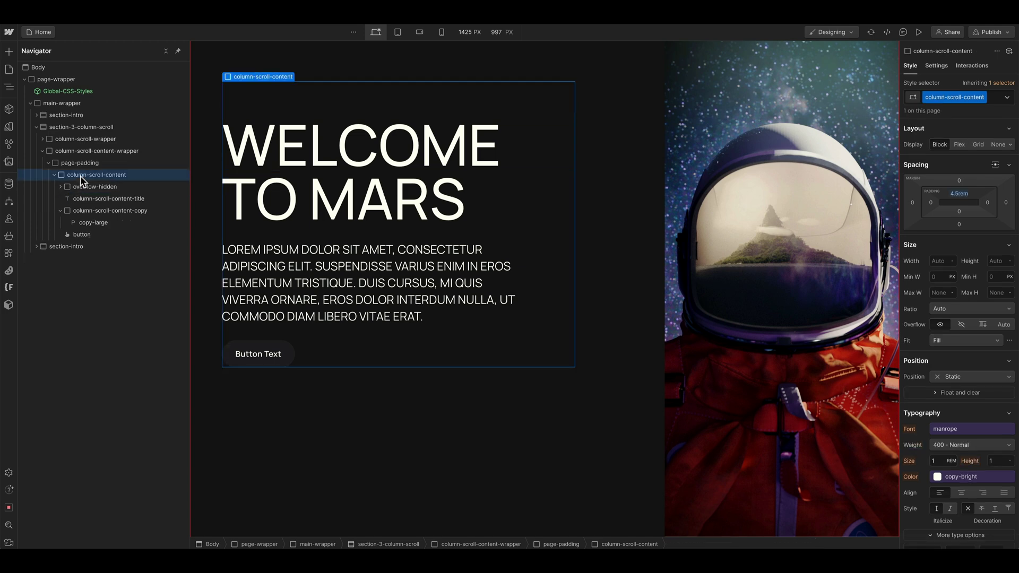
left_click(80, 186)
key("ctrl+d")
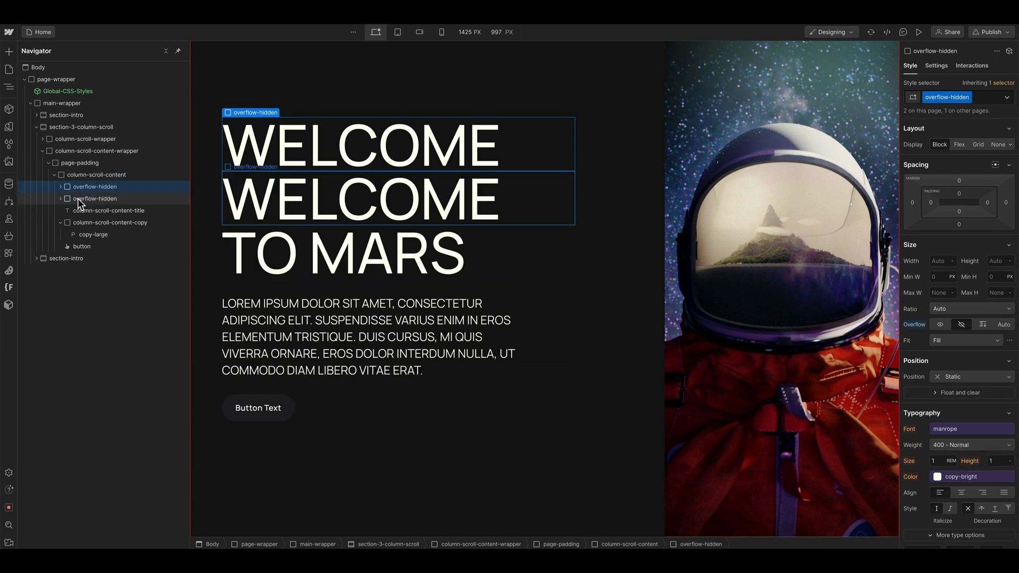
left_click(79, 203)
left_click(81, 210)
key("Delete")
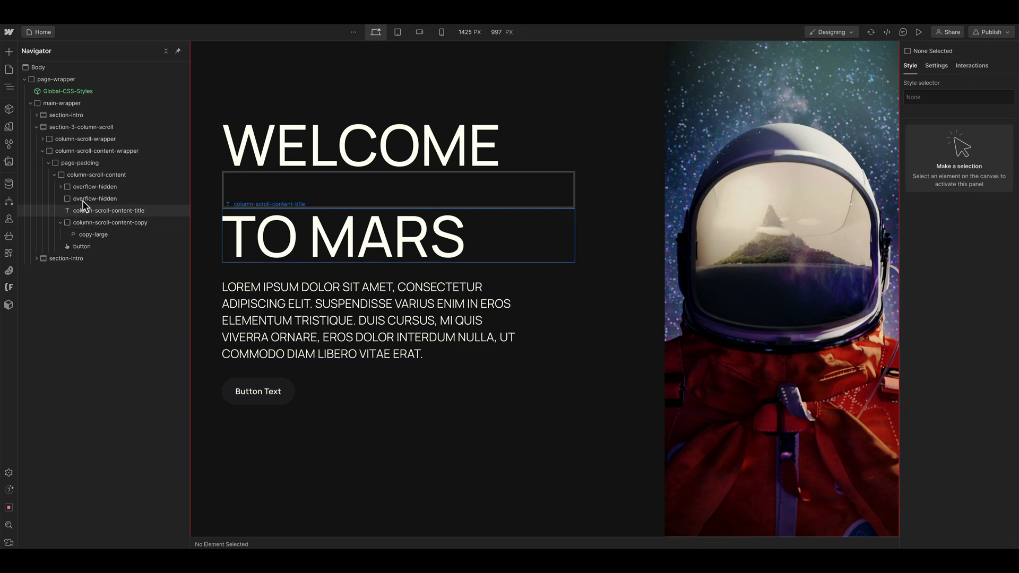
Nest the TO MARS title inside the empty second overflow-hidden wrapper
left_click_drag(83, 206, 79, 200)
left_click(60, 199)
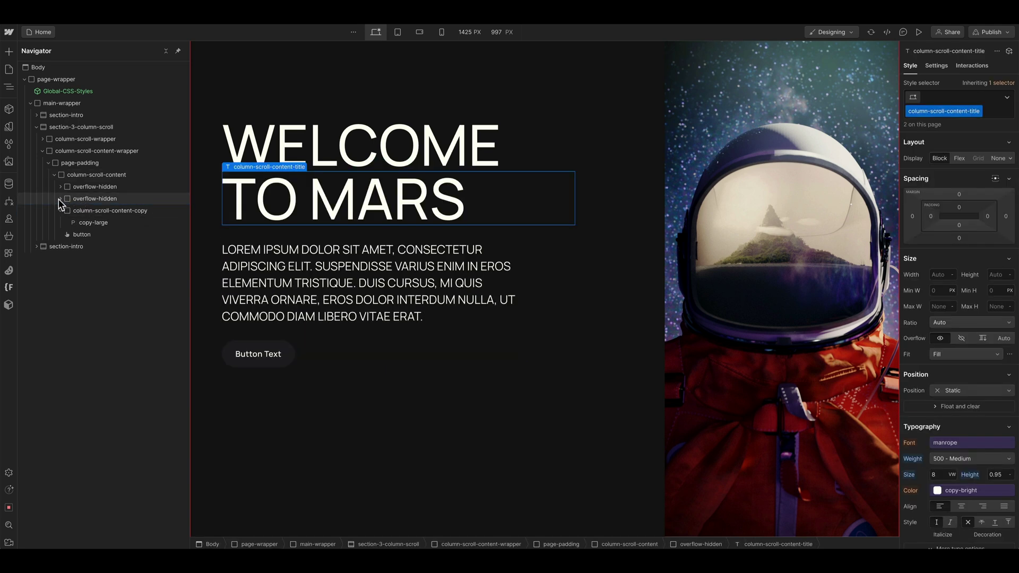
left_click(59, 199)
Add the combo class is-1 to the WELCOME title and is-2 to the TO MARS title
left_click(60, 186)
left_click(85, 198)
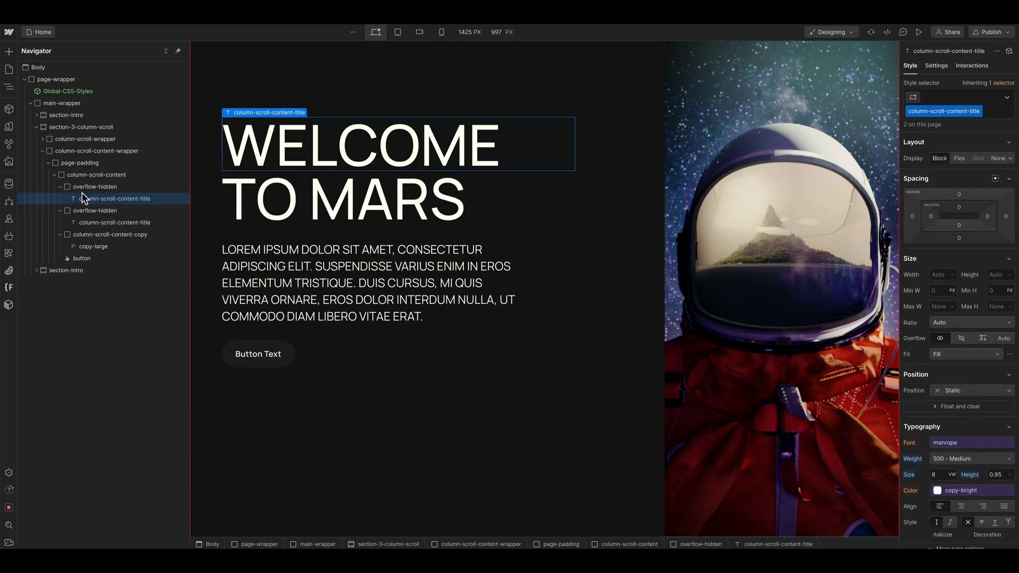
left_click(997, 112)
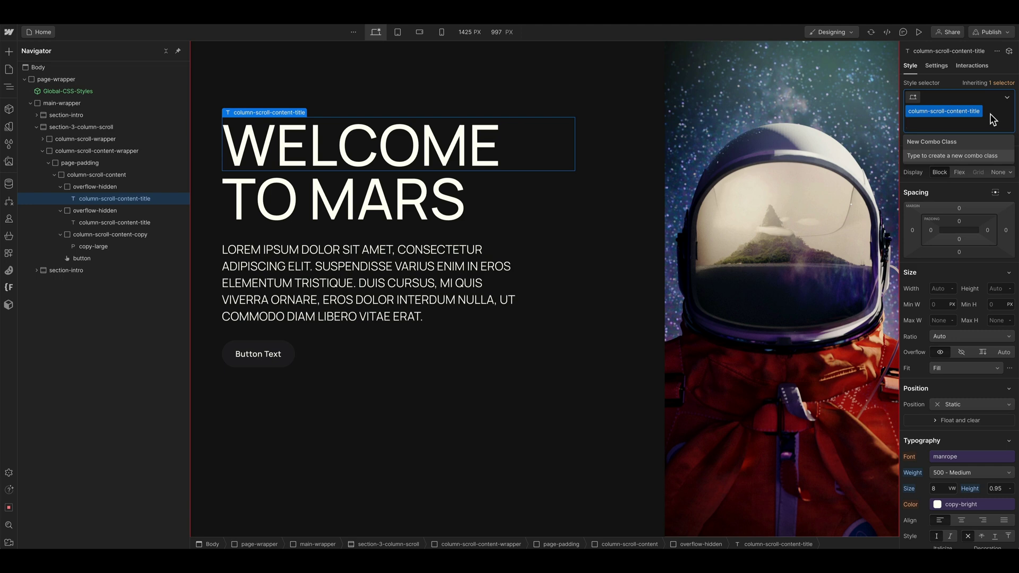
type("is-1")
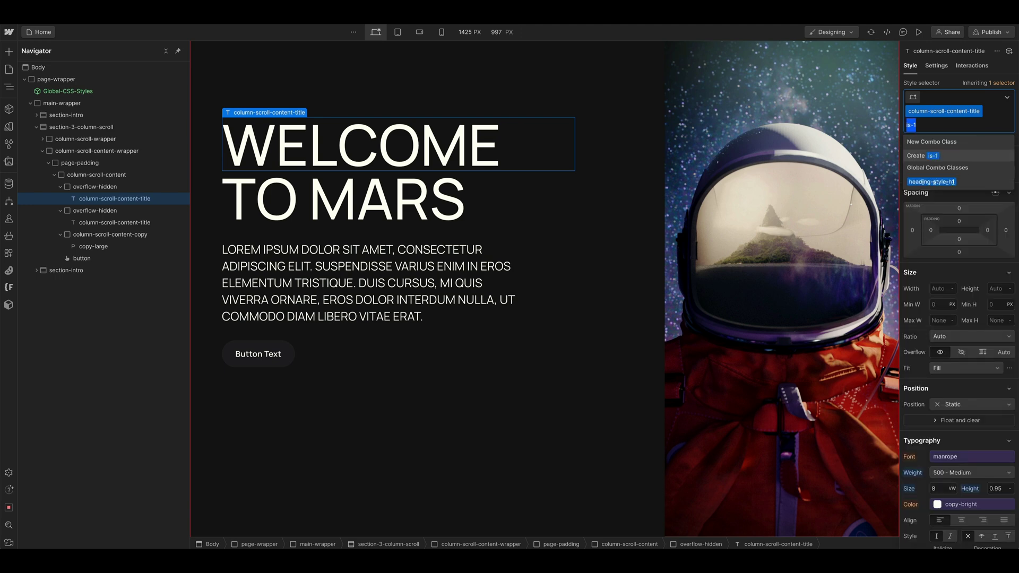
key("Return")
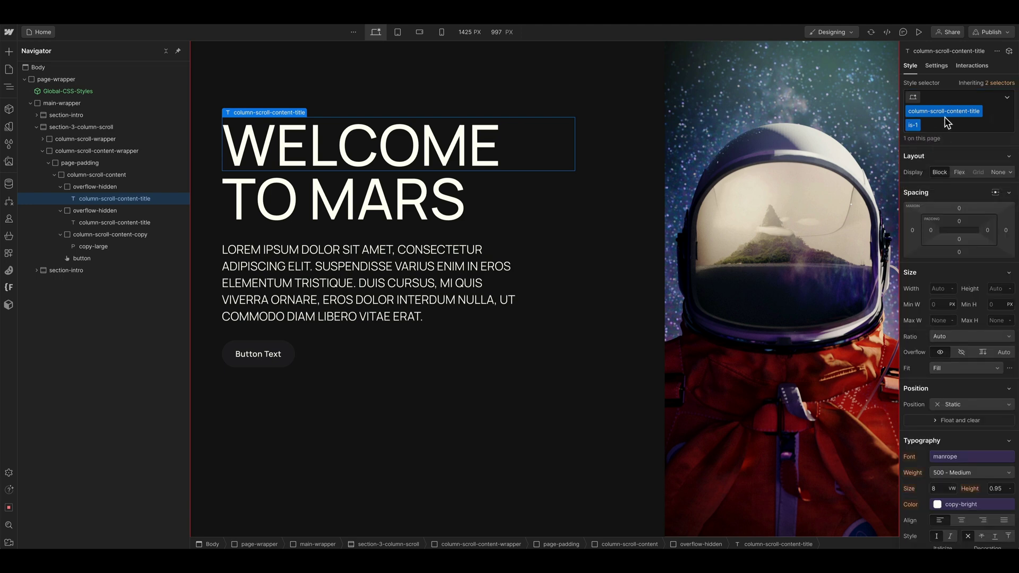
left_click(115, 222)
left_click(995, 115)
type("is-2")
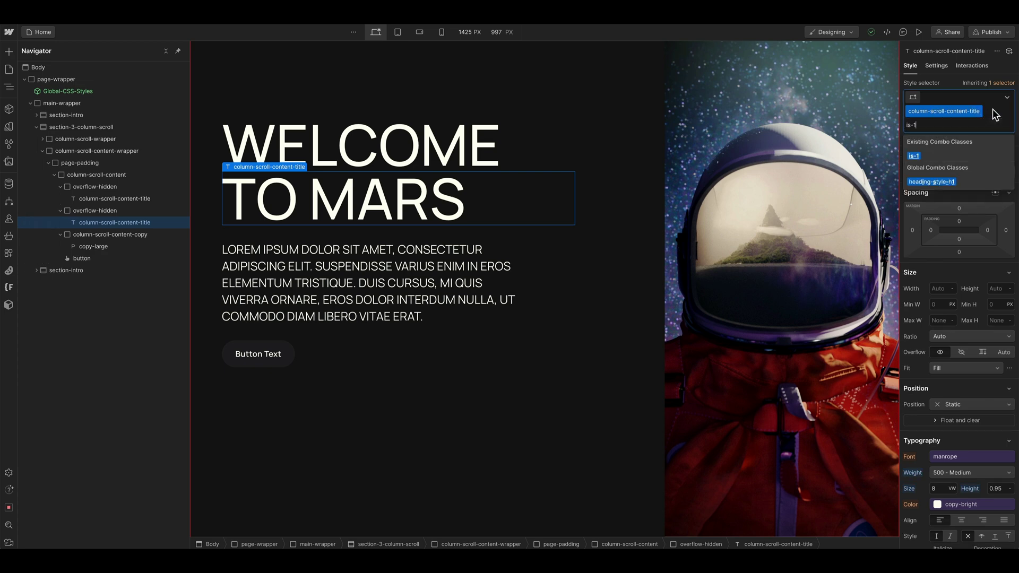
key("Return")
Give column-scroll-wrapper a While scrolling in view trigger with the Play scroll animation action
scroll(743, 144, "up", 5)
left_click(743, 144)
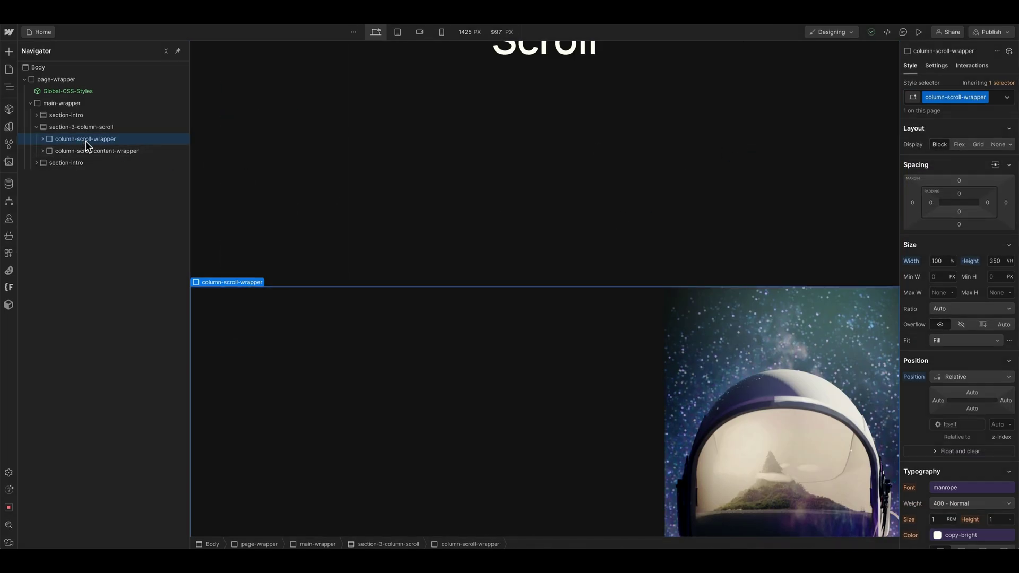
scroll(483, 175, "down", 3)
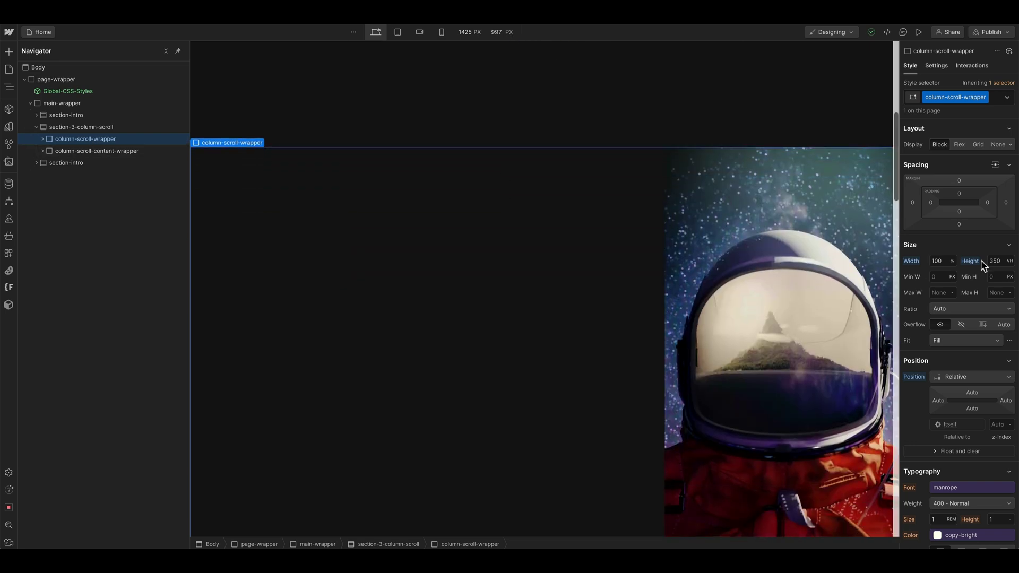
left_click(973, 65)
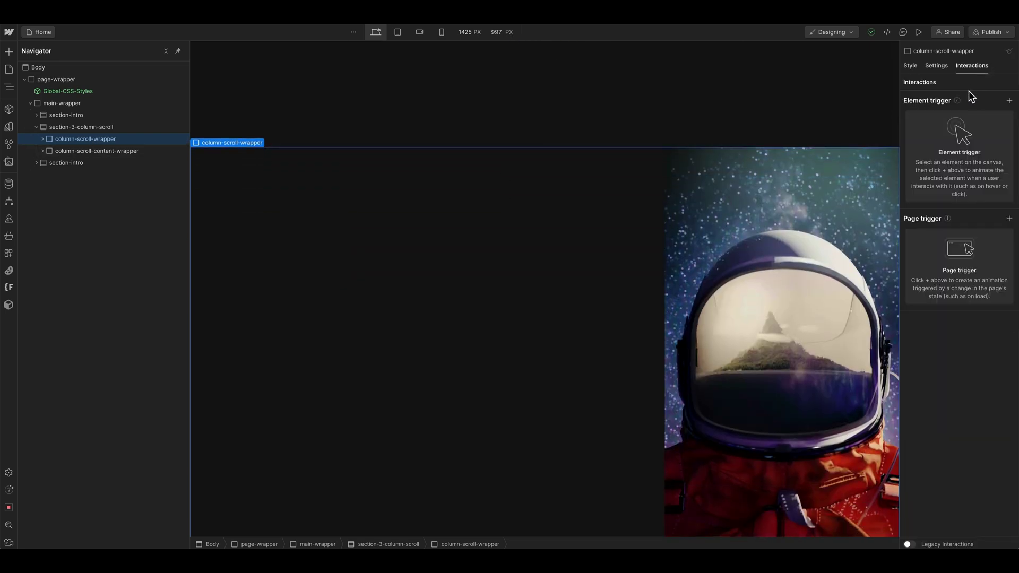
left_click(1009, 101)
left_click(972, 164)
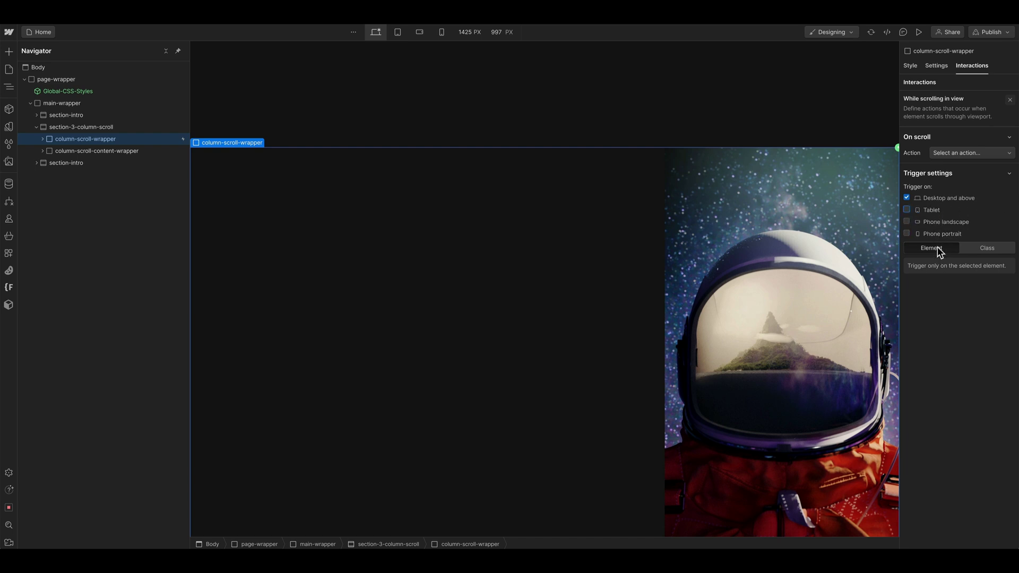
left_click(964, 153)
left_click(963, 175)
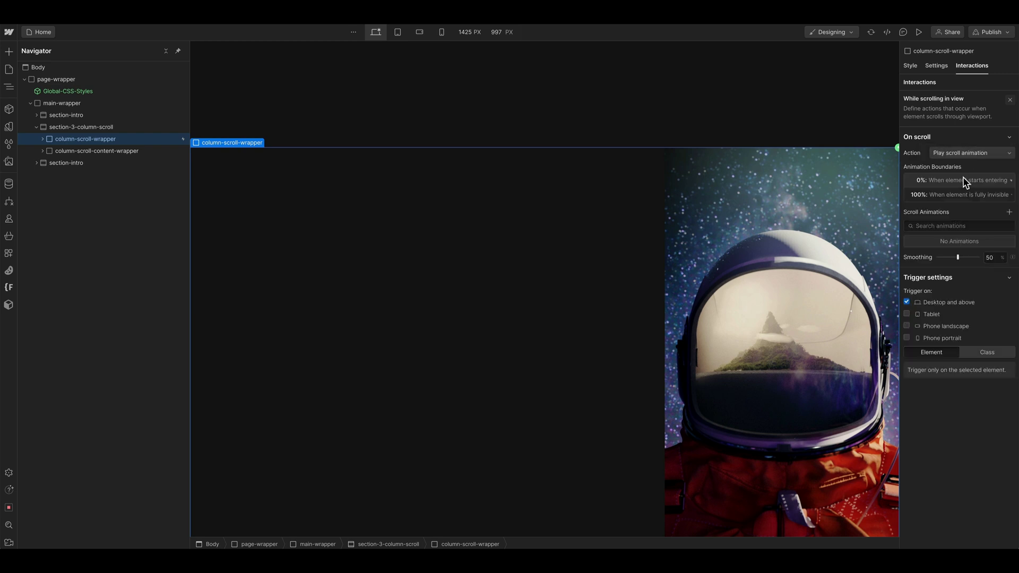
Create a scroll animation named "3 Column Image Scroll Animation" and expand column-scroll-wrapper in the element tree down to column-scroll-sticky-inner
left_click(1008, 213)
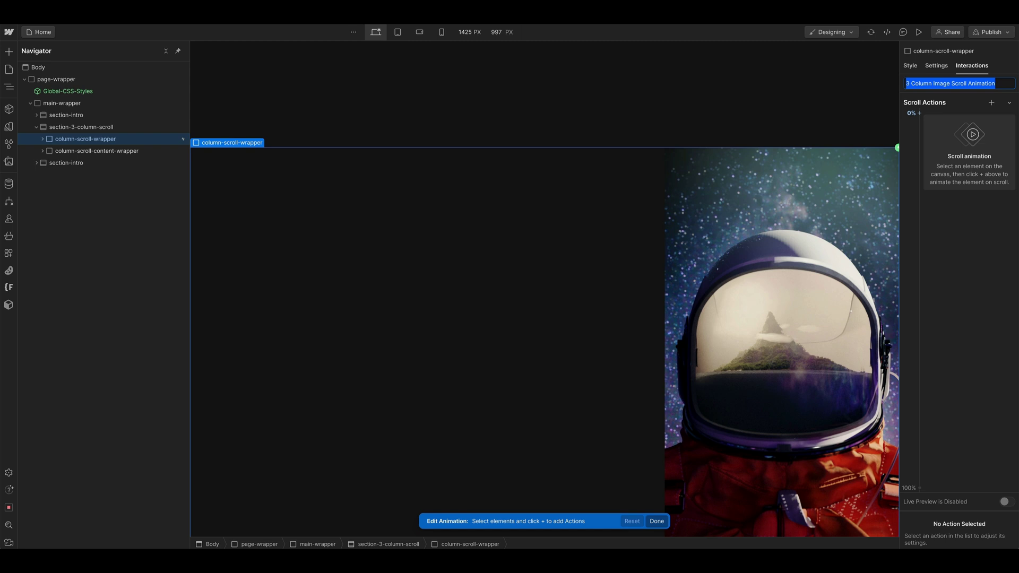
key("Return")
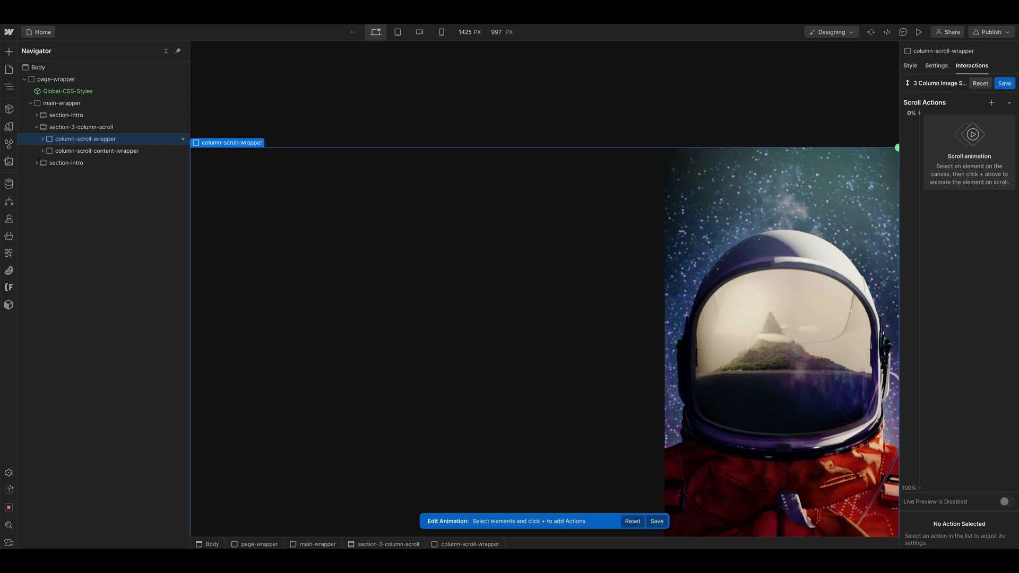
left_click(42, 139)
left_click(55, 163)
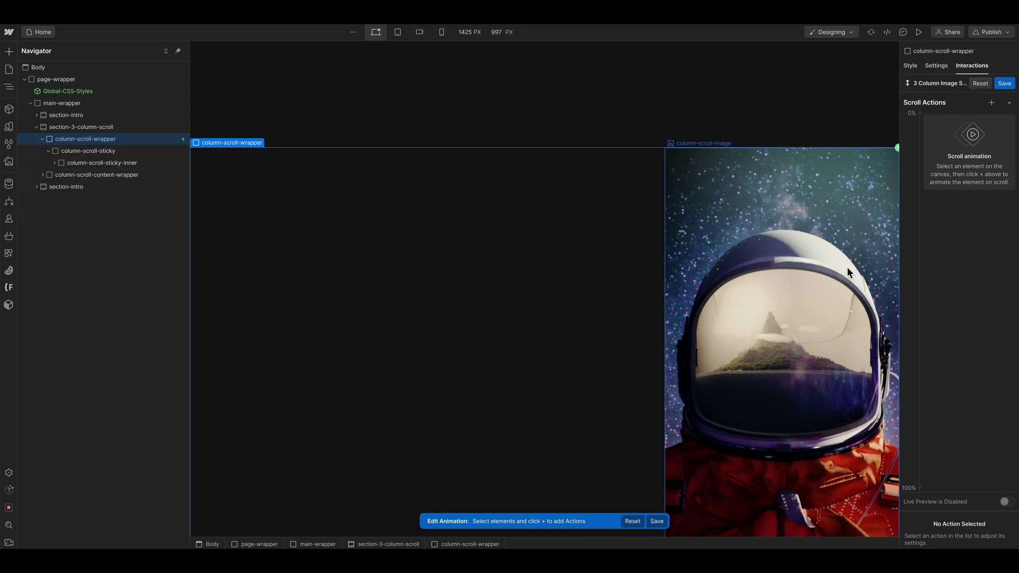
scroll(629, 235, "down", 2)
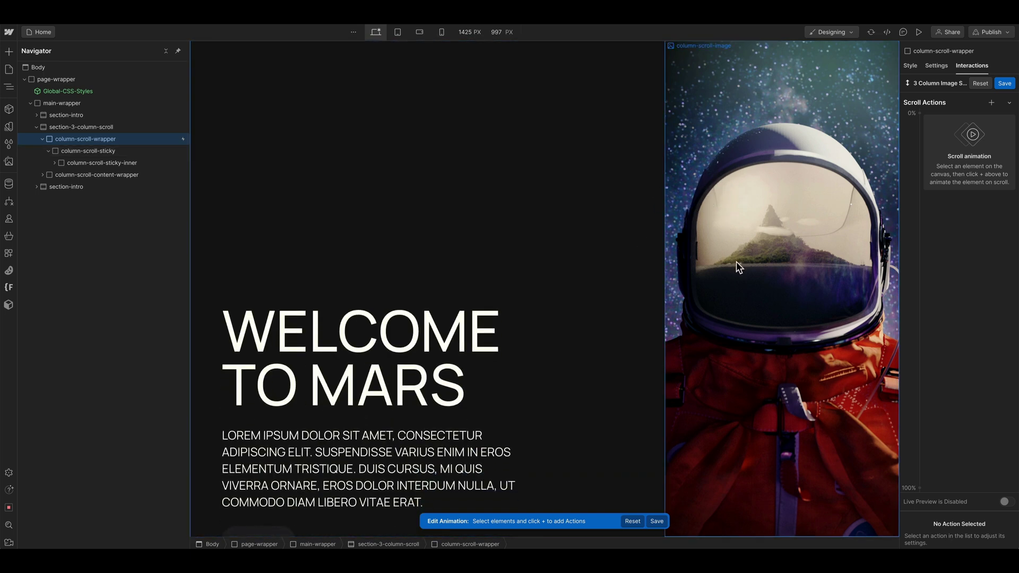
Set the width of column-scroll-sticky-inner to 43 VW in its styles
left_click(747, 137)
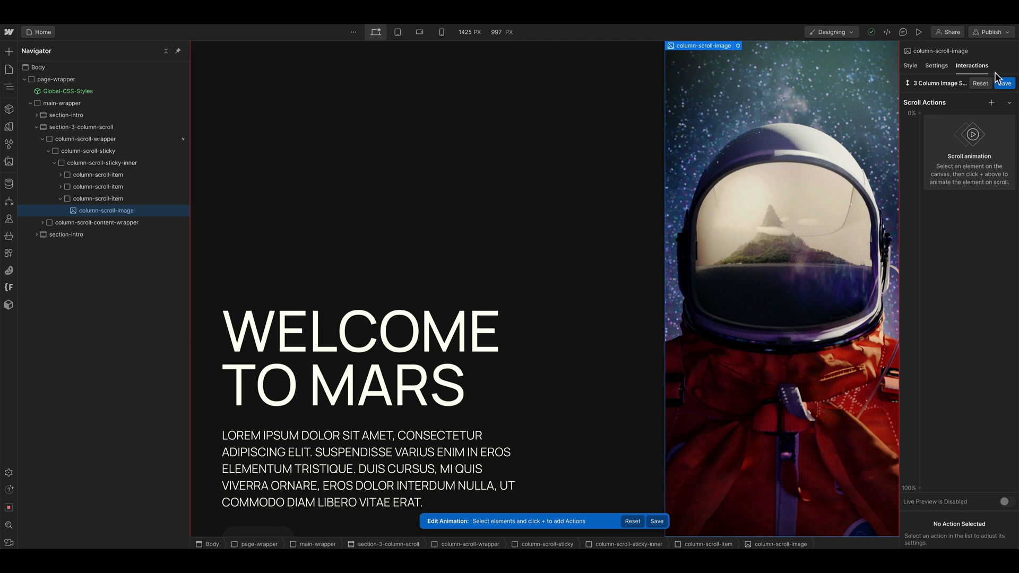
key("s")
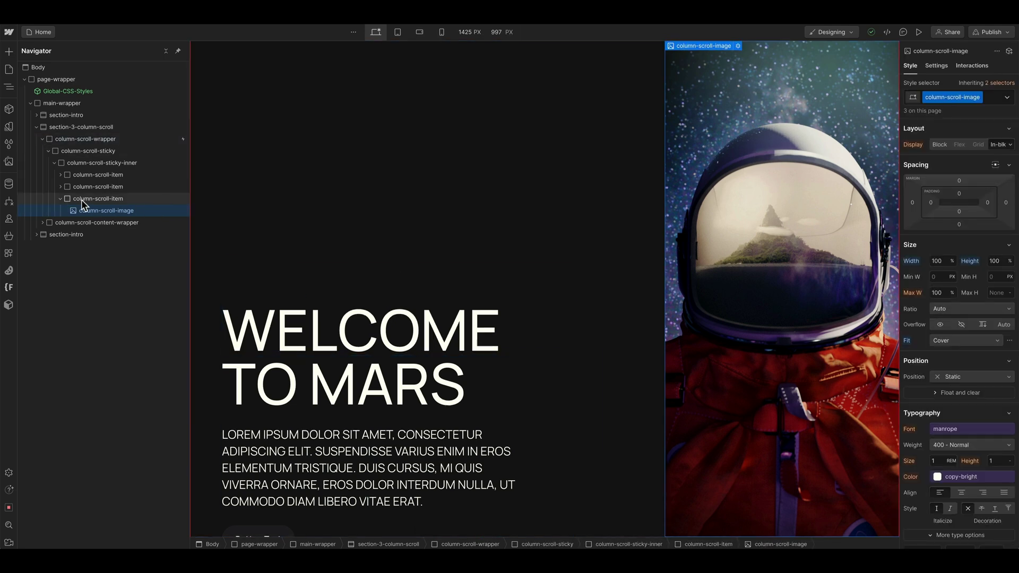
left_click(80, 164)
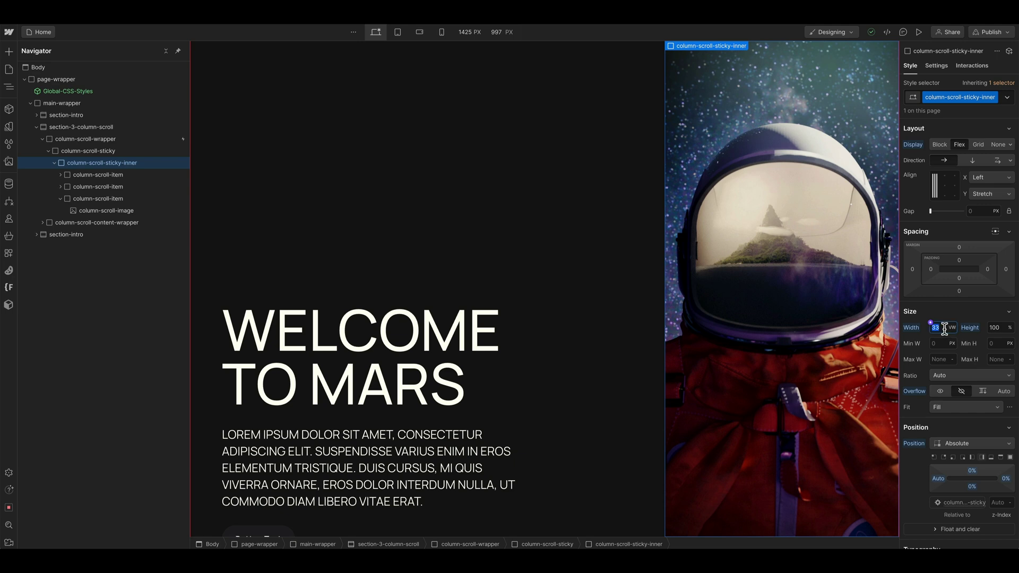
type("43")
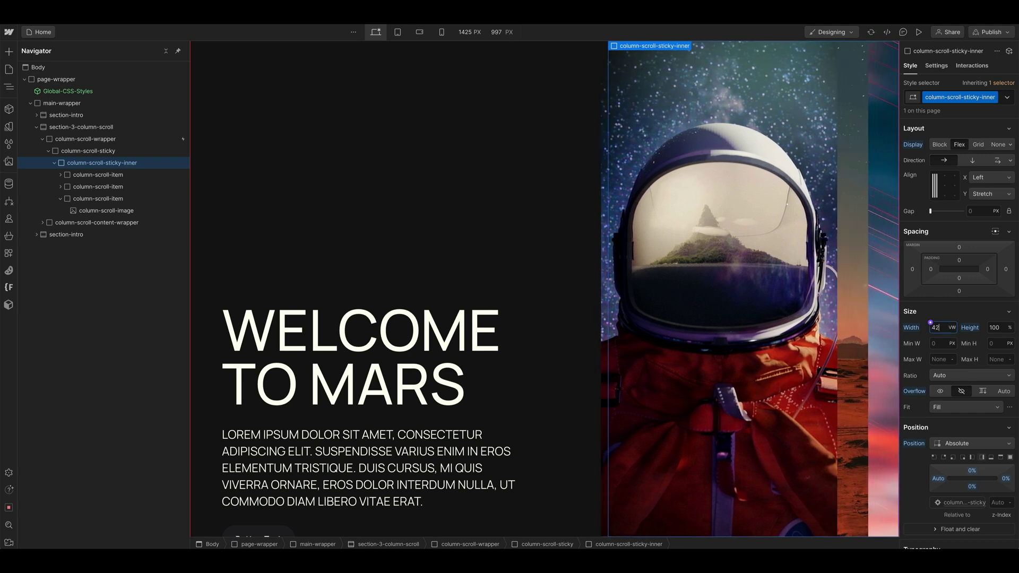
left_click(836, 281)
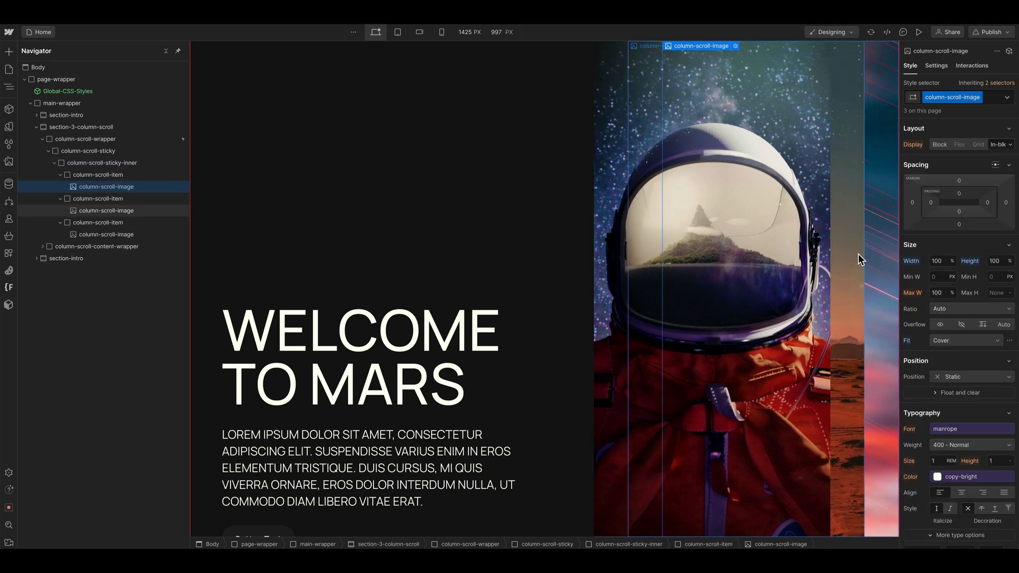
Reopen column-scroll-wrapper's 3 Column Image Scroll Animation for editing and collapse the three column-scroll-item elements in the element tree
left_click(121, 142)
left_click(972, 65)
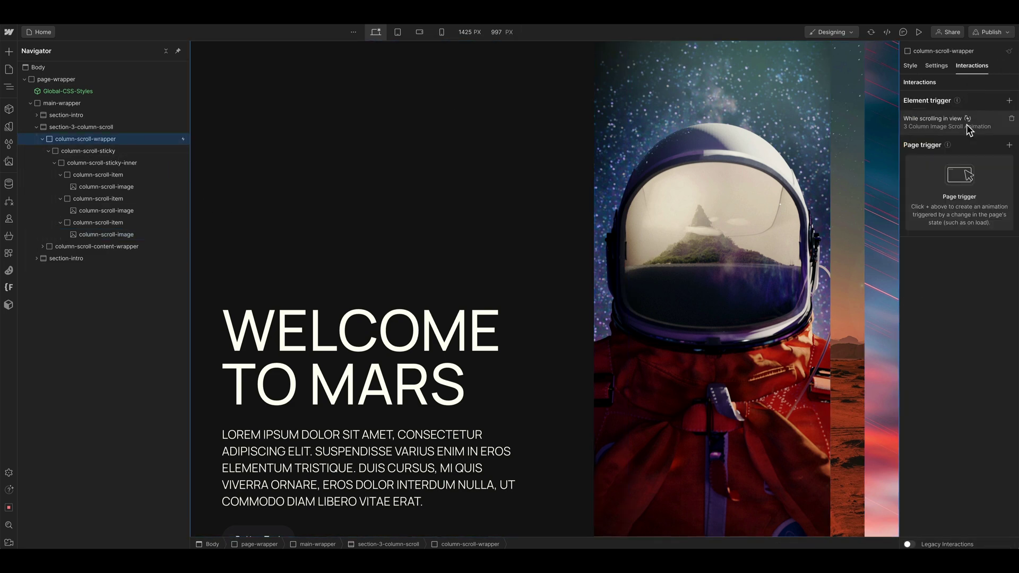
left_click(966, 124)
left_click(951, 244)
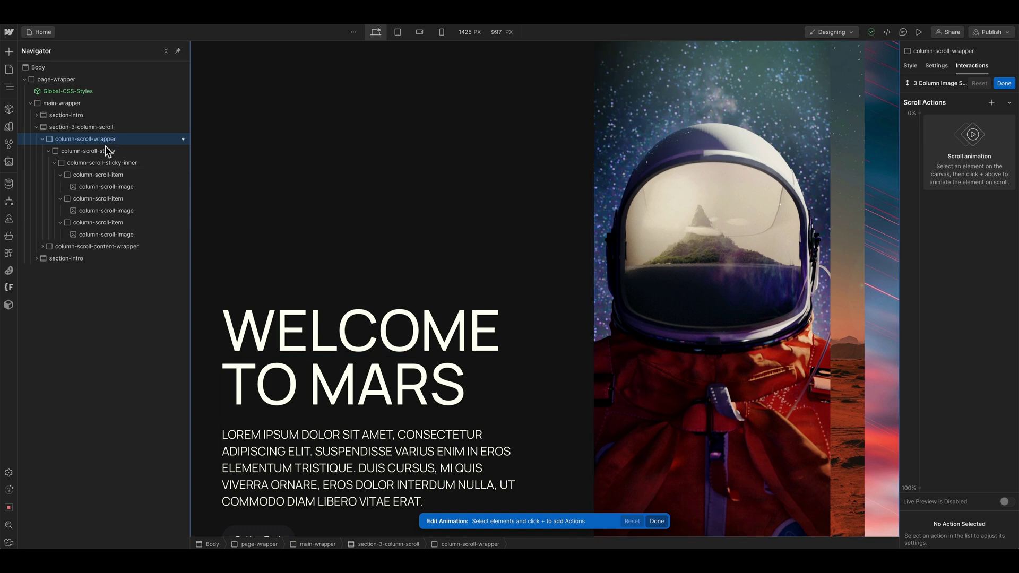
left_click(61, 177)
left_click(60, 187)
left_click(60, 199)
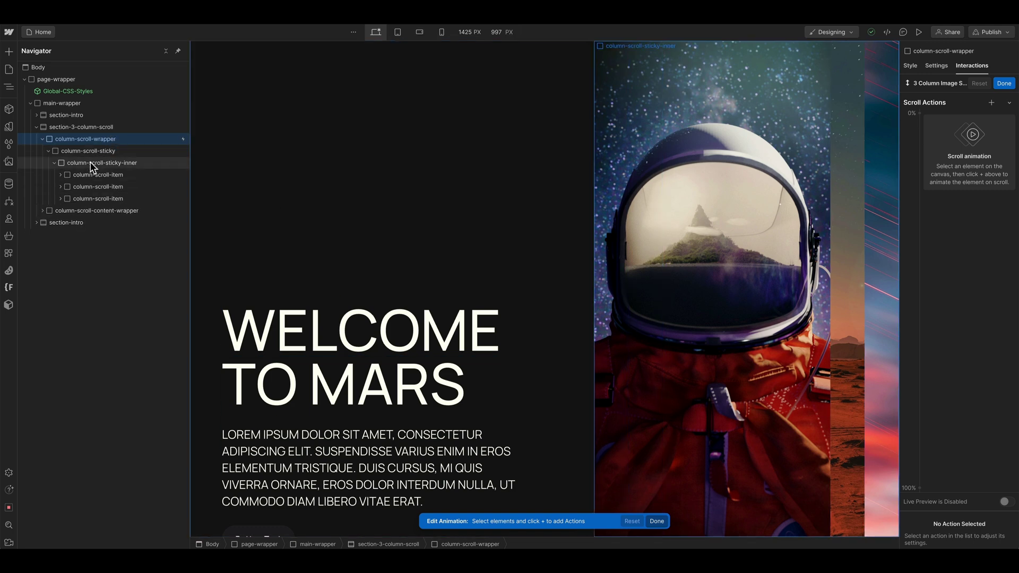
Add a Size scroll action to column-scroll-sticky-inner with width 100 VW and height 100% at the 0% keyframe
left_click(116, 162)
left_click(919, 113)
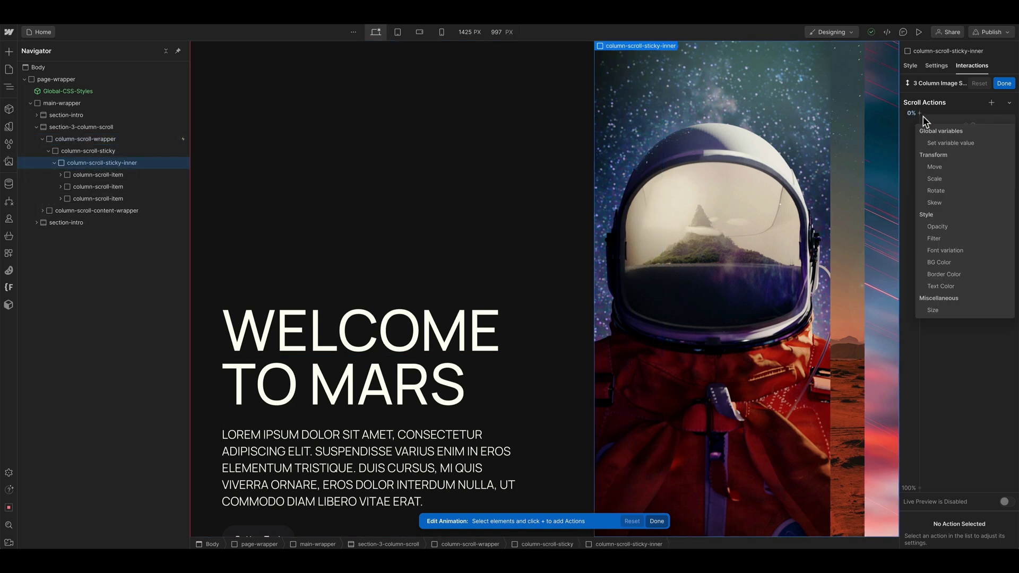
left_click(944, 311)
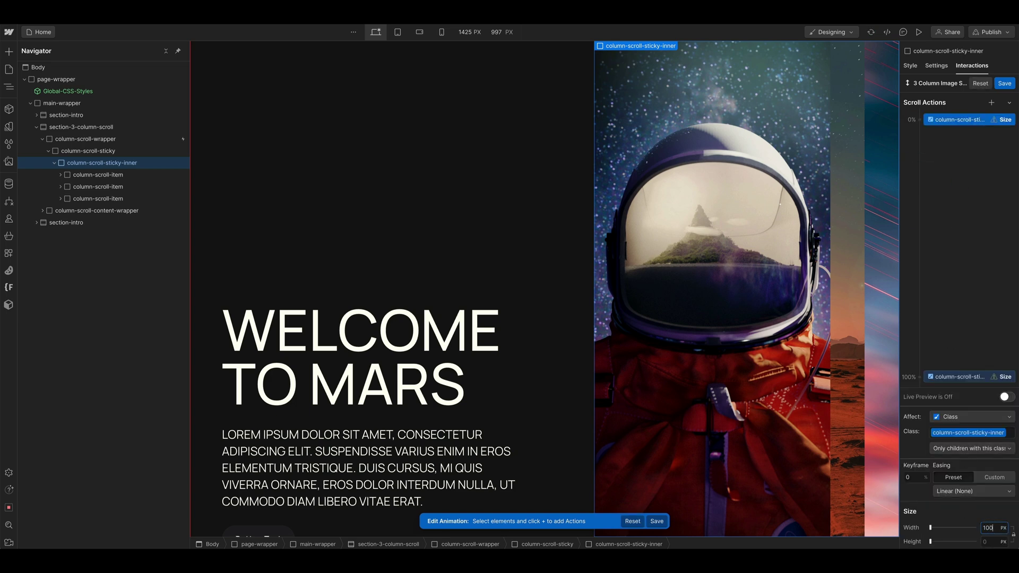
key("Return")
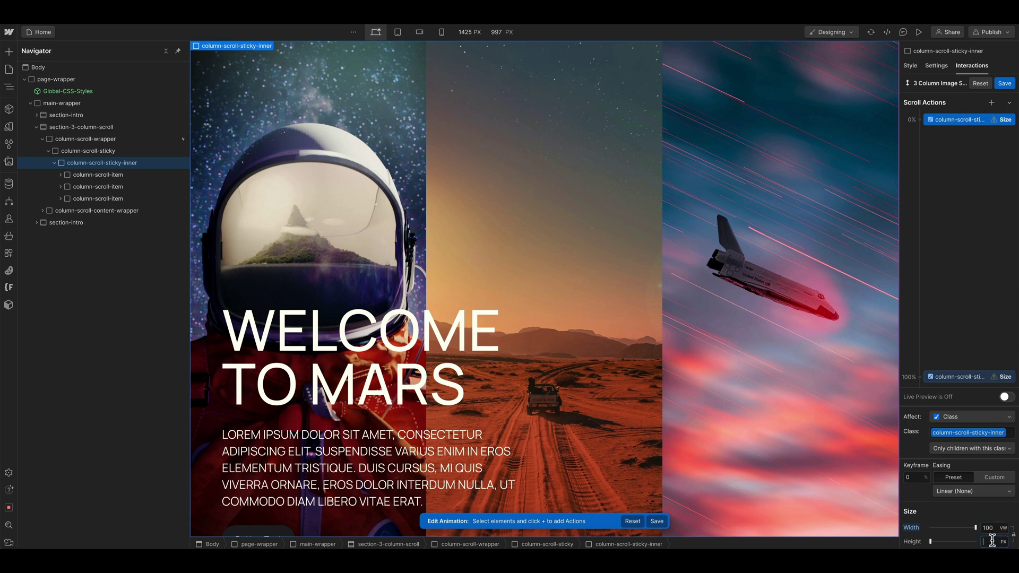
type("100%")
key("Return")
Set the Size action at the 100% keyframe to width 33.33 VW and height 100%
left_click(970, 378)
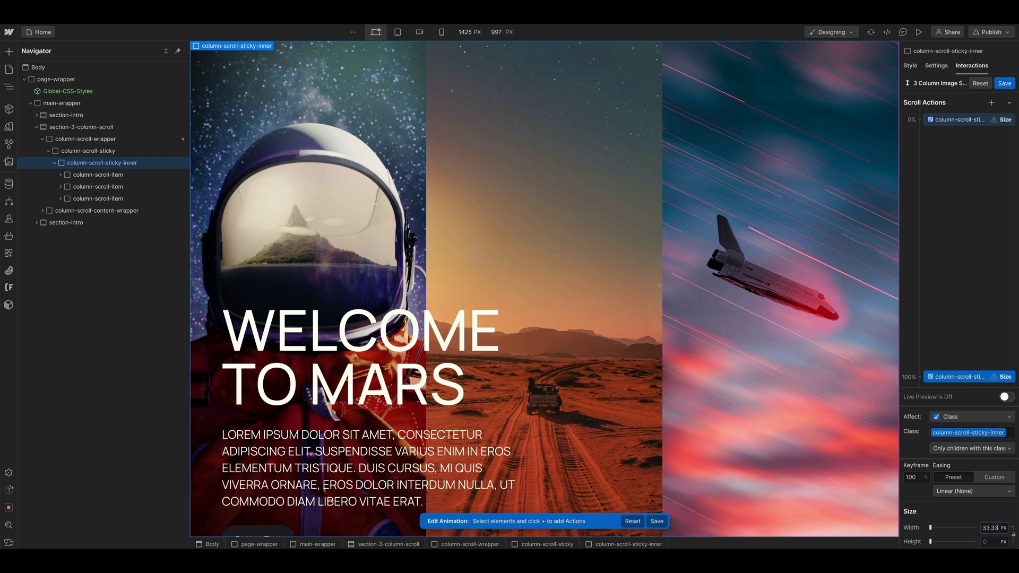
type("33.33vw")
key("Return")
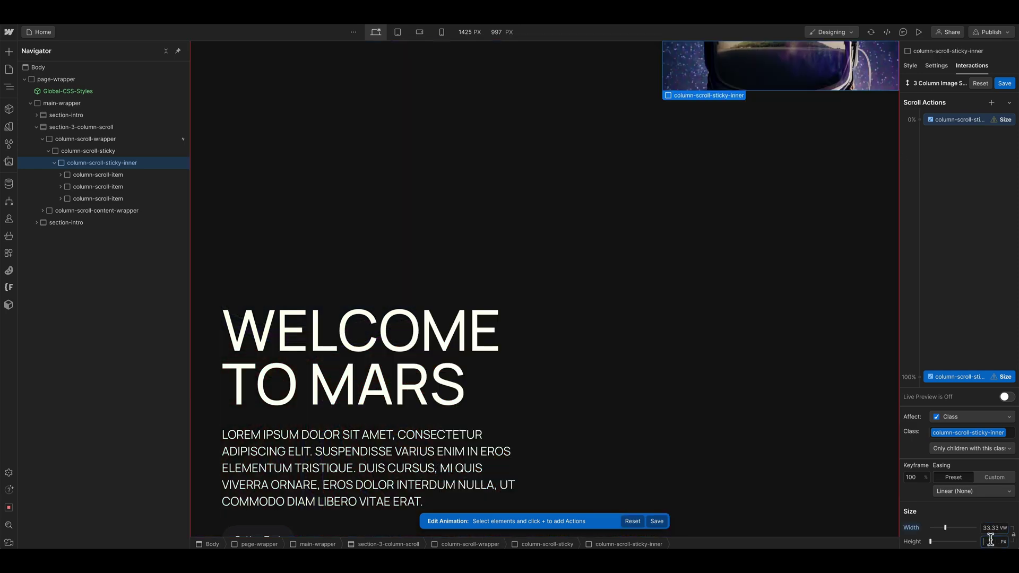
type("100%")
key("Return")
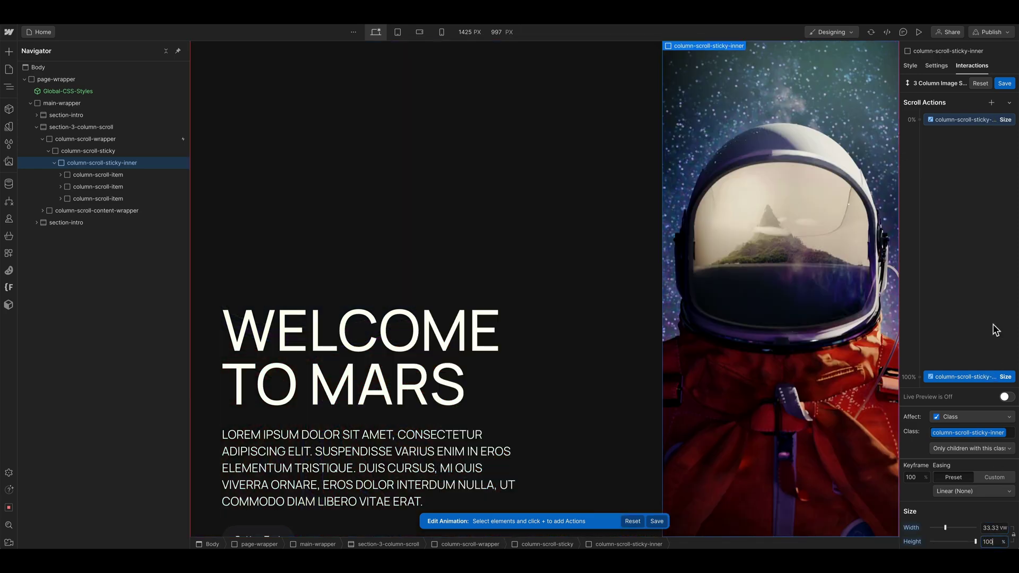
Preview the scroll animation live, duplicate the 0% Size action and place the copy at the 55% keyframe
left_click(1006, 397)
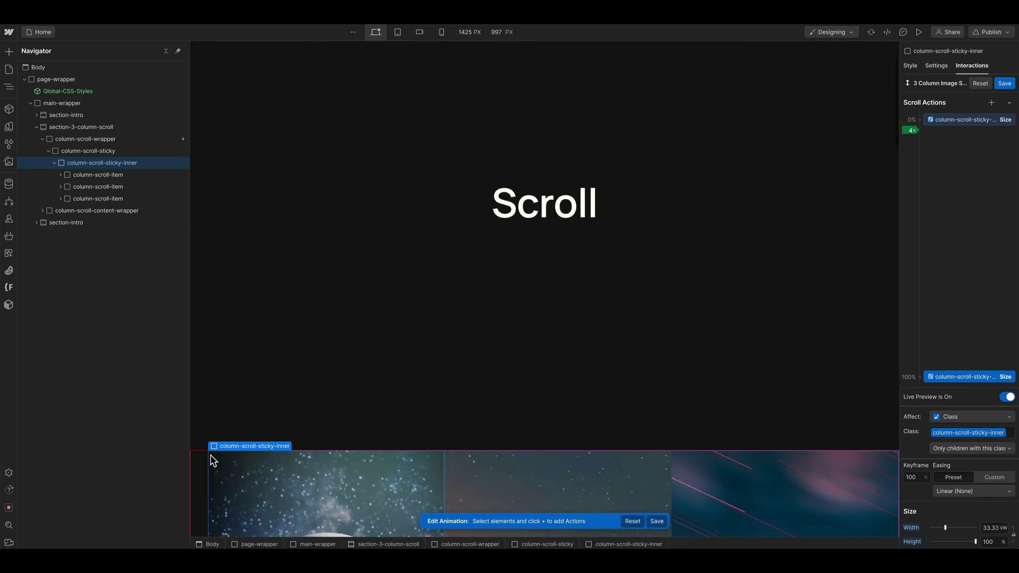
left_click(949, 123)
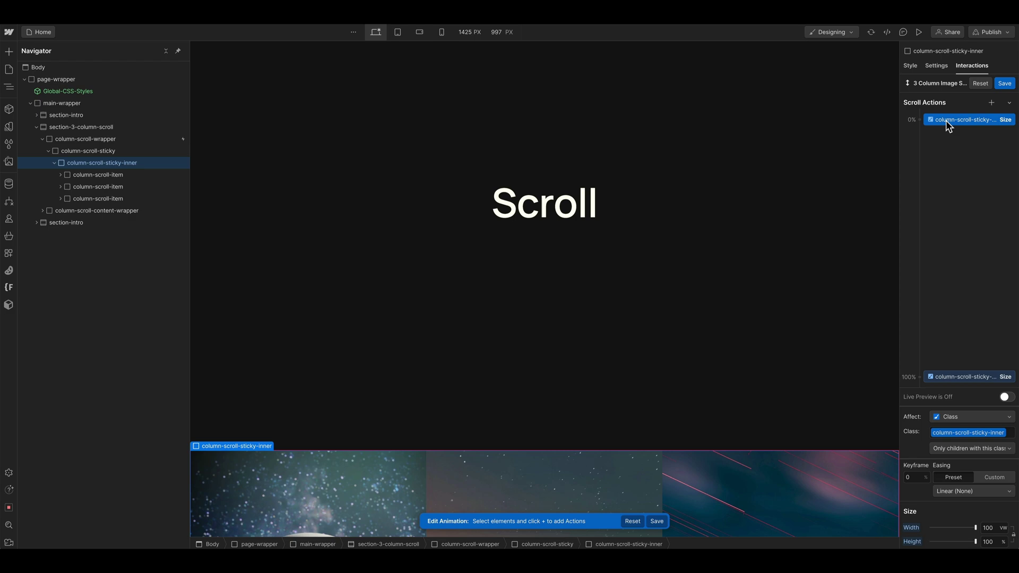
scroll(589, 418, "down", 5)
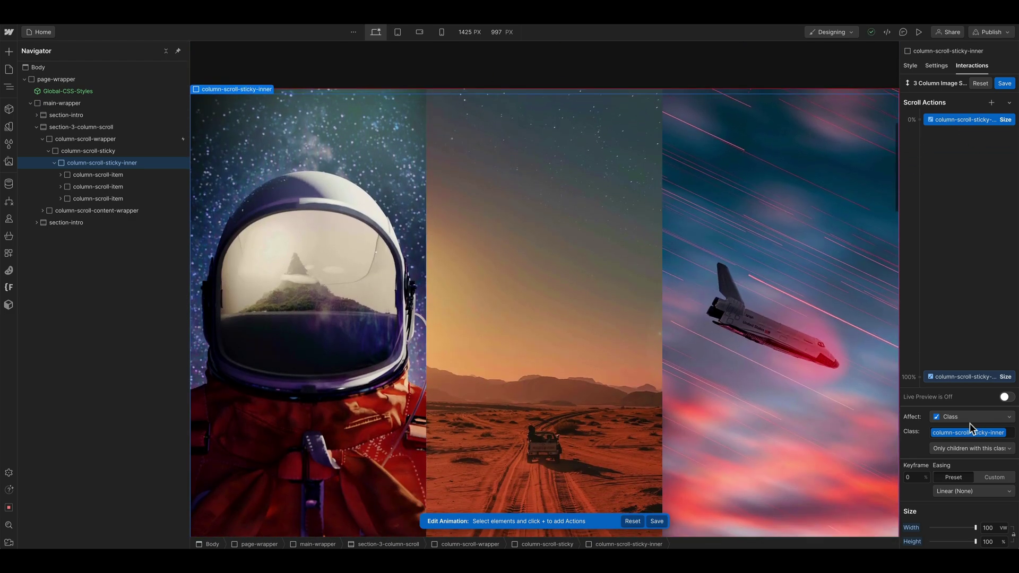
left_click(1006, 397)
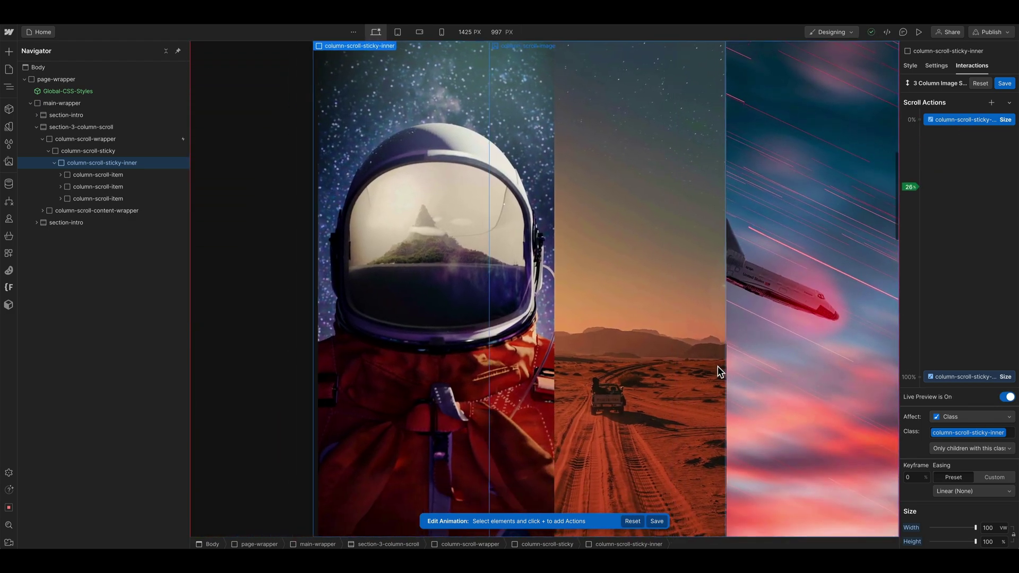
scroll(717, 370, "up", 5)
scroll(708, 380, "down", 2)
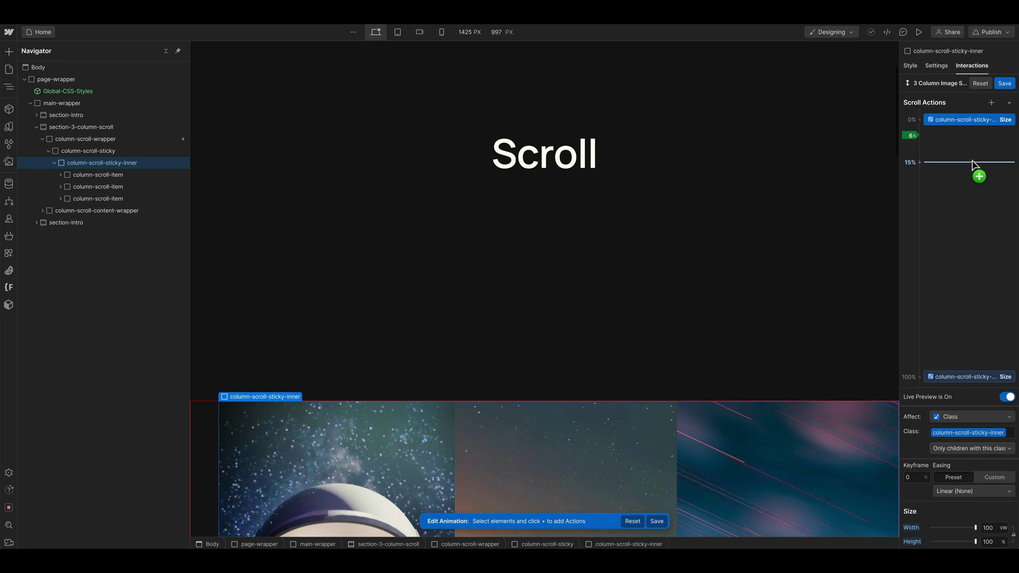
right_click(960, 120)
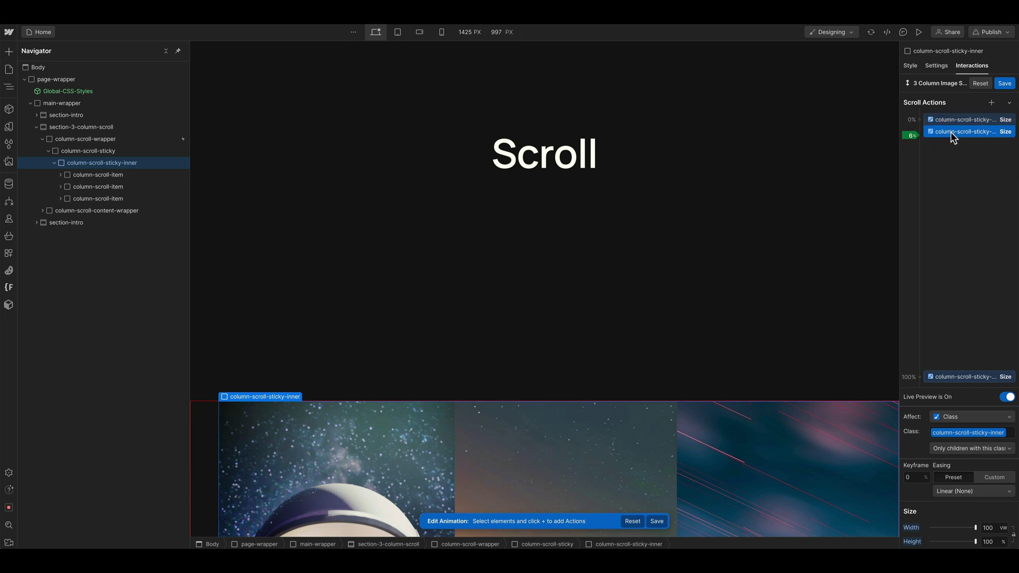
left_click_drag(952, 134, 945, 172)
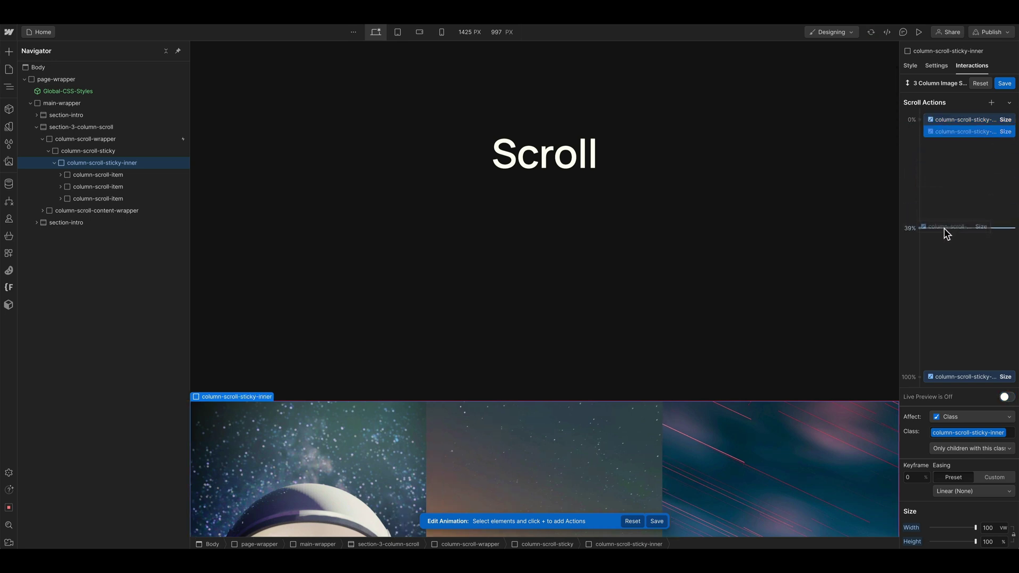
left_click_drag(943, 229, 941, 257)
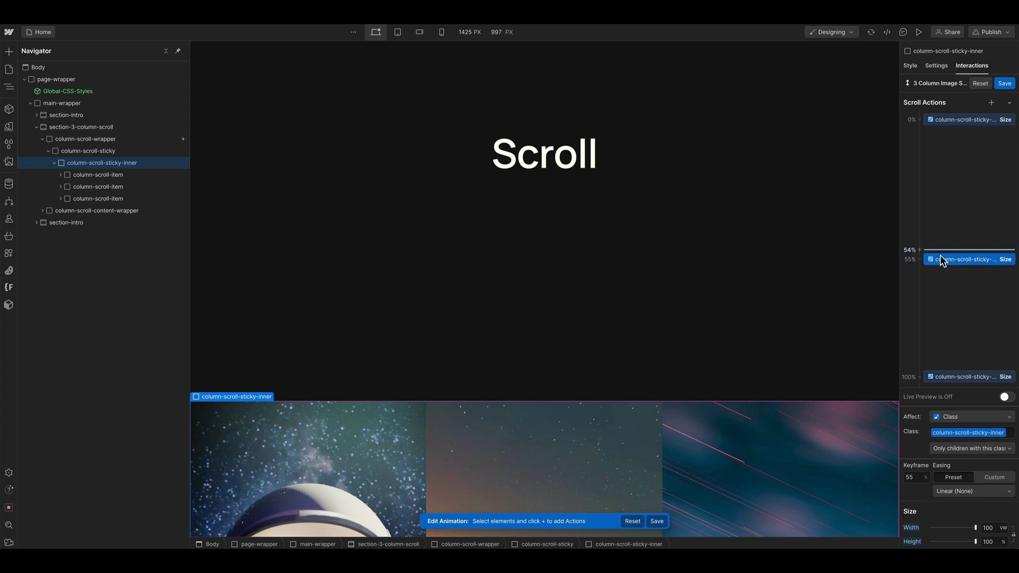
Check the column shrink in live preview and move the middle Size action to the 50% keyframe
left_click(1006, 397)
scroll(642, 265, "up", 3)
scroll(646, 268, "down", 6)
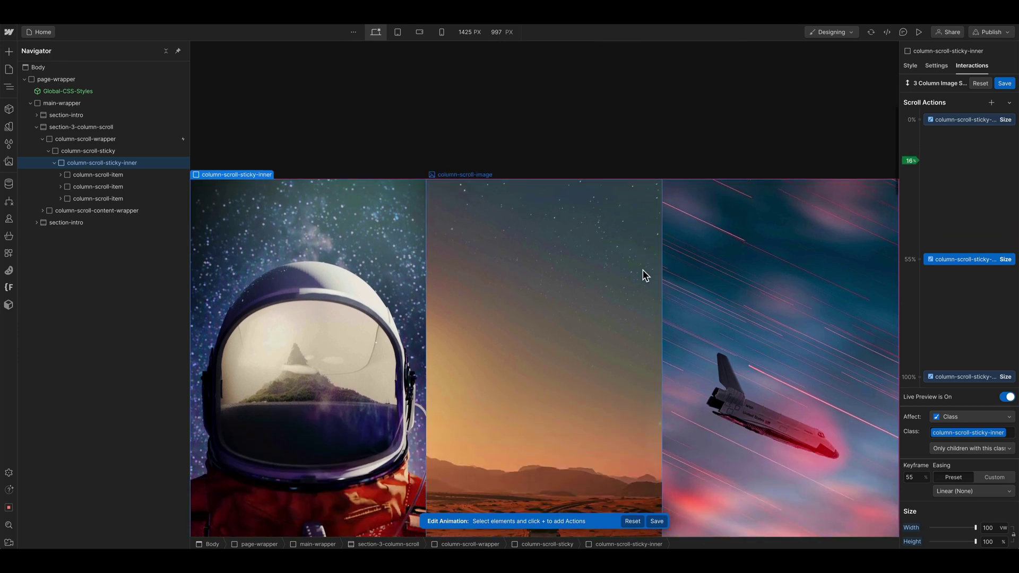
scroll(642, 270, "down", 3)
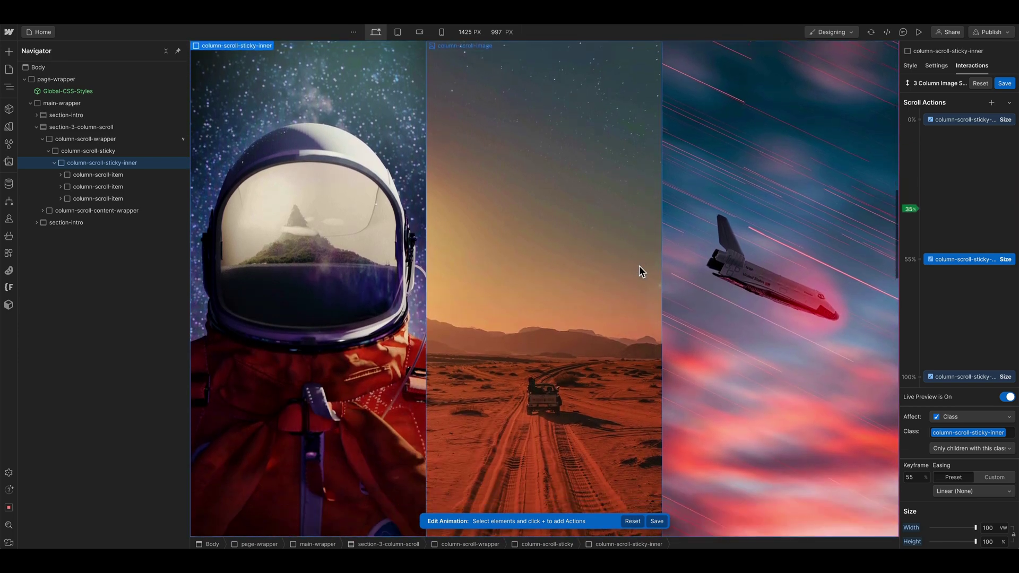
scroll(638, 266, "down", 5)
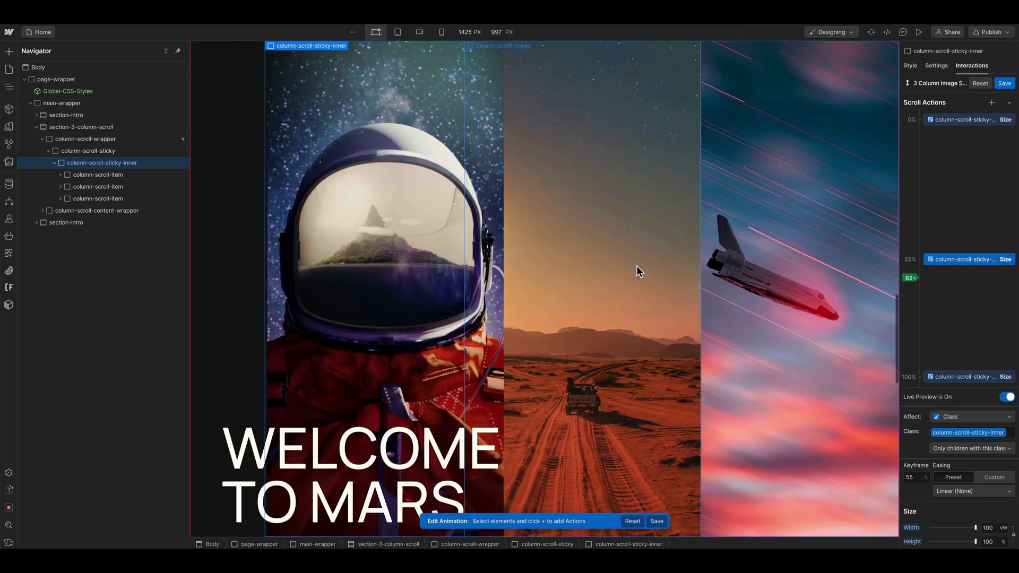
scroll(637, 267, "up", 5)
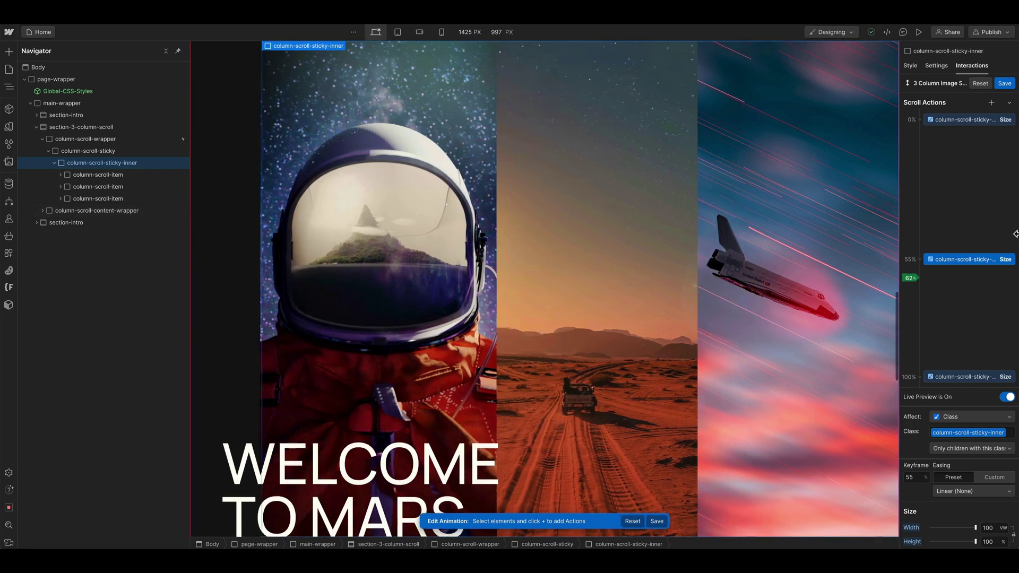
left_click_drag(968, 259, 967, 241)
Scroll through the live preview and move the final 33.33 VW Size action to the 83% keyframe
scroll(720, 333, "down", 5)
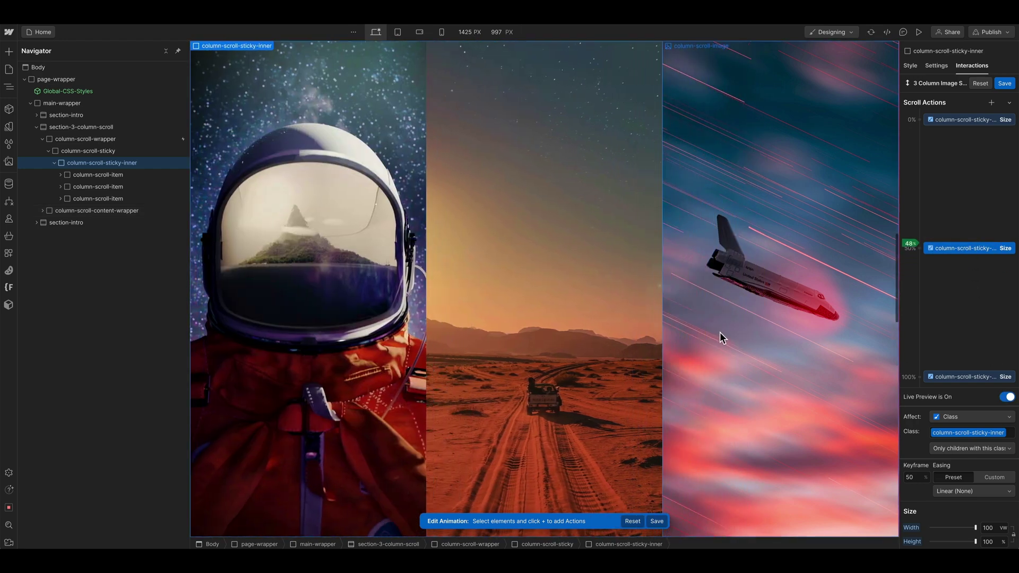
scroll(720, 331, "down", 4)
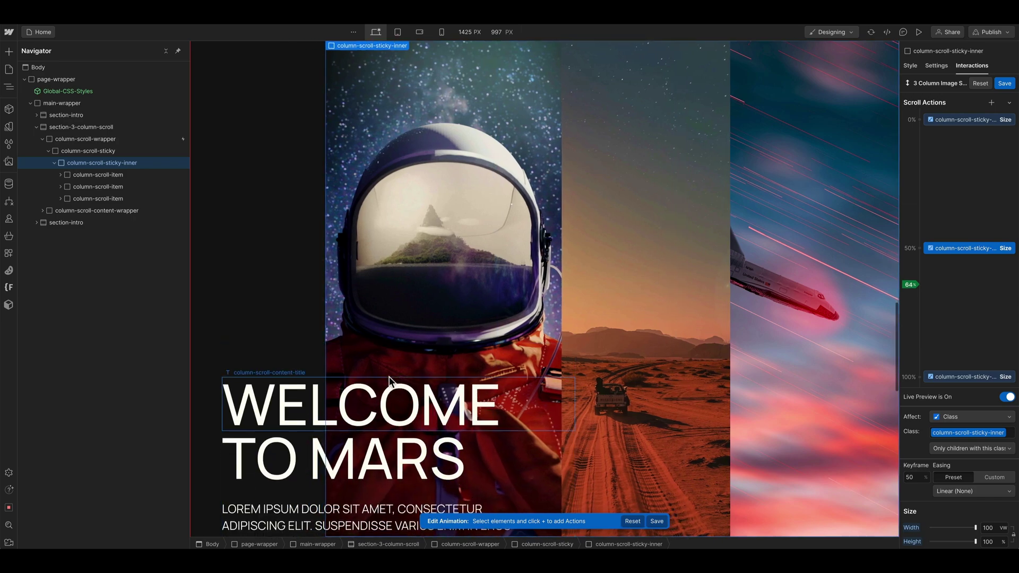
scroll(365, 380, "down", 5)
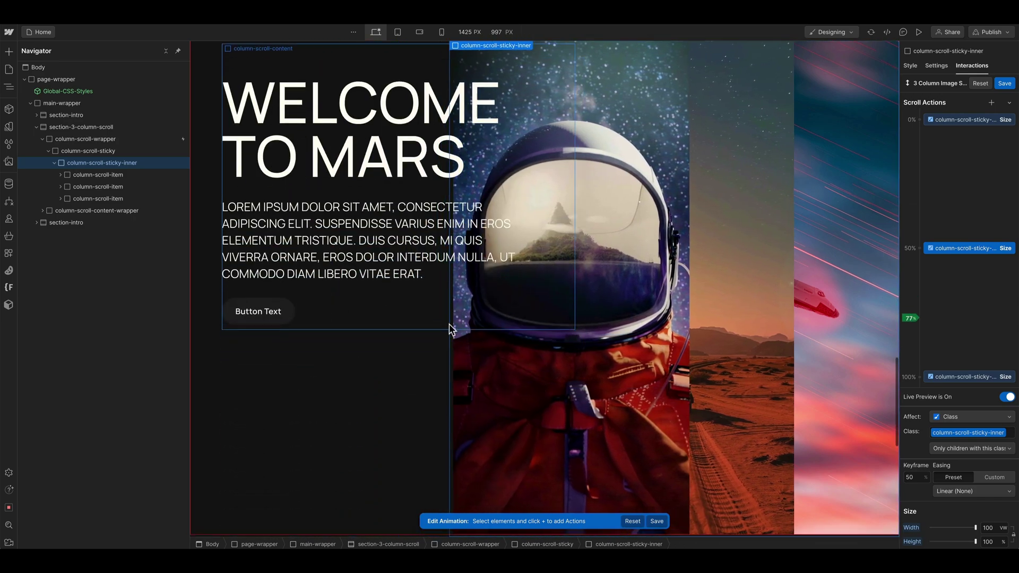
scroll(552, 342, "up", 5)
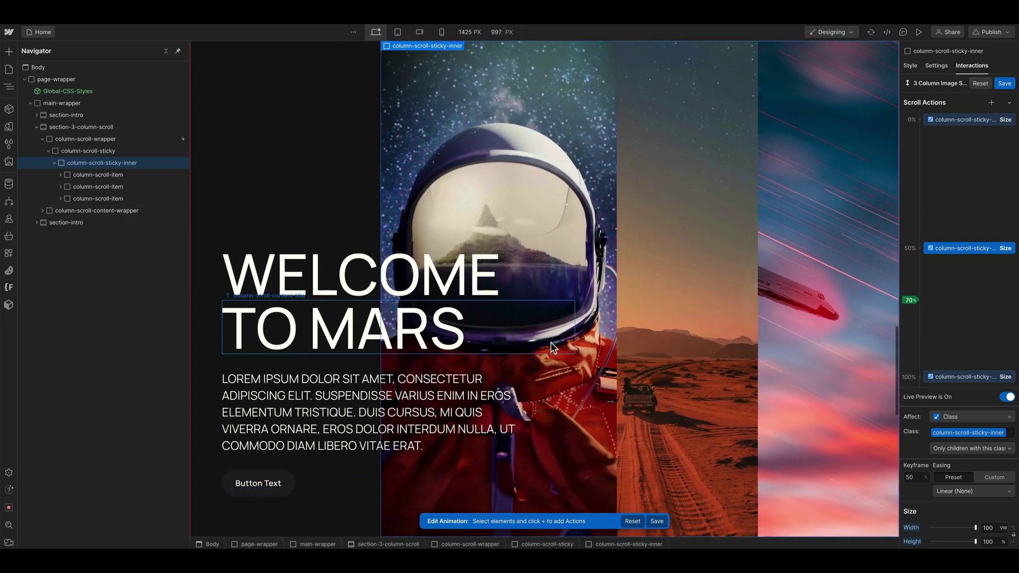
left_click(966, 378)
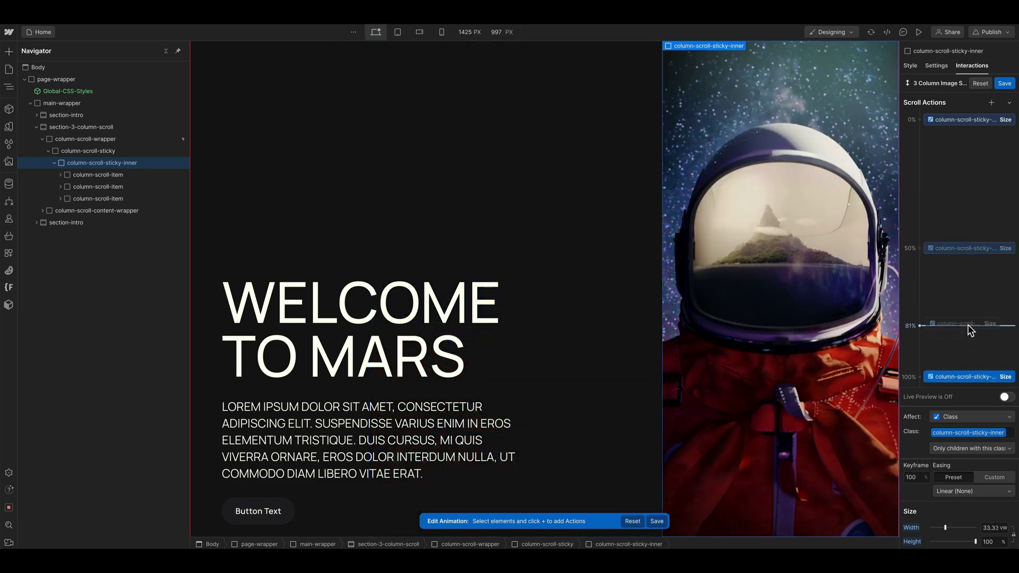
Move the final 33.33 VW Size action to the 72% keyframe and preview the animation against the title text
left_click(1005, 397)
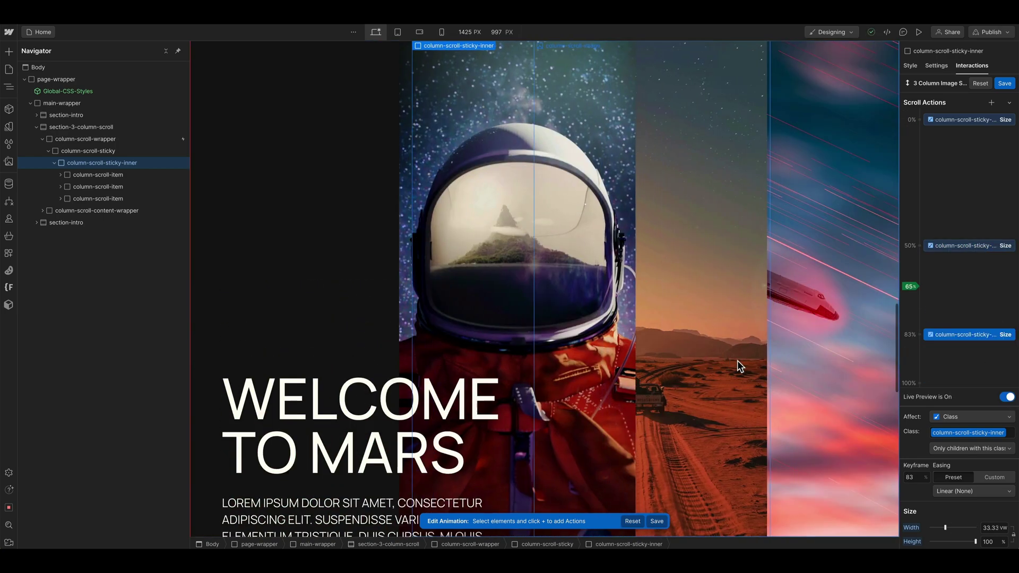
scroll(737, 361, "down", 3)
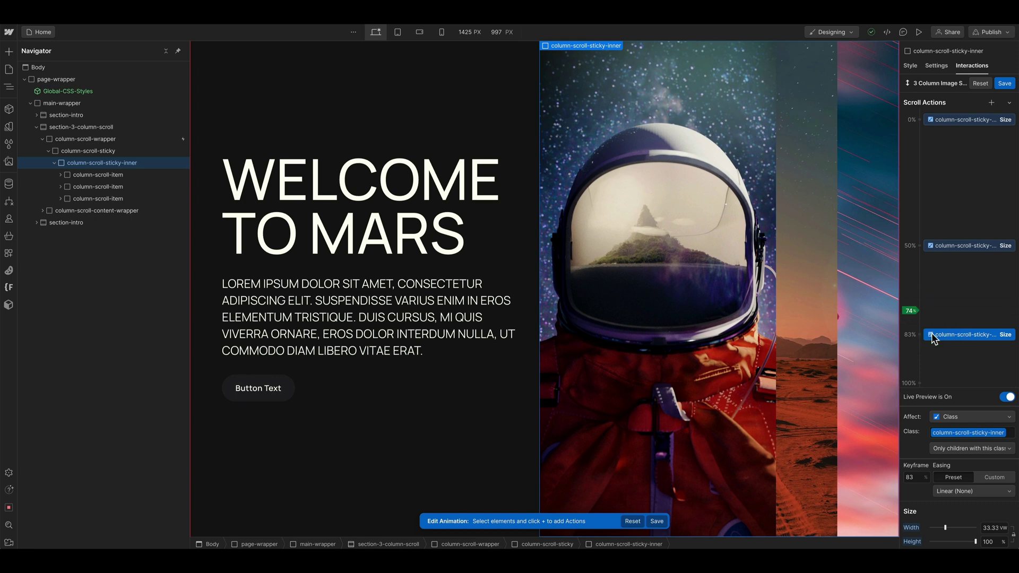
left_click_drag(934, 332, 935, 302)
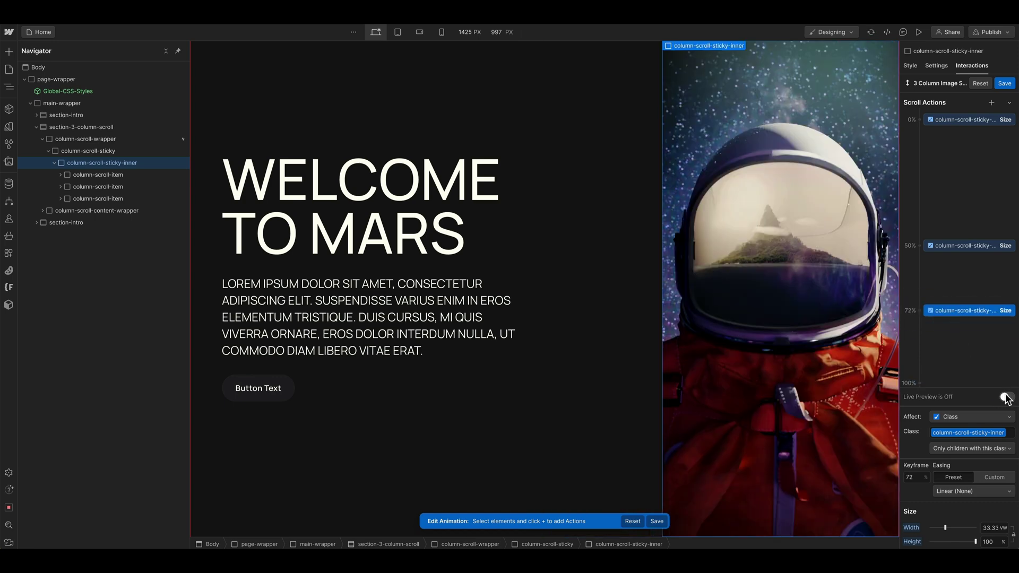
left_click(1006, 397)
scroll(682, 335, "up", 2)
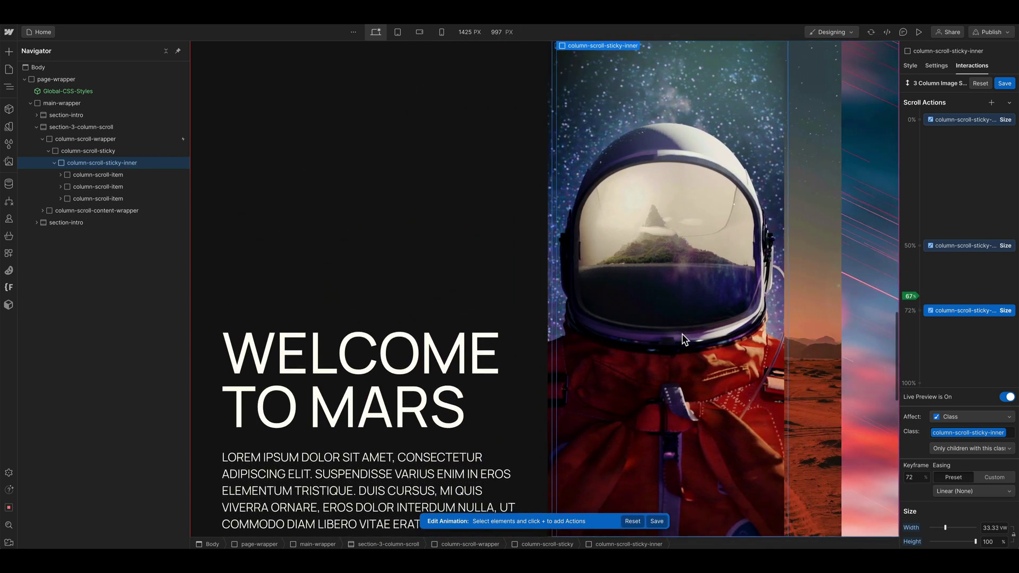
Scroll through the live preview and move the middle and final Size actions to the 46% and 73% keyframes
scroll(683, 333, "up", 2)
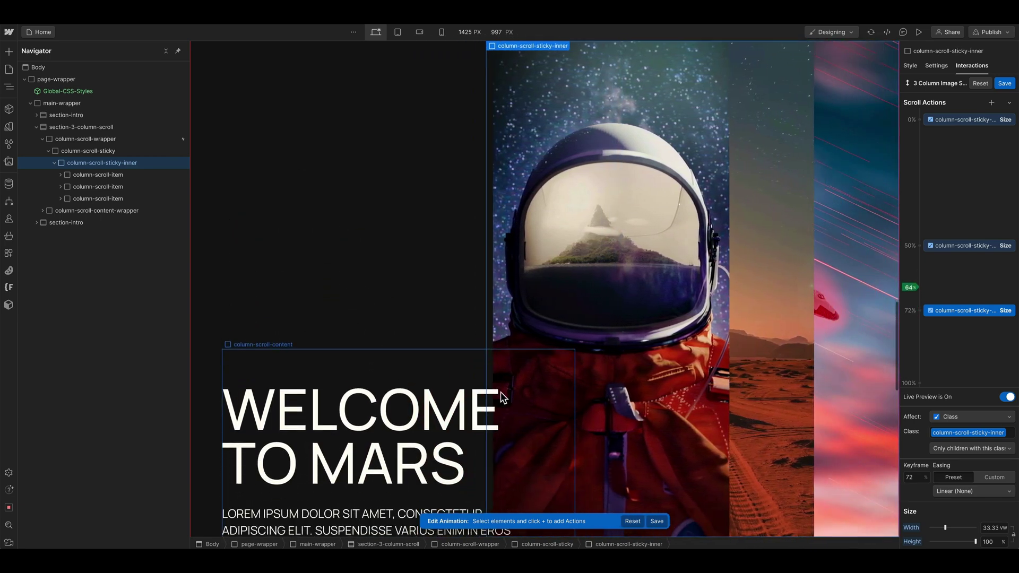
scroll(501, 397, "down", 2)
scroll(501, 397, "up", 2)
scroll(501, 397, "down", 4)
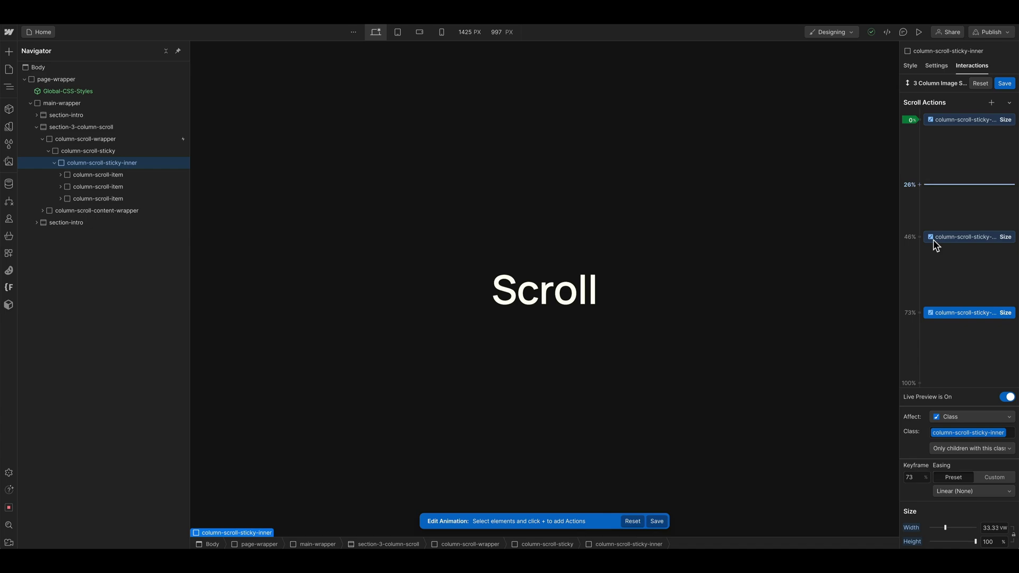
scroll(687, 258, "down", 5)
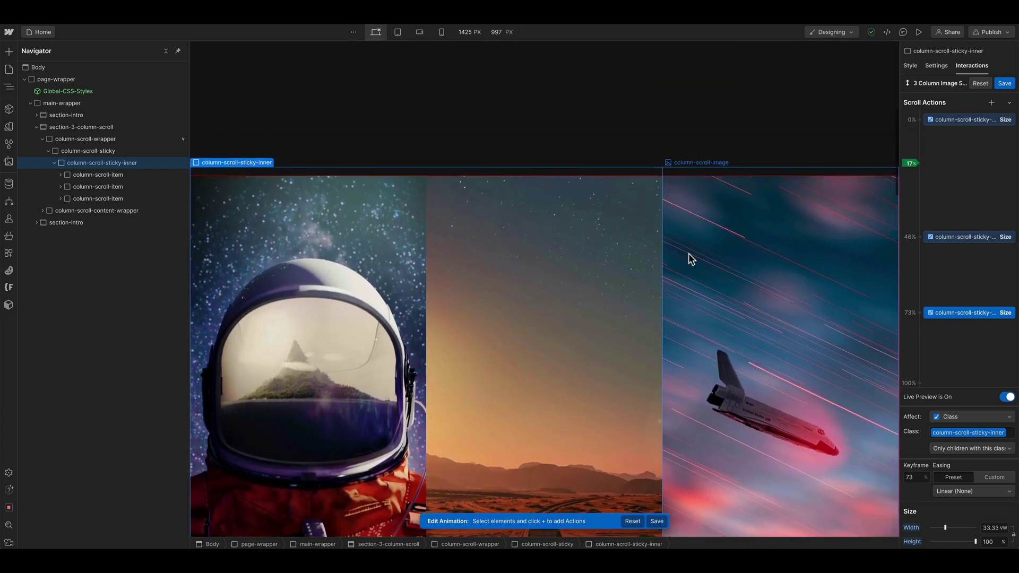
scroll(688, 253, "up", 2)
Check which combo class each of the three column-scroll-item elements carries in its style settings
left_click(939, 118)
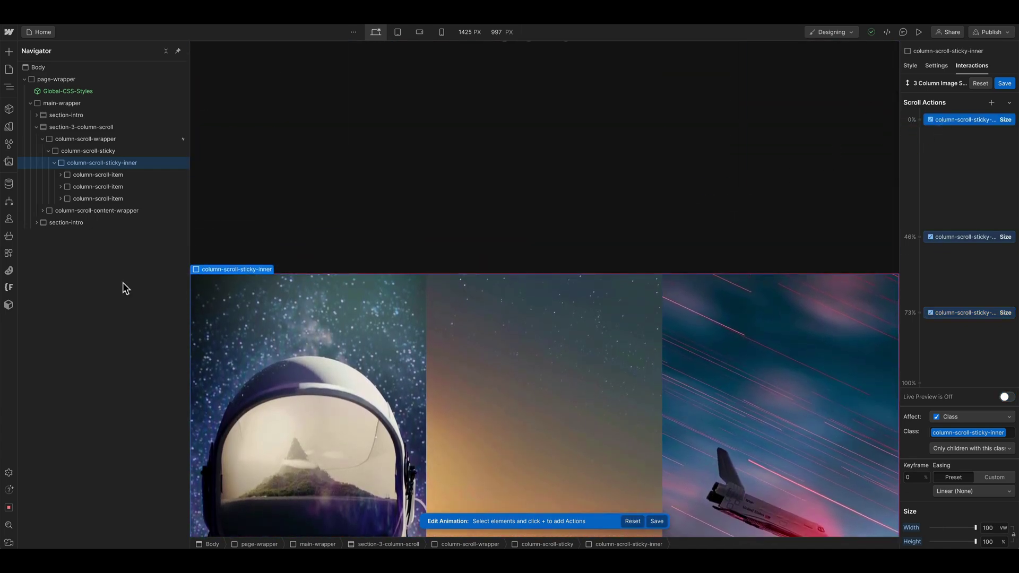
left_click(108, 178)
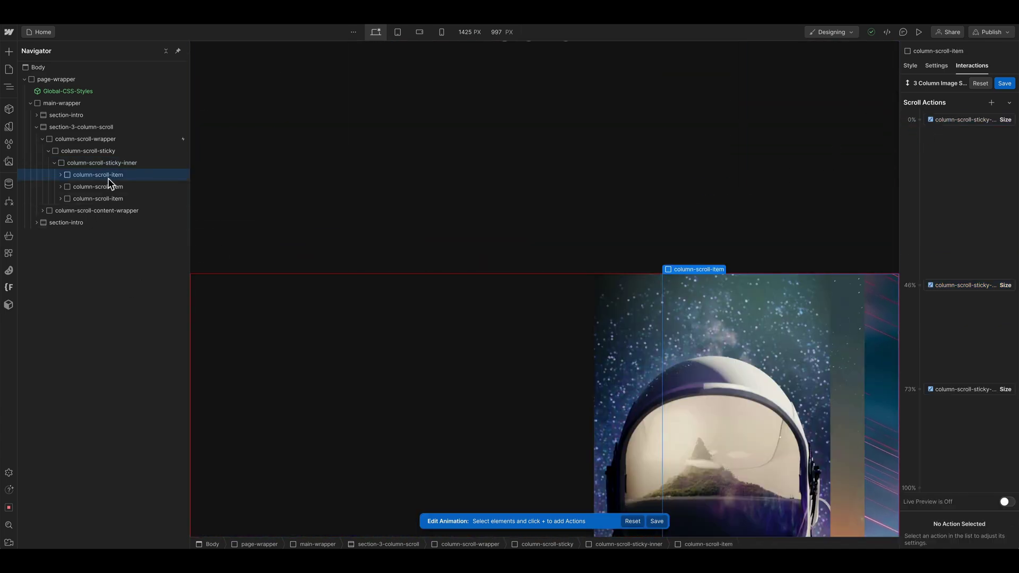
key("s")
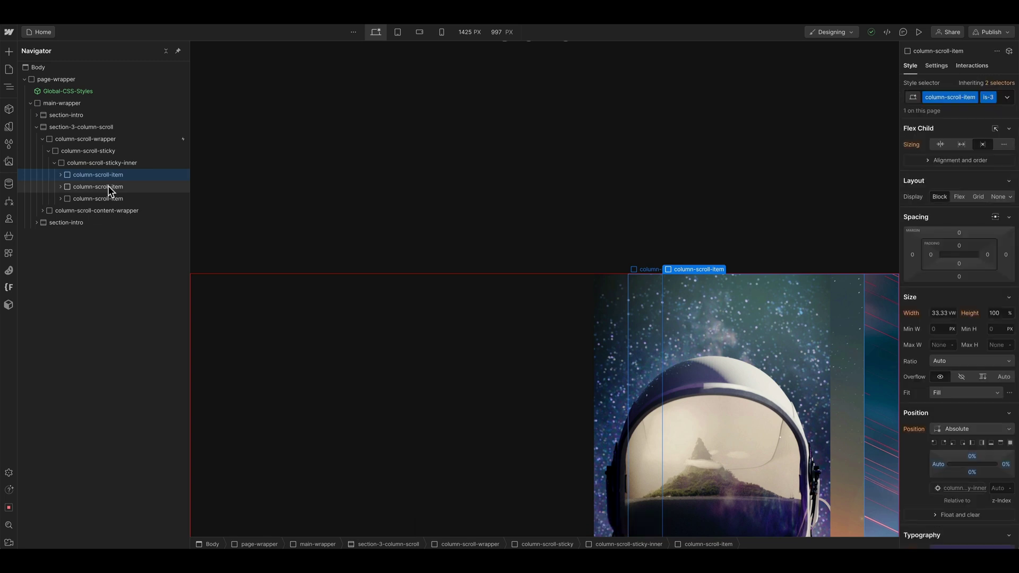
left_click(146, 187)
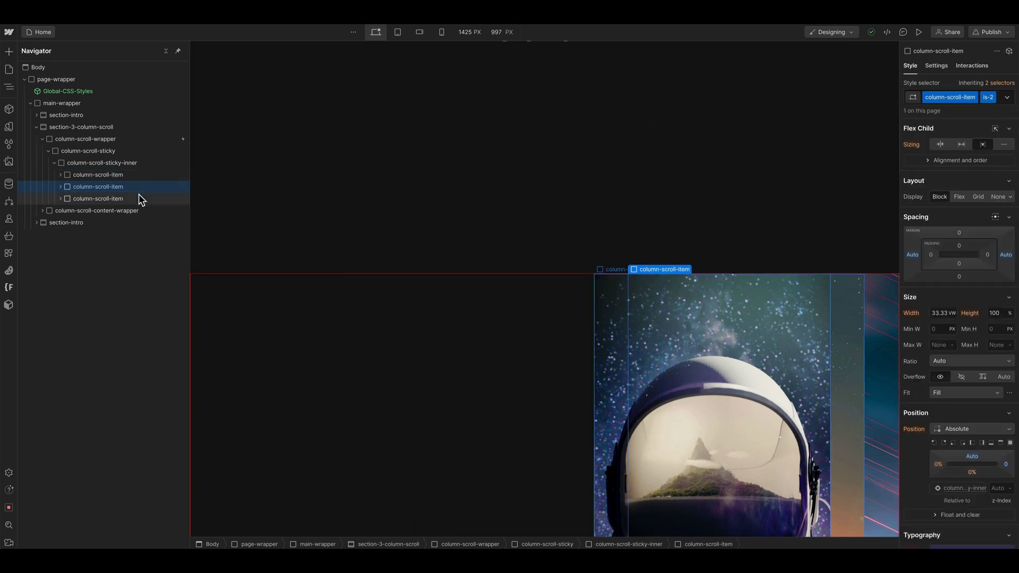
left_click(139, 198)
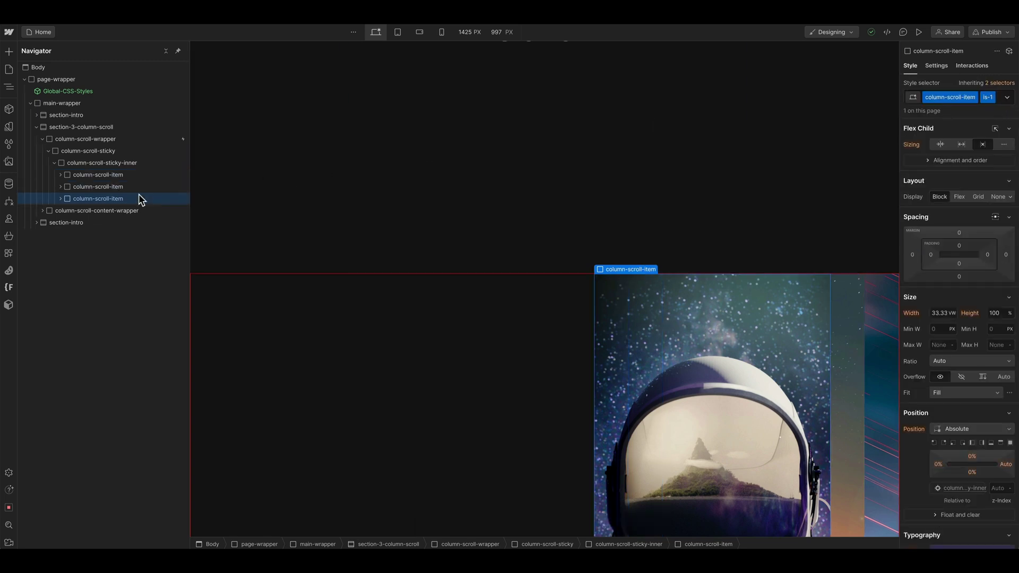
Reopen the column-scroll-wrapper's scroll animation and add a Move action at 0% for the is-1 column-scroll-item with Y set to 100%
left_click(128, 140)
left_click(978, 64)
left_click(961, 138)
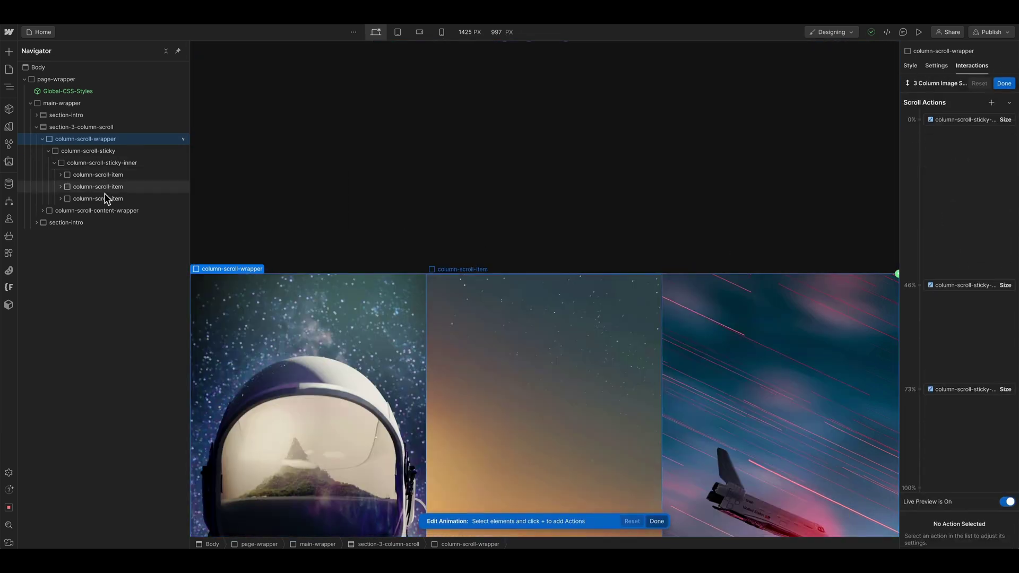
left_click(102, 199)
left_click(920, 120)
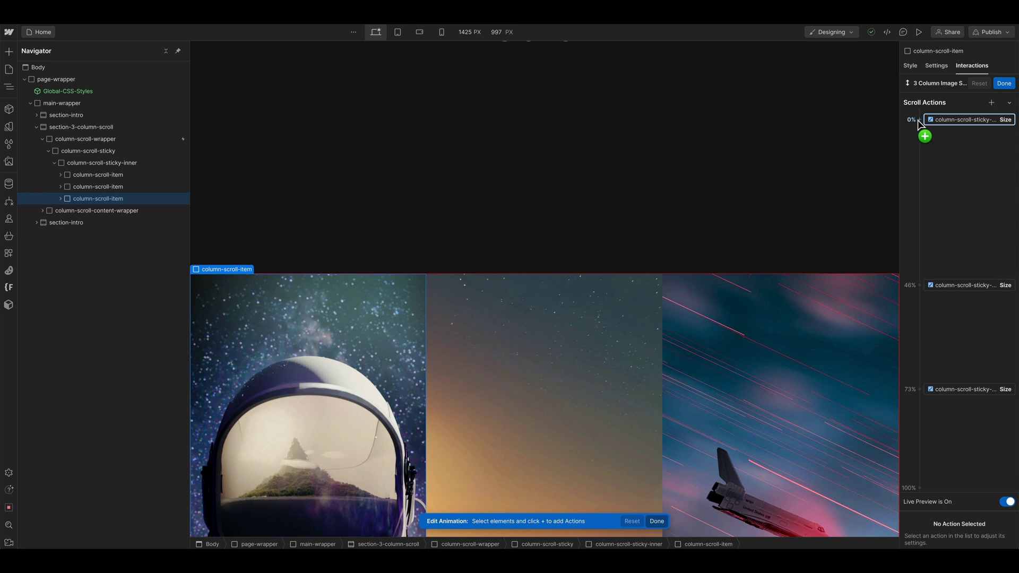
left_click(924, 173)
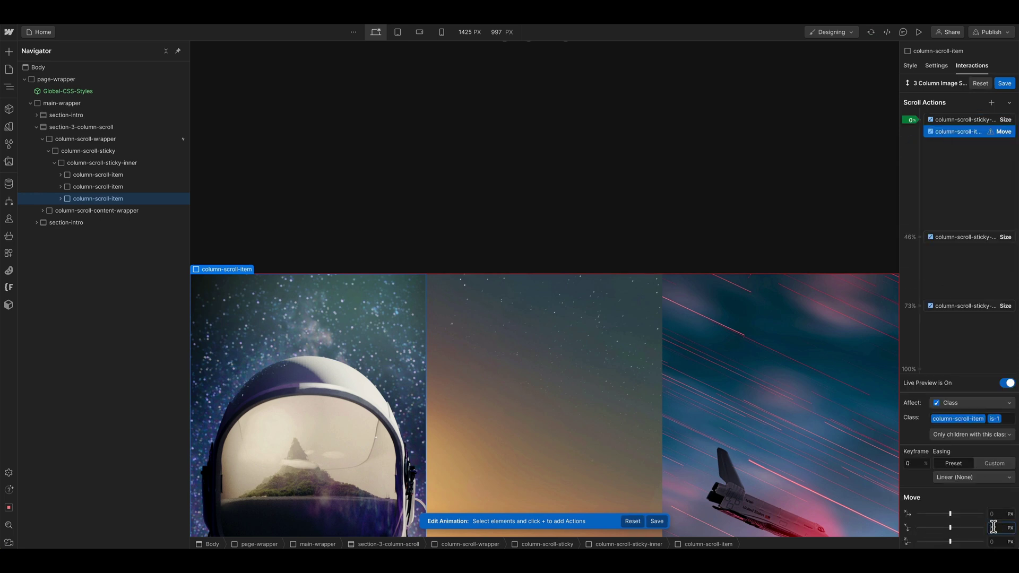
type("%")
scroll(658, 352, "down", 5)
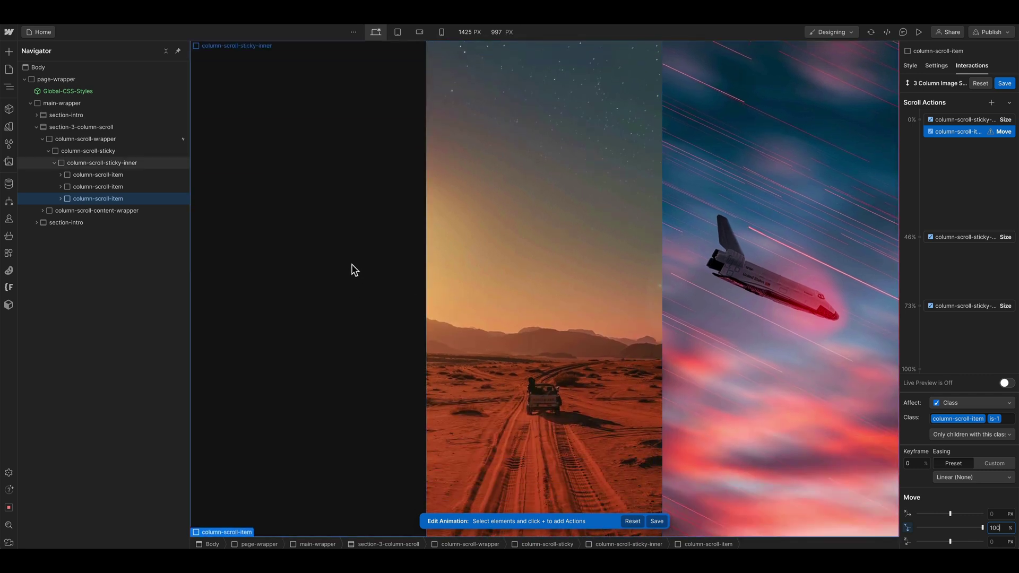
Duplicate the is-1 Move action at 0% and retarget the copy to the is-2 column-scroll-item
left_click_drag(943, 290, 953, 142)
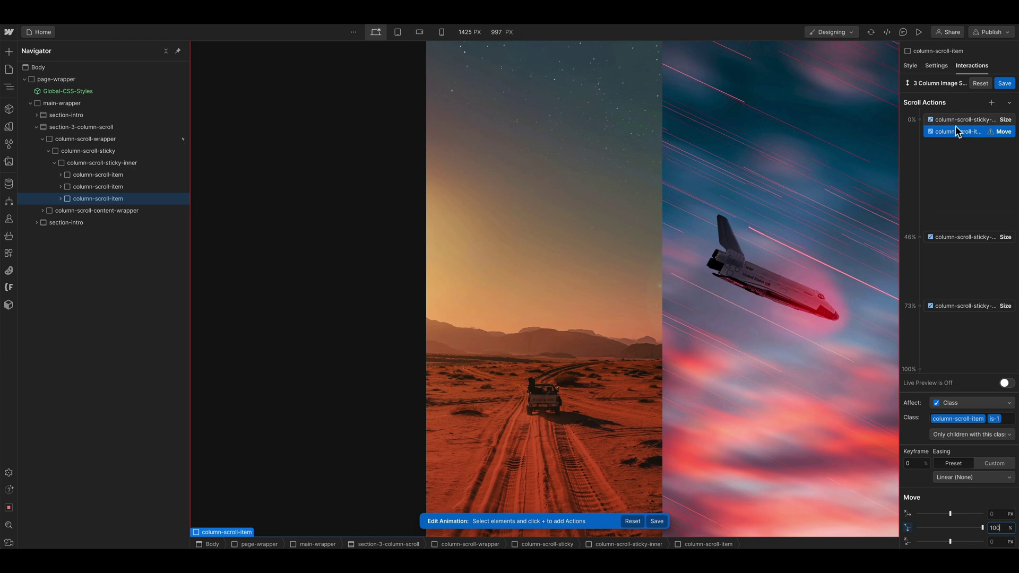
right_click(950, 144)
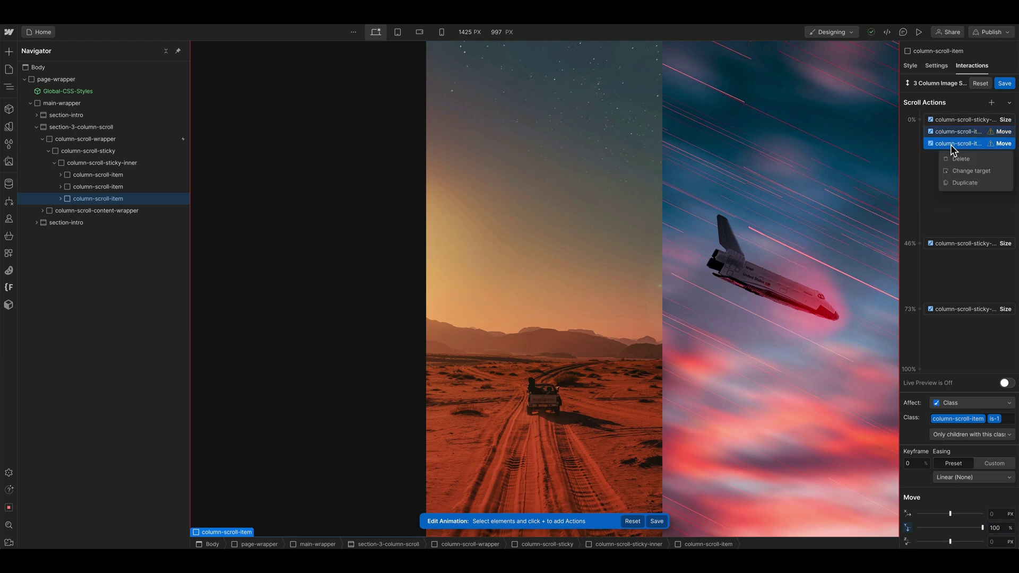
left_click(971, 170)
left_click(98, 186)
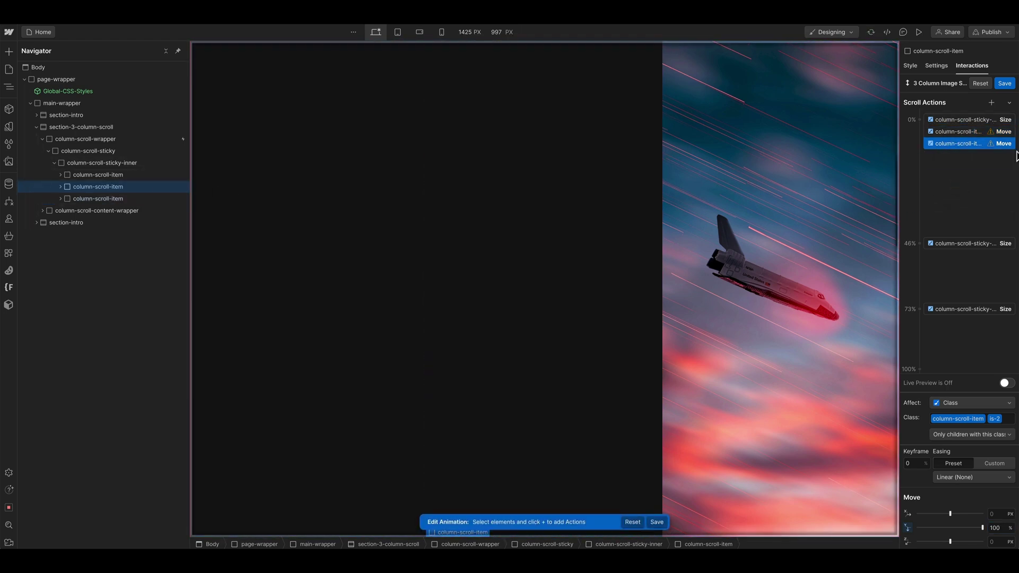
Duplicate the is-2 Move action at 0% and retarget the copy to the is-3 column-scroll-item
right_click(969, 141)
left_click(973, 182)
right_click(965, 156)
left_click(965, 181)
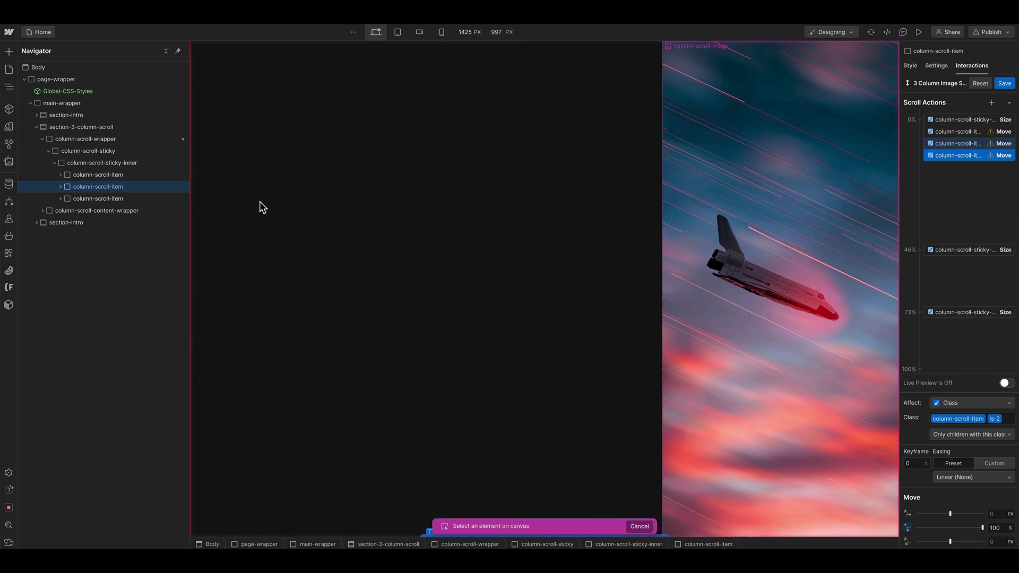
left_click(109, 176)
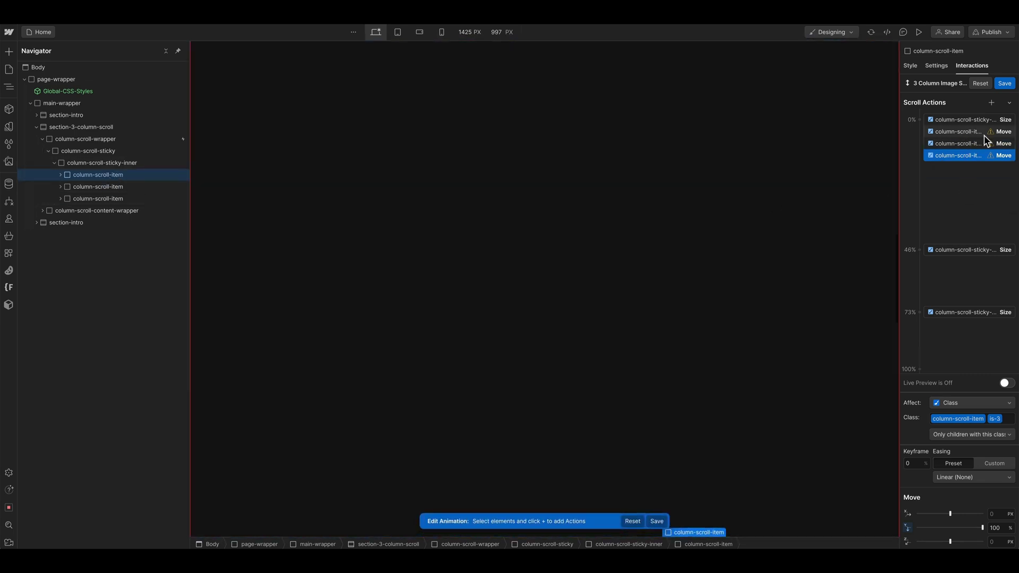
Duplicate all three column-scroll-item Move actions together and place the copies at the 45% keyframe
left_click(957, 132, "shift")
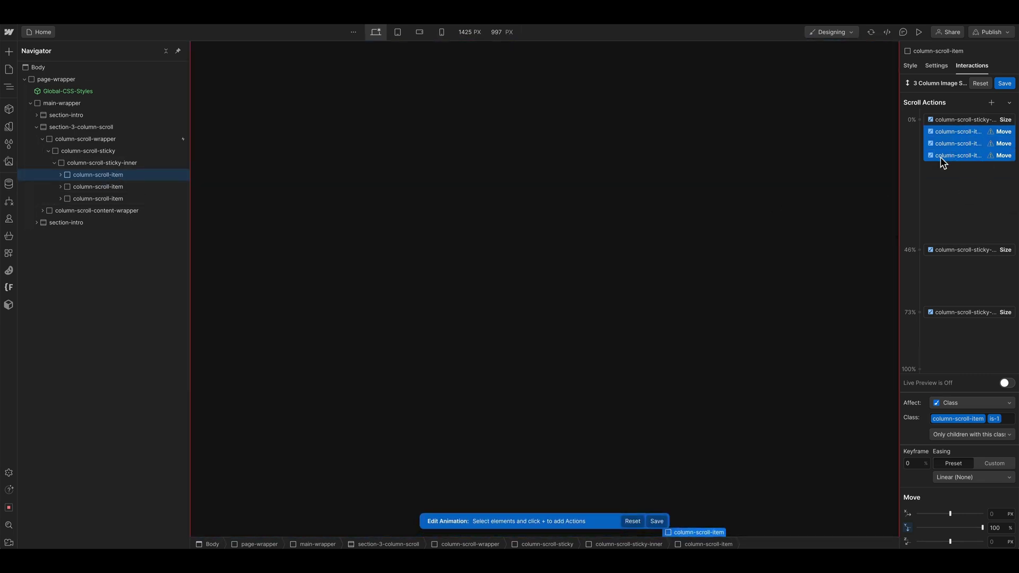
right_click(940, 157)
left_click(954, 195)
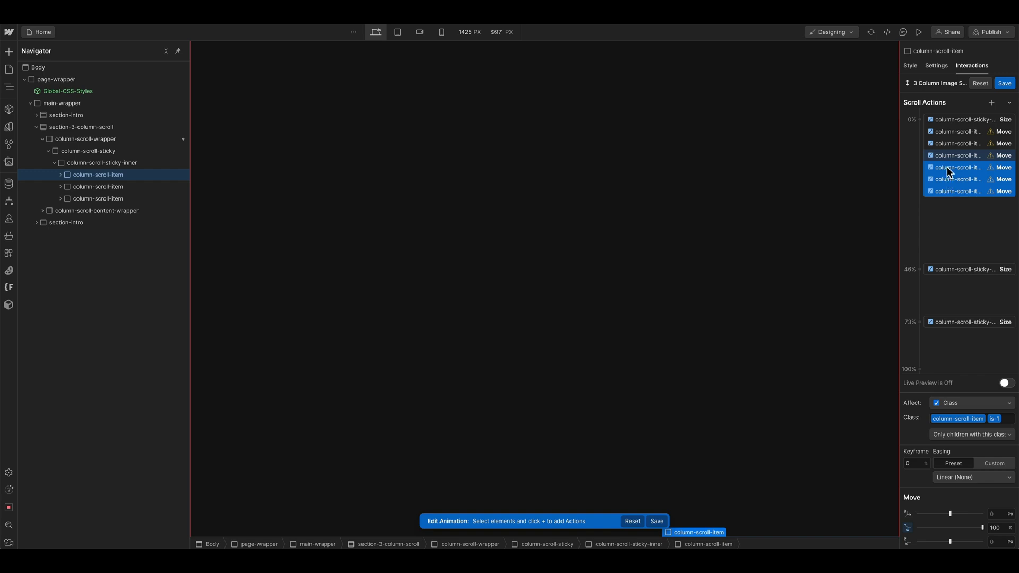
left_click_drag(947, 167, 936, 259)
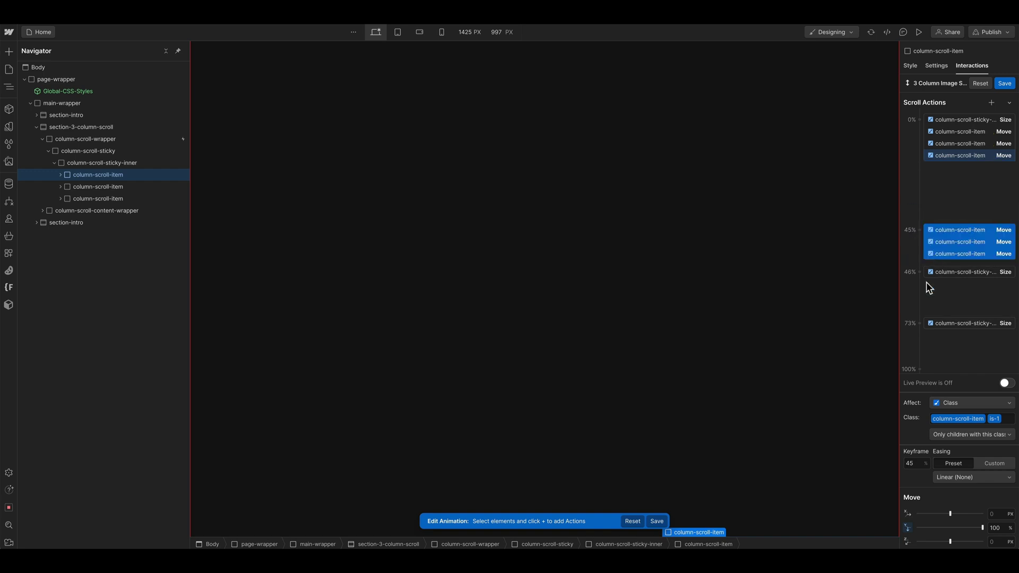
Set the Y value of the three Move actions at the 45% keyframe to 0% and turn on the live preview
left_click(959, 227)
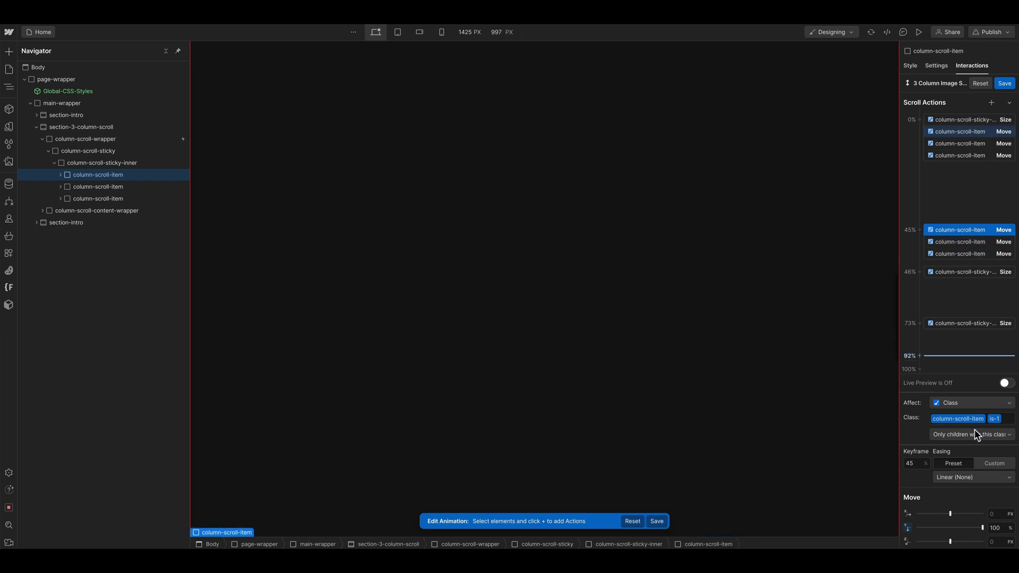
left_click(1000, 527)
type("0")
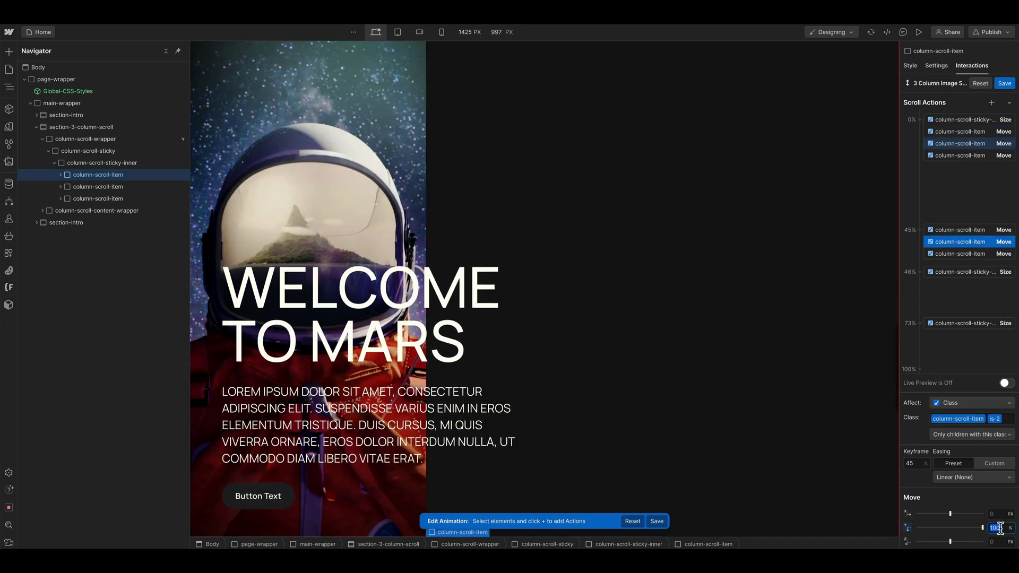
left_click(960, 242)
left_click(984, 255)
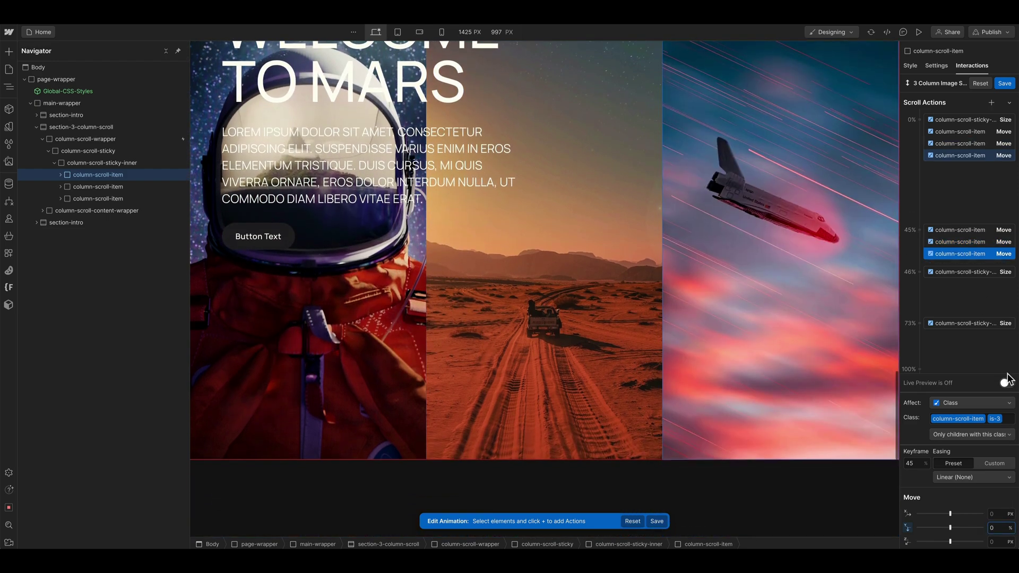
left_click(1005, 381)
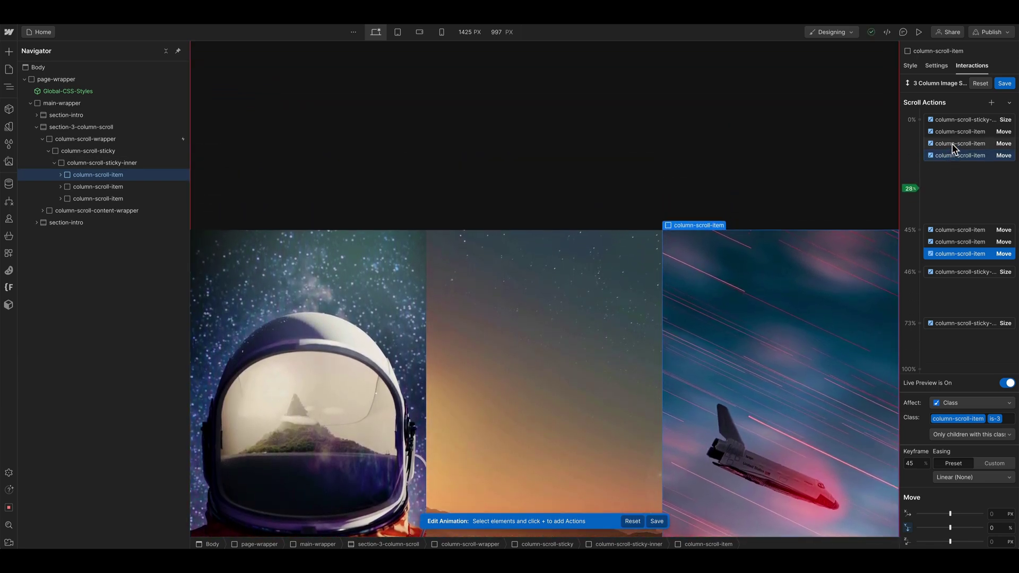
Stagger the starting Move actions by placing is-1 at 1%, is-2 at 10% and is-3 at 20%
left_click(949, 155)
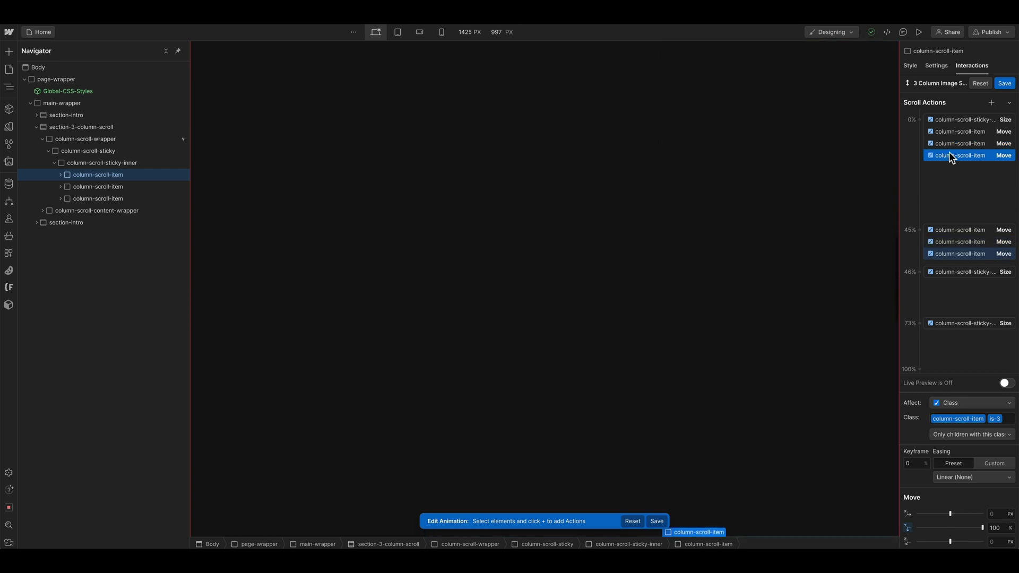
left_click(951, 132)
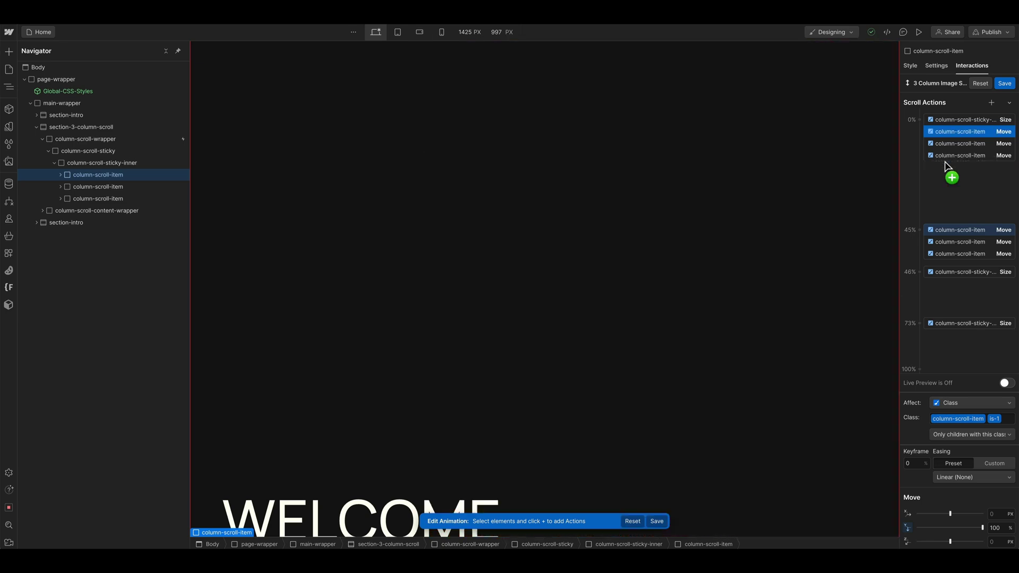
left_click_drag(944, 161, 941, 154)
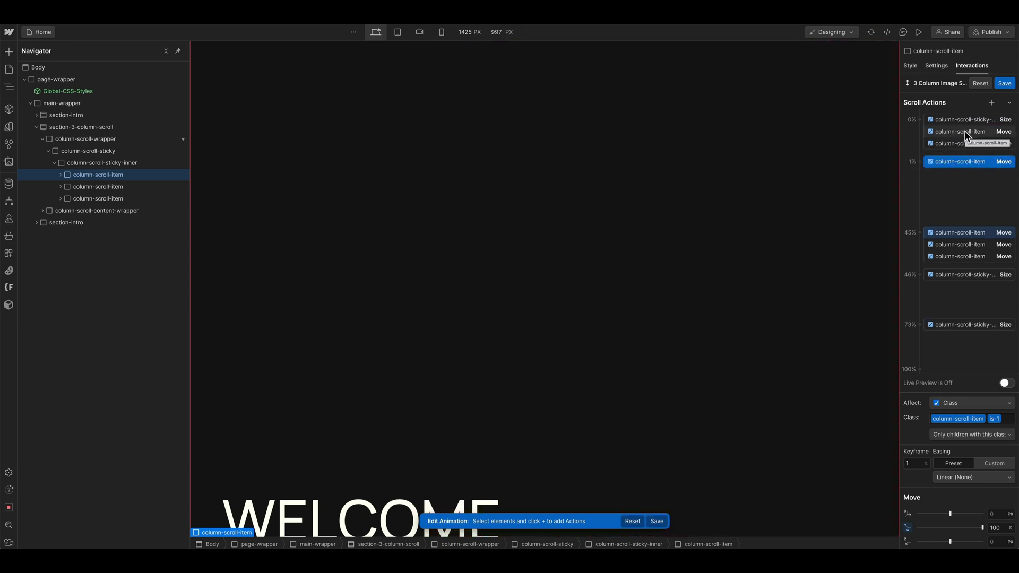
left_click_drag(964, 130, 959, 194)
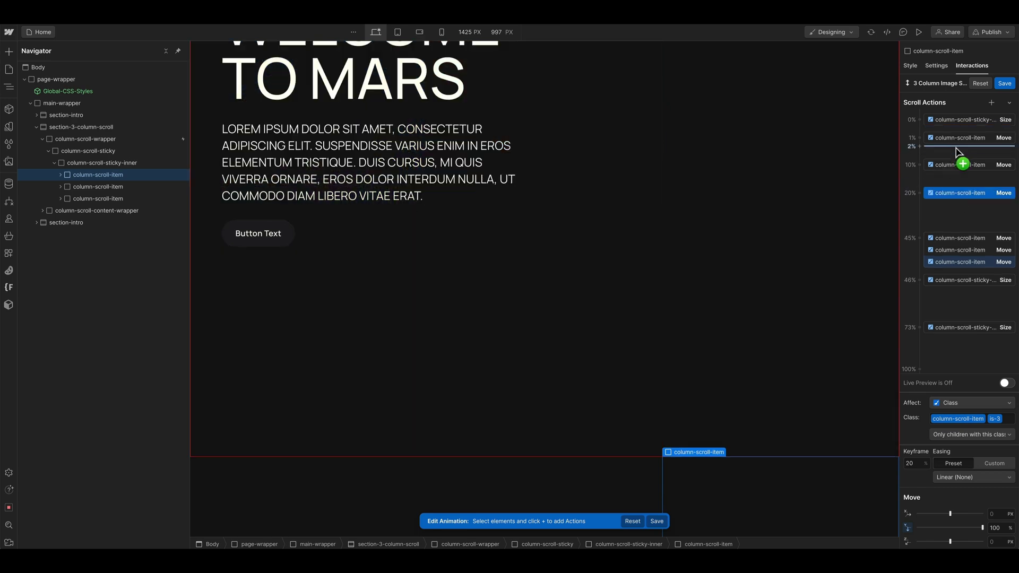
Check the staggered column entrance in live preview and by scrolling through the full page preview
left_click(1003, 383)
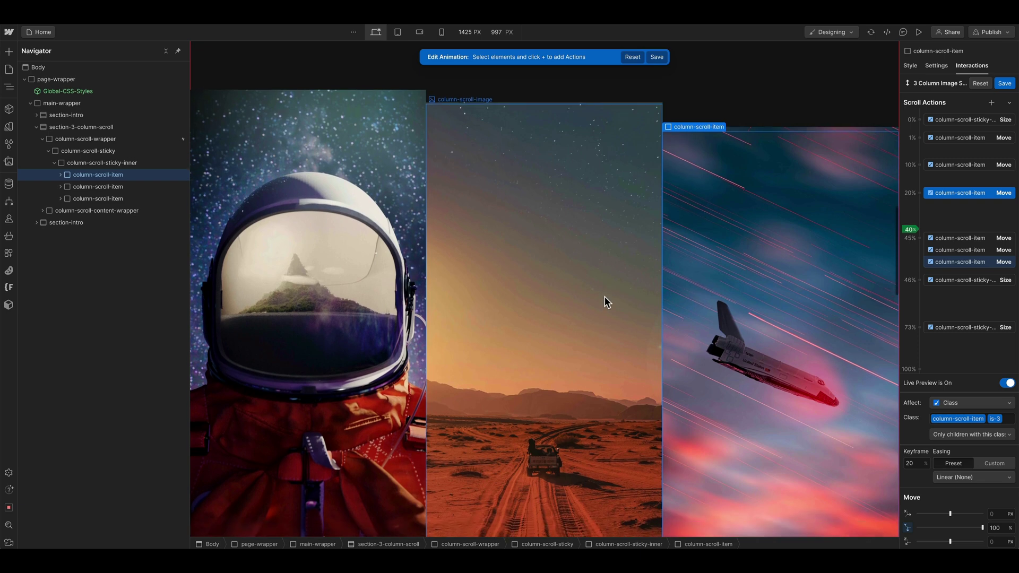
key("shift+p")
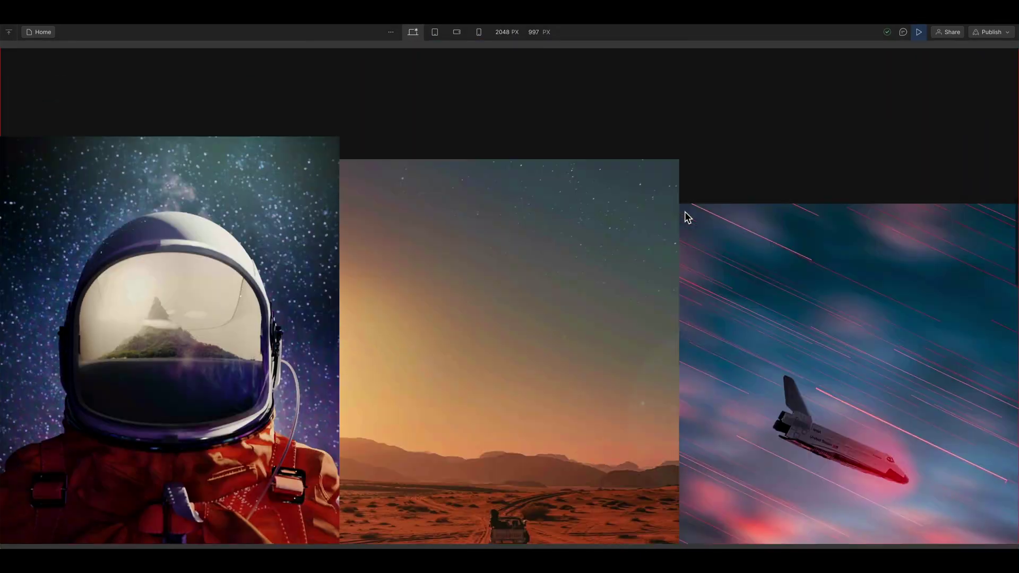
scroll(312, 260, "down", 6)
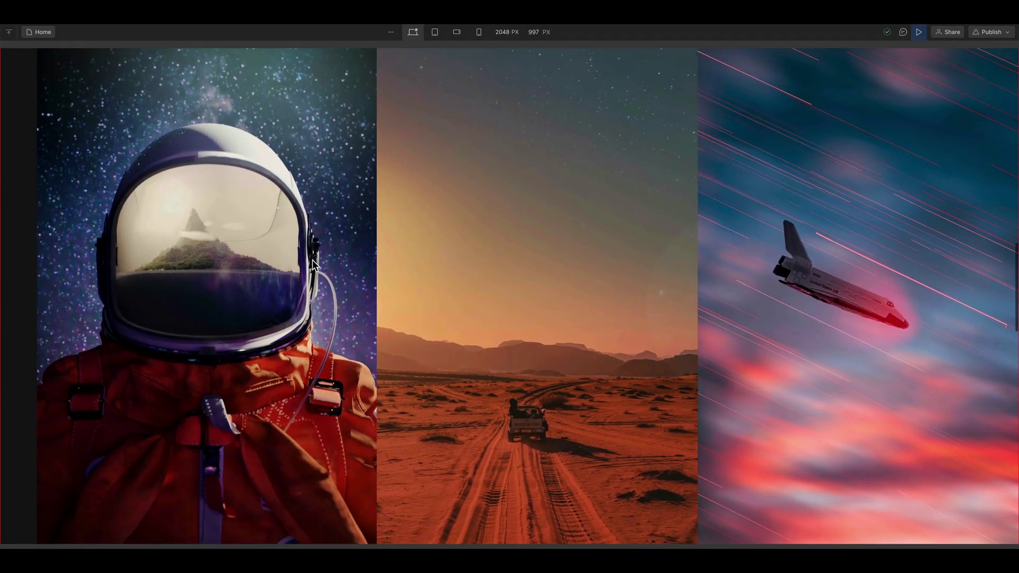
scroll(314, 260, "up", 5)
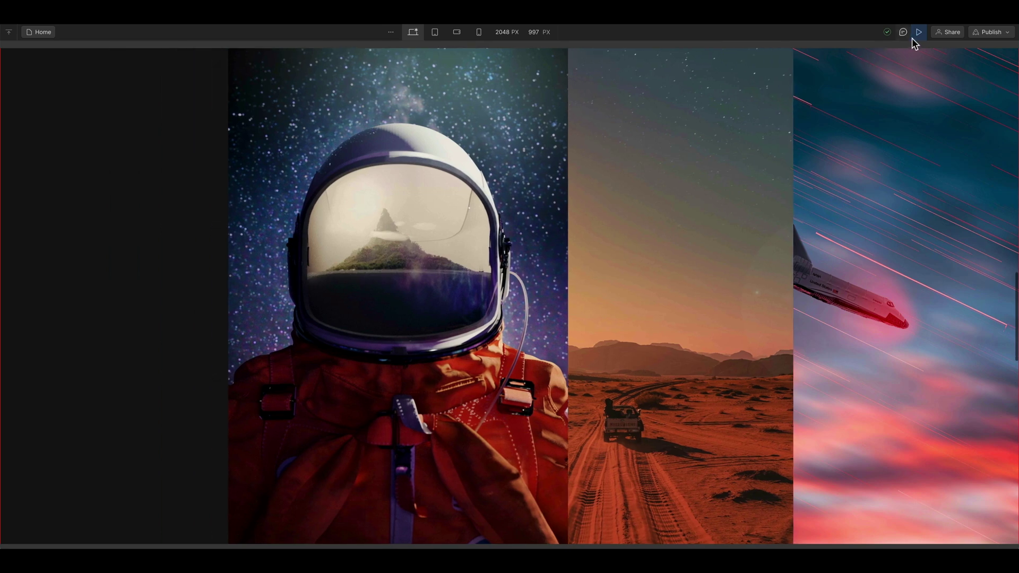
left_click(919, 32)
Reopen the scroll animation and move the middle column-scroll-sticky-inner Size action to the 45% keyframe
left_click(925, 244)
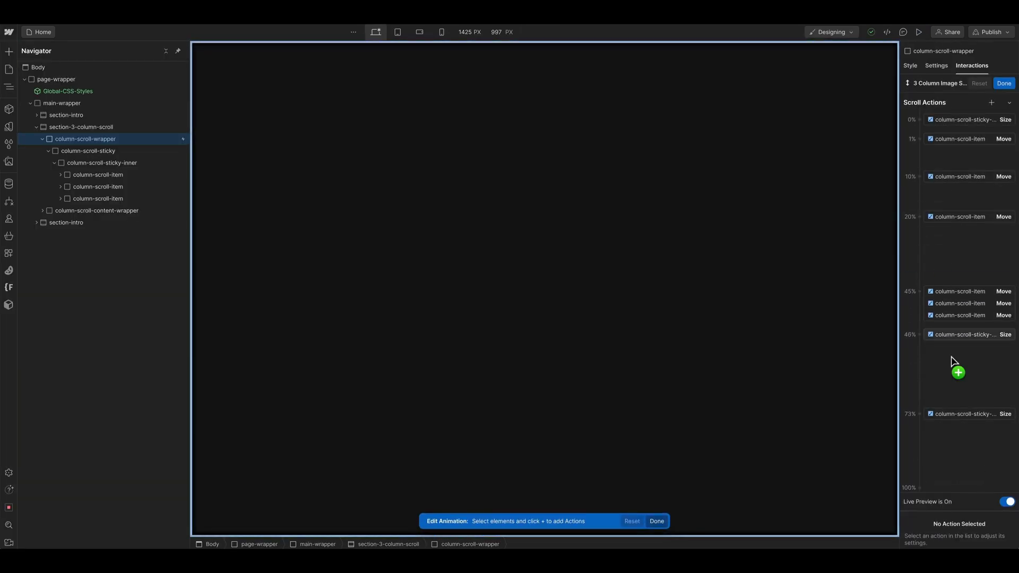
left_click(942, 335)
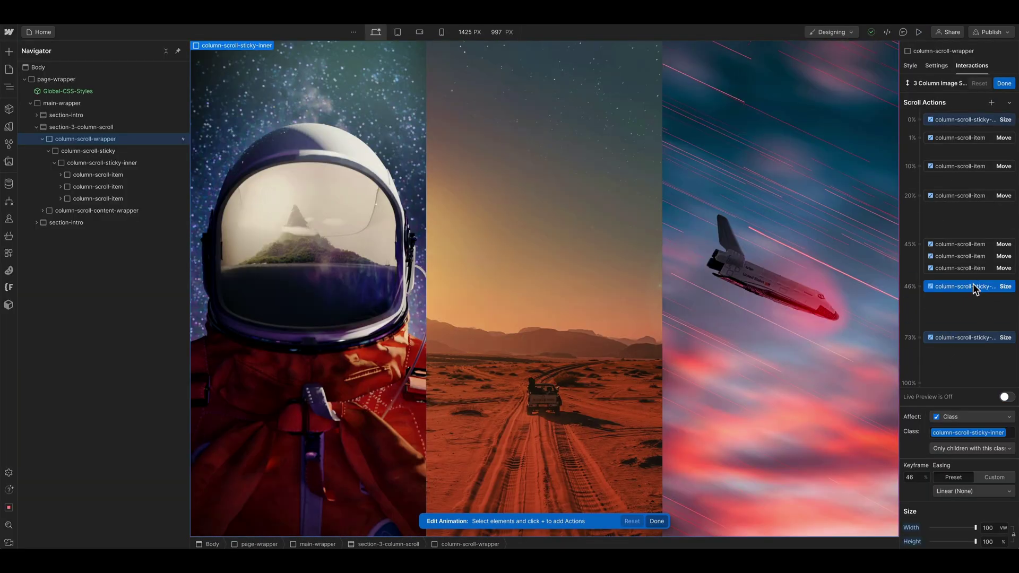
left_click_drag(938, 288, 938, 272)
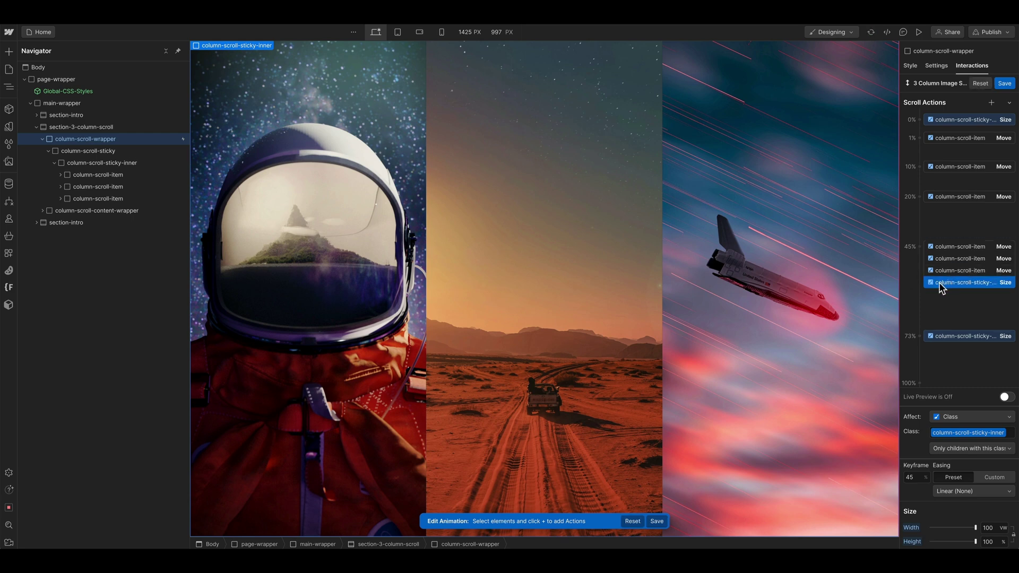
Save the scroll animation and check the column width change by scrolling through the full page preview
left_click(1003, 85)
left_click(919, 32)
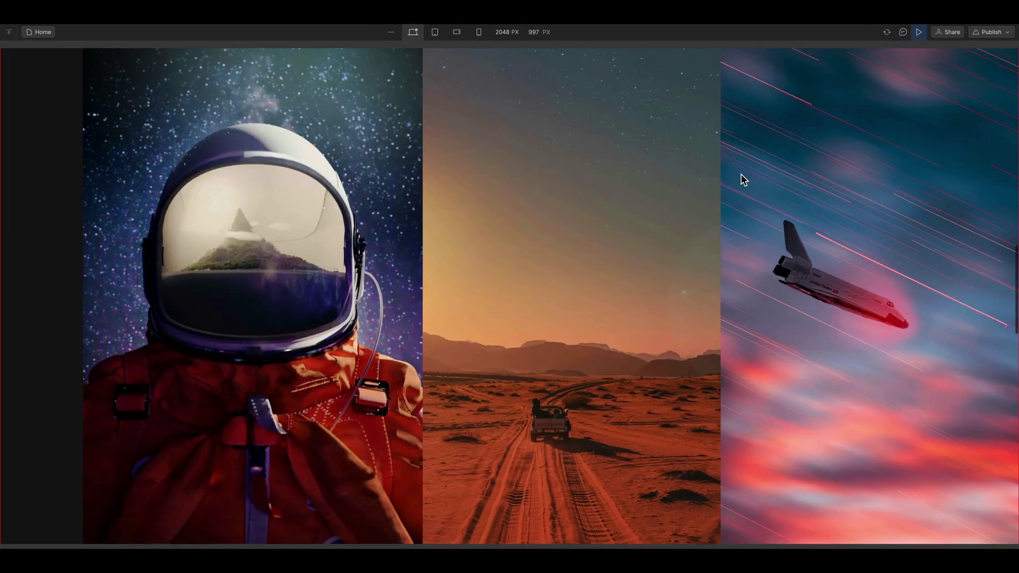
scroll(753, 217, "down", 10)
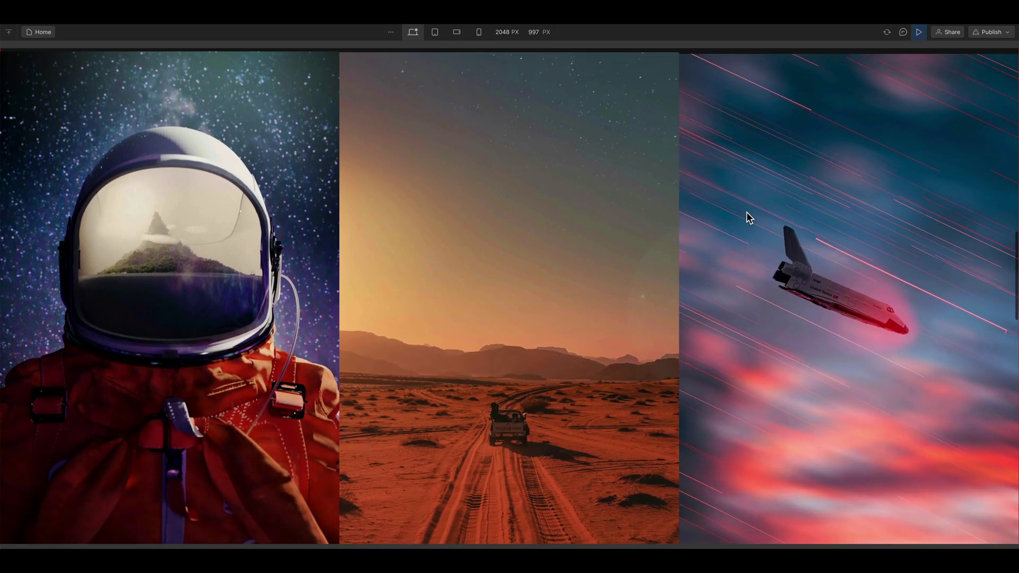
scroll(741, 216, "down", 10)
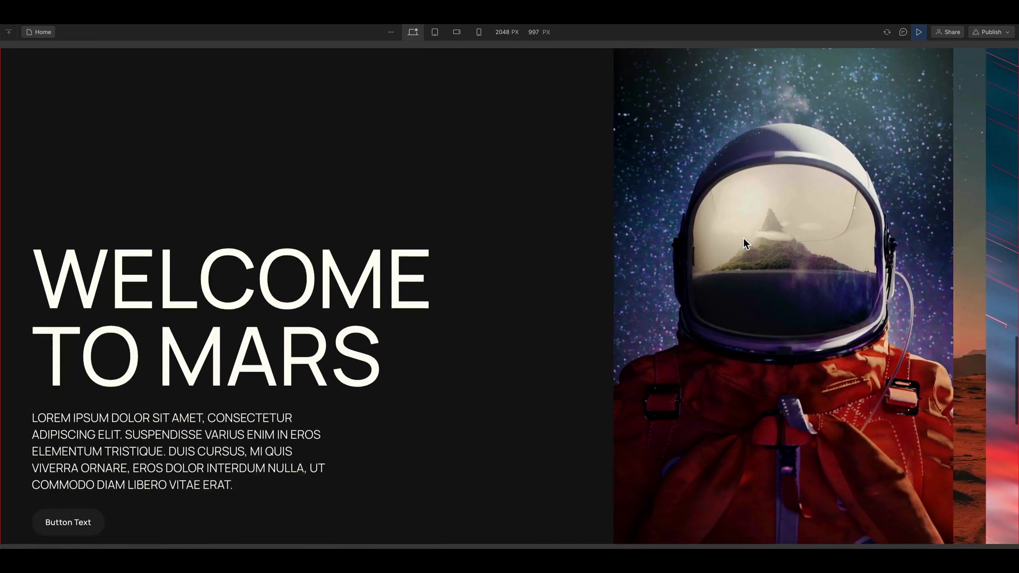
scroll(741, 249, "up", 15)
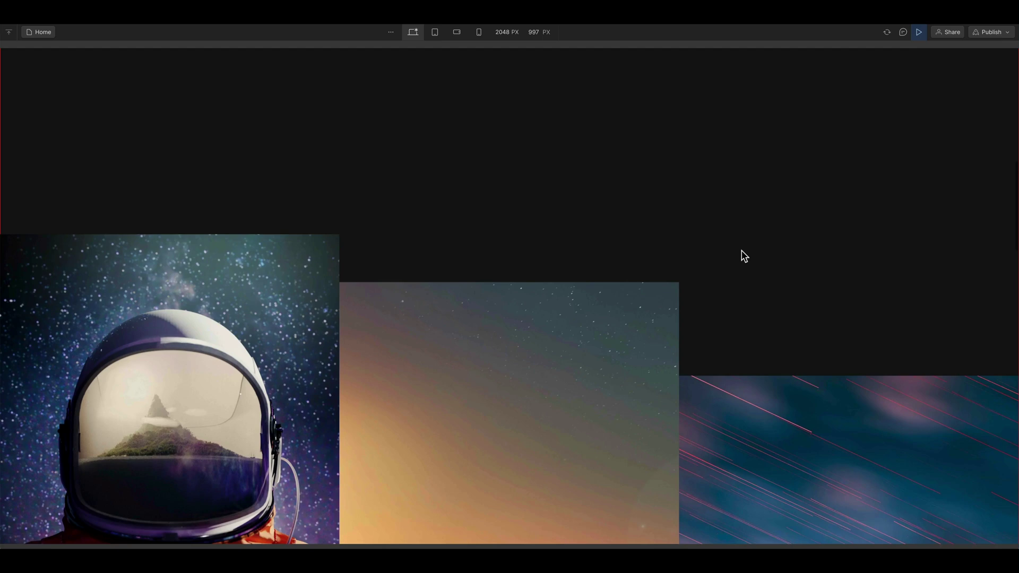
key("Escape")
Add a Move action at 74% for the first column-scroll-content-title (class is-1) with its Y value set to 100%
left_click(99, 258)
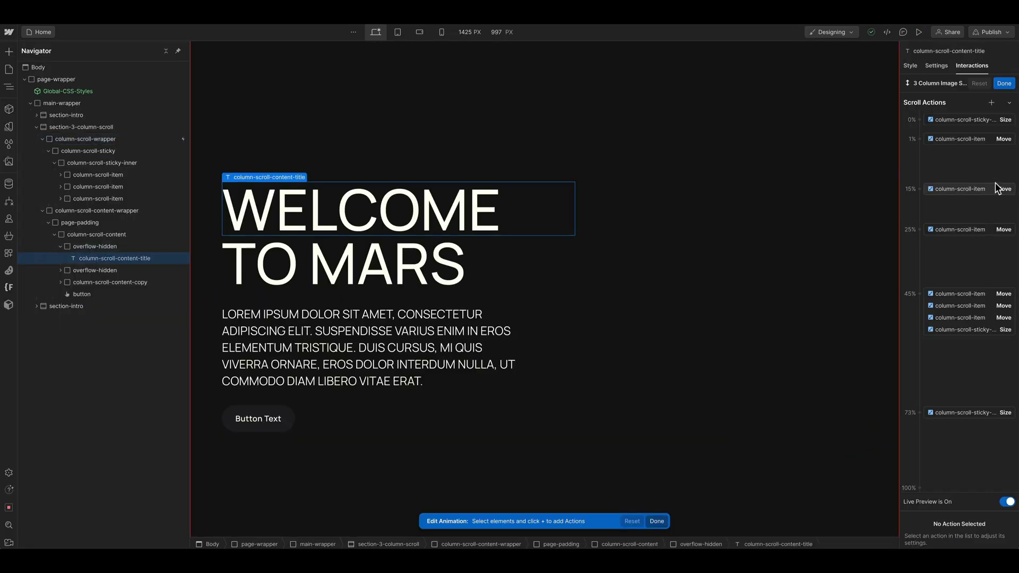
left_click(922, 421)
left_click(945, 260)
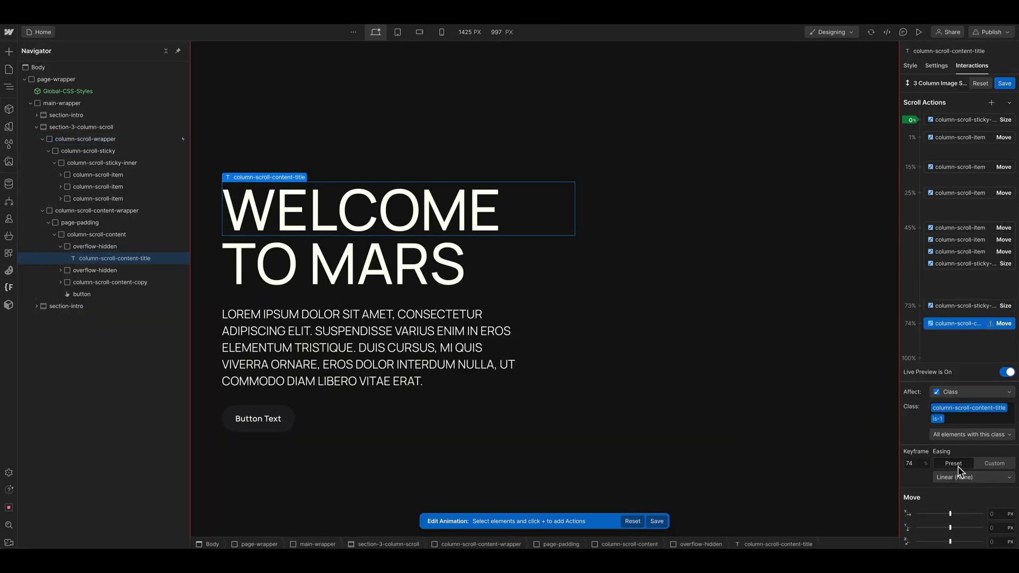
left_click(1001, 528)
type("100%")
key("Return")
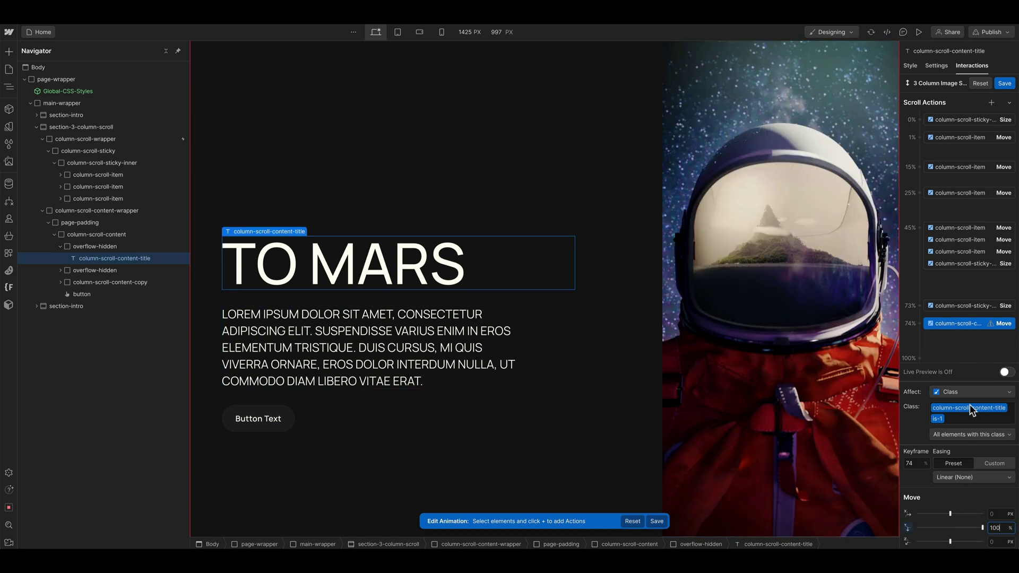
Duplicate the title's Move action at 74% and retarget the copy to the second column-scroll-content-title
right_click(956, 326)
left_click(958, 361)
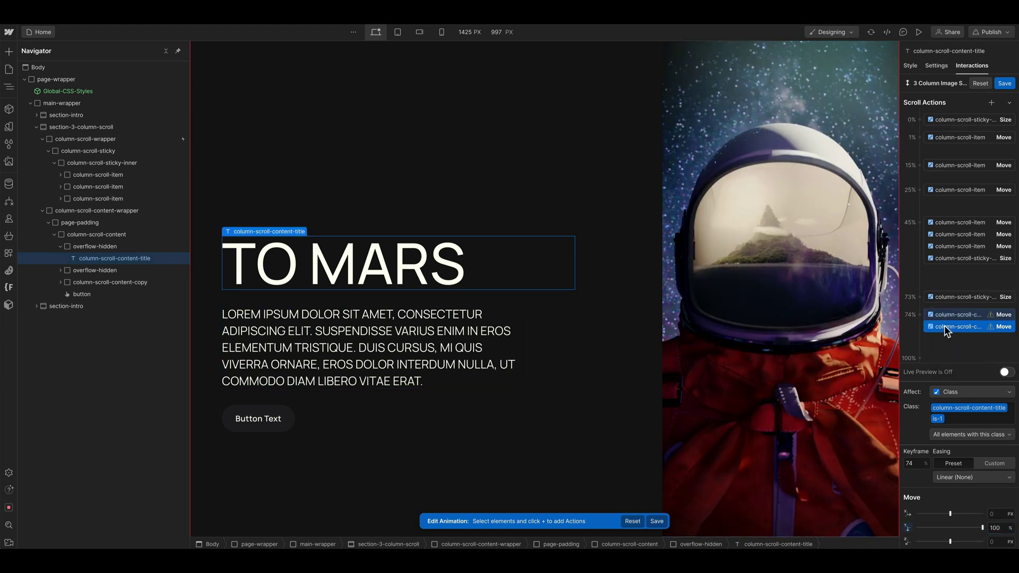
right_click(944, 325)
left_click(958, 351)
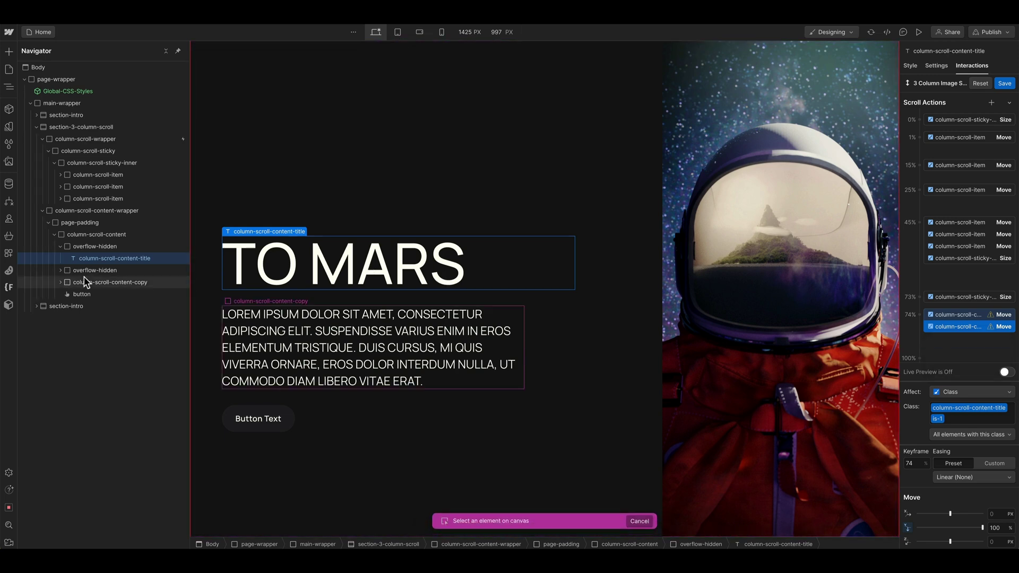
left_click(60, 271)
left_click(85, 282)
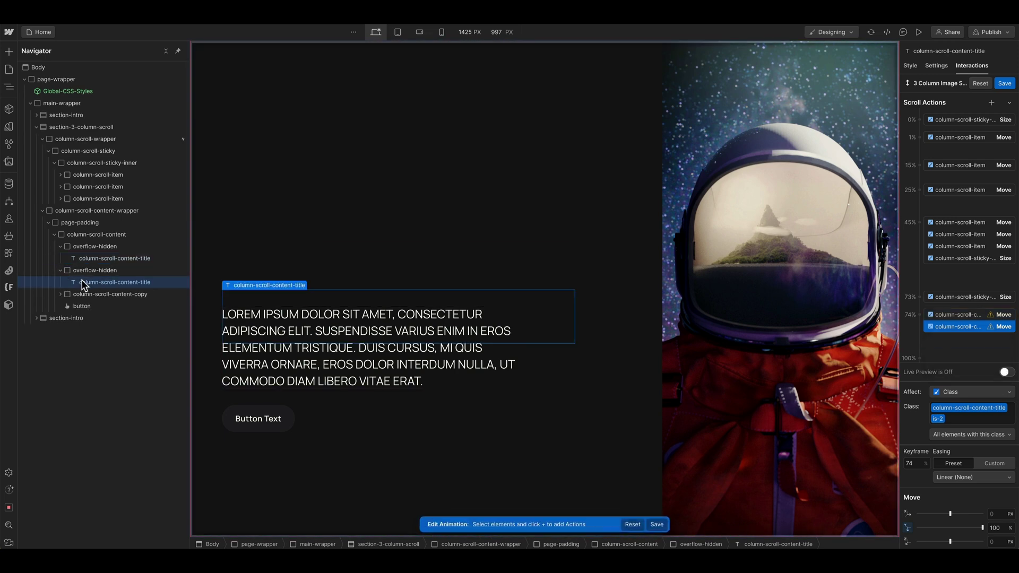
Duplicate both title Move actions and place the copies at the 83% keyframe
left_click(955, 317, "shift")
right_click(955, 318)
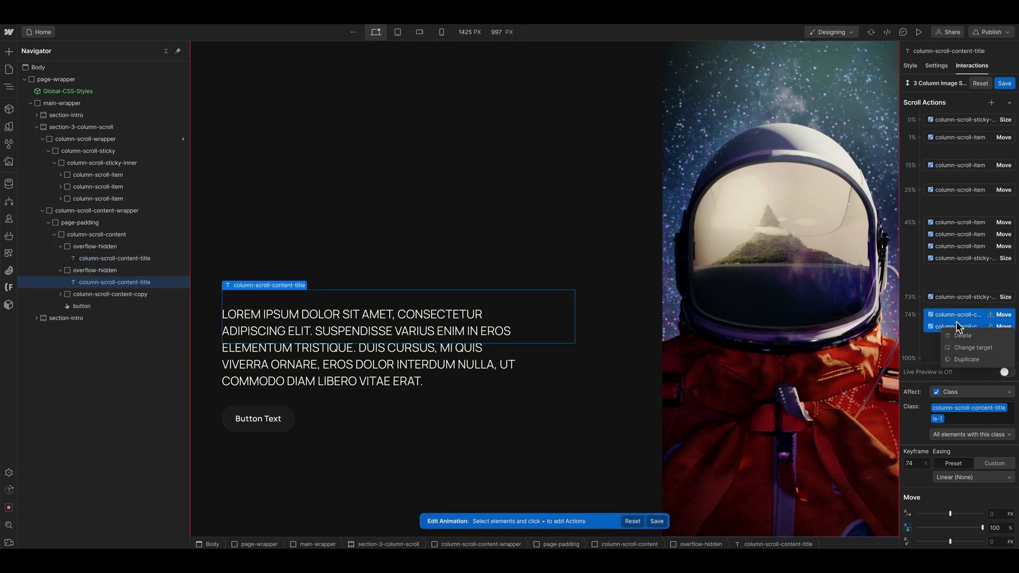
left_click(957, 358)
left_click_drag(955, 333, 946, 342)
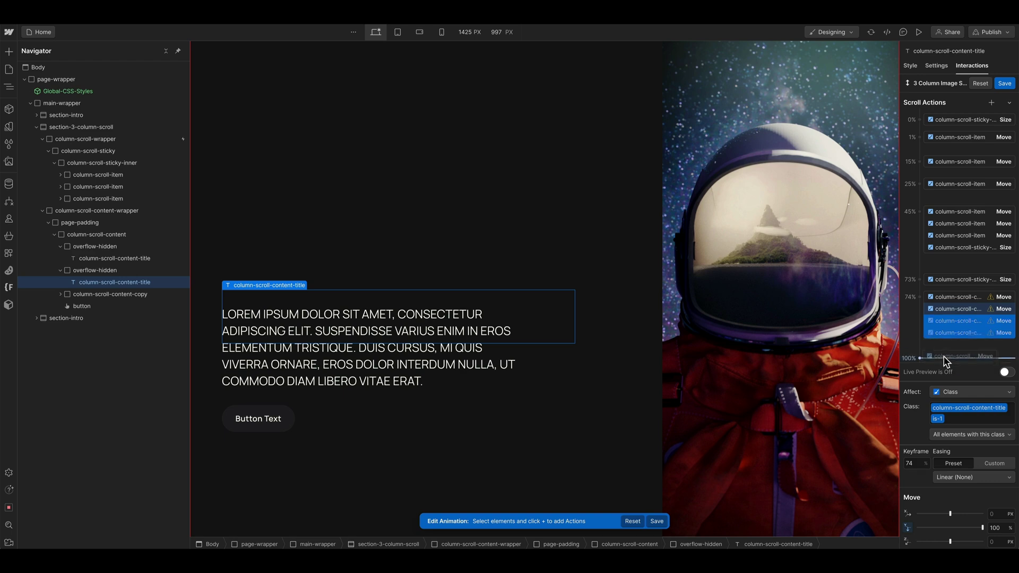
left_click_drag(944, 356, 942, 344)
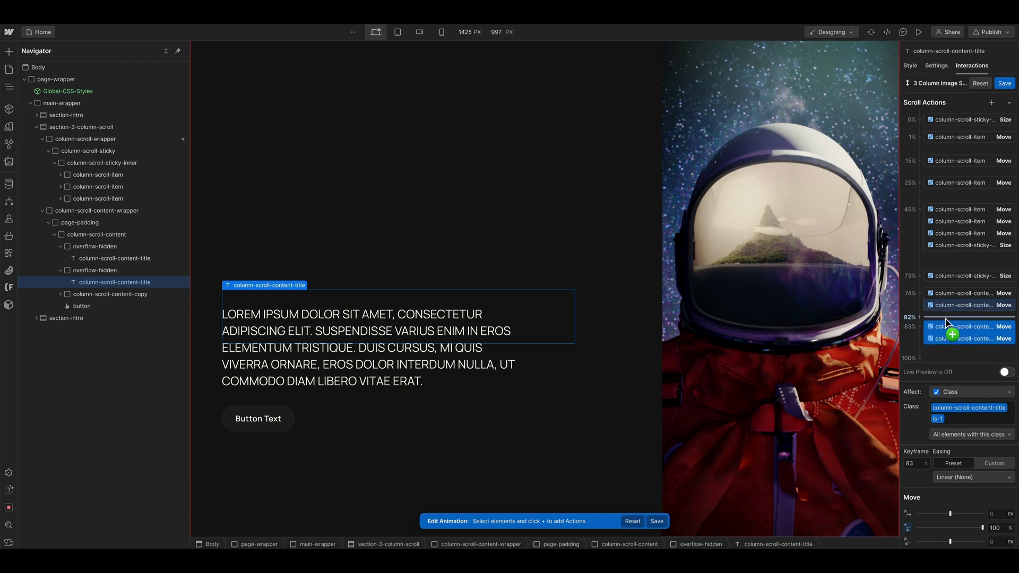
Set the copied is-1 title Move action to Y 0%, and shift the copied is-2 one to 86% with Y 0%
left_click(951, 325)
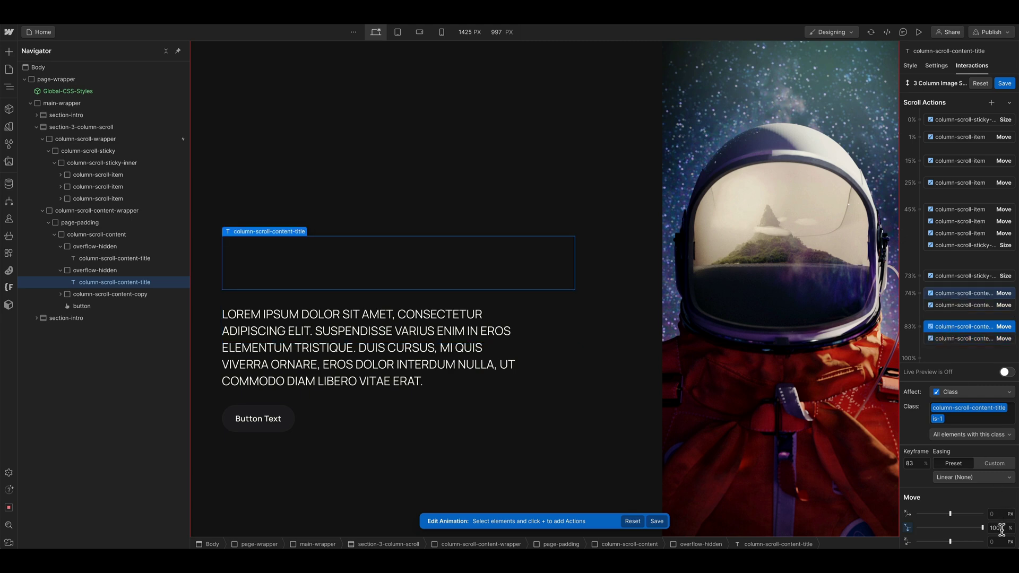
type("0")
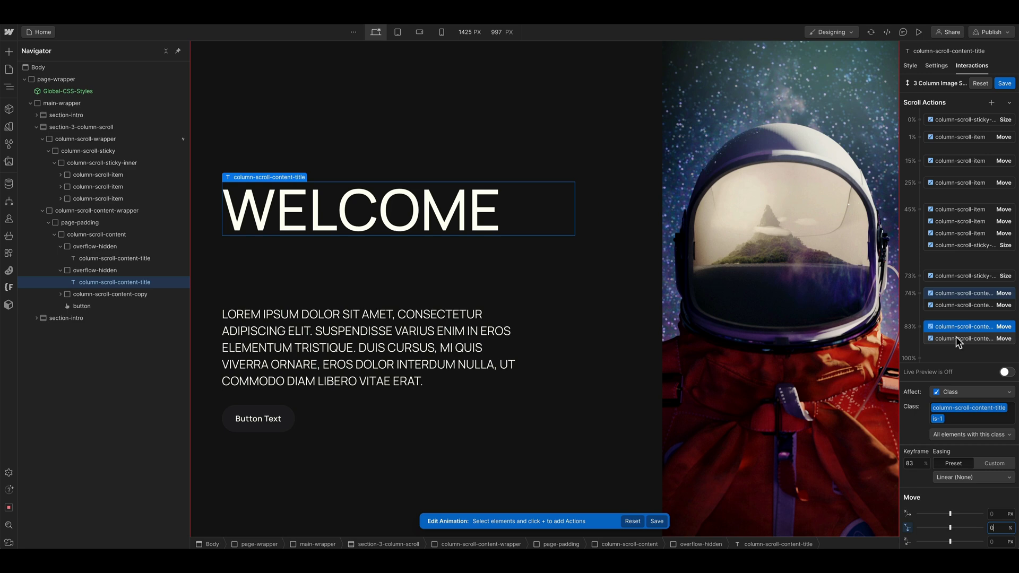
mouse_move(956, 336)
left_mouse_down()
mouse_move(941, 340)
mouse_move(941, 350)
left_mouse_up()
type("0")
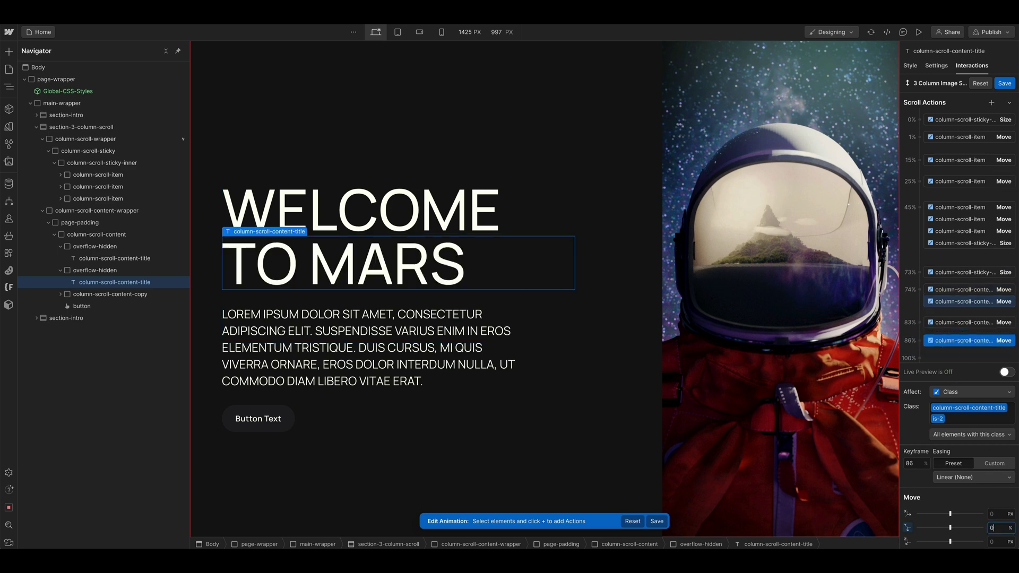
Turn on the live preview and scroll through the section to check the title reveal
left_click(1006, 372)
scroll(726, 358, "down", 5)
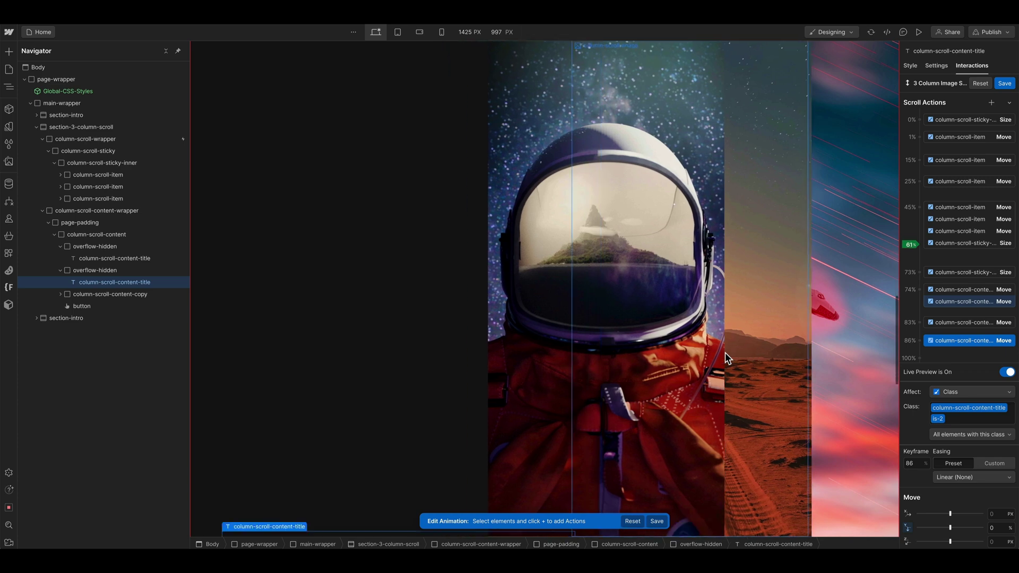
scroll(726, 358, "down", 3)
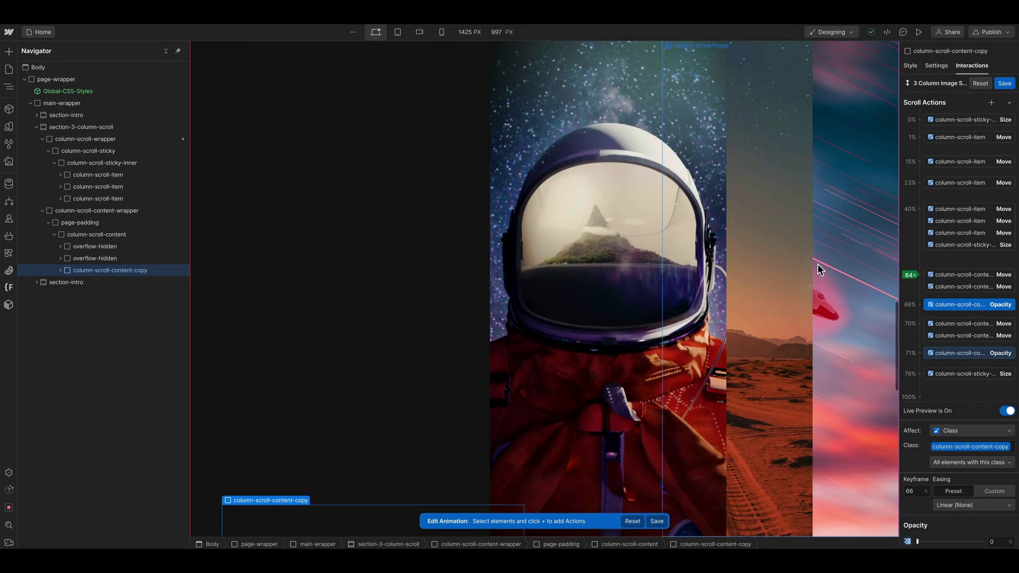
Examine the title reveal and the column-scroll-content-copy opacity fade between the 64% and 78% keyframes in live preview
left_click(961, 304)
scroll(429, 269, "up", 5)
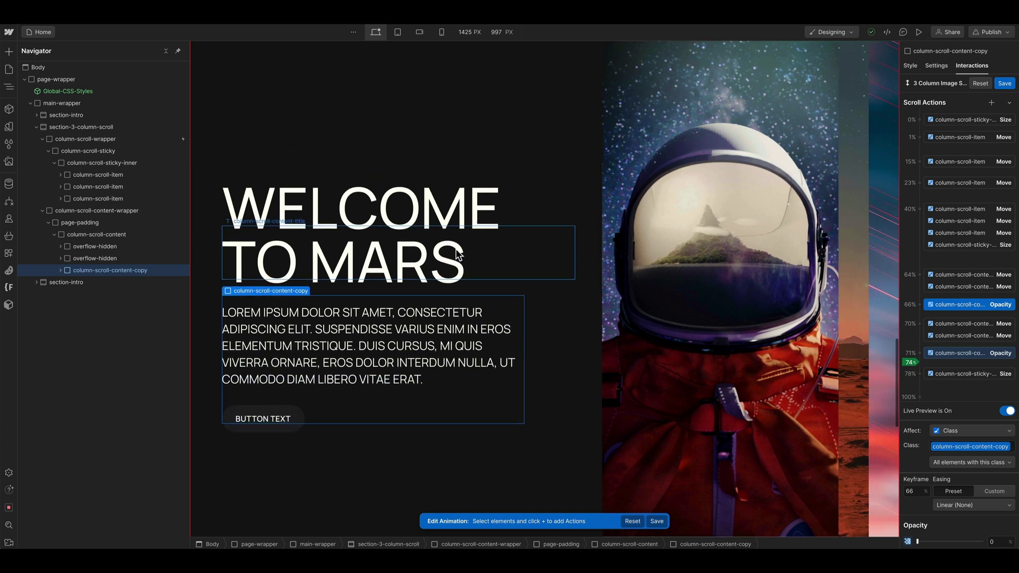
scroll(458, 252, "down", 2)
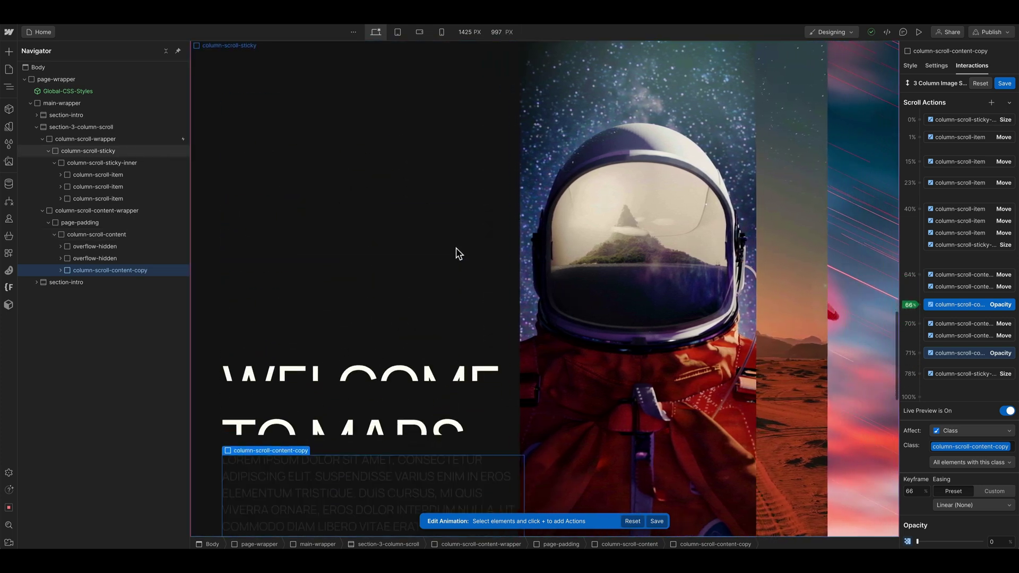
scroll(436, 283, "down", 2)
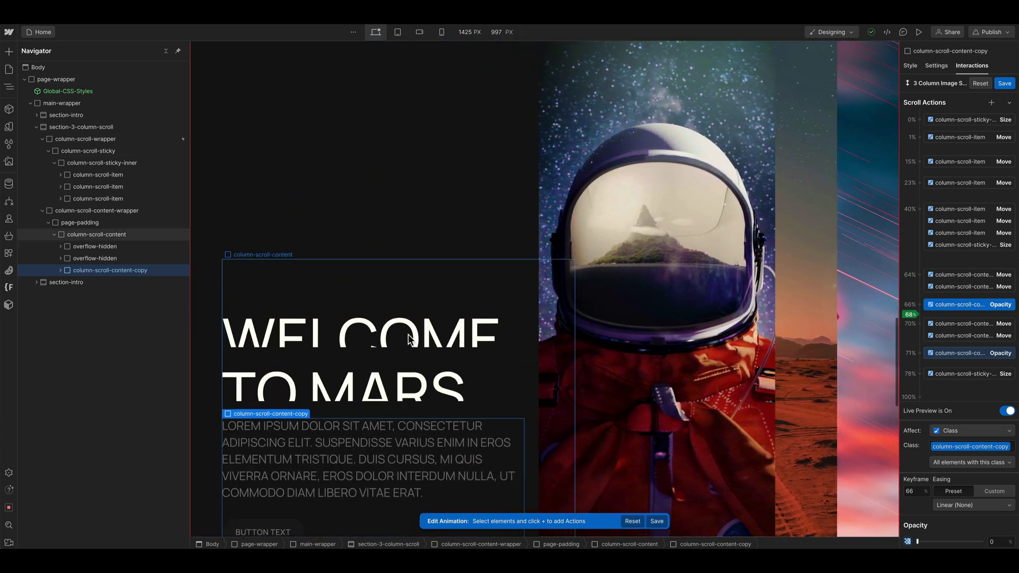
scroll(503, 355, "down", 2)
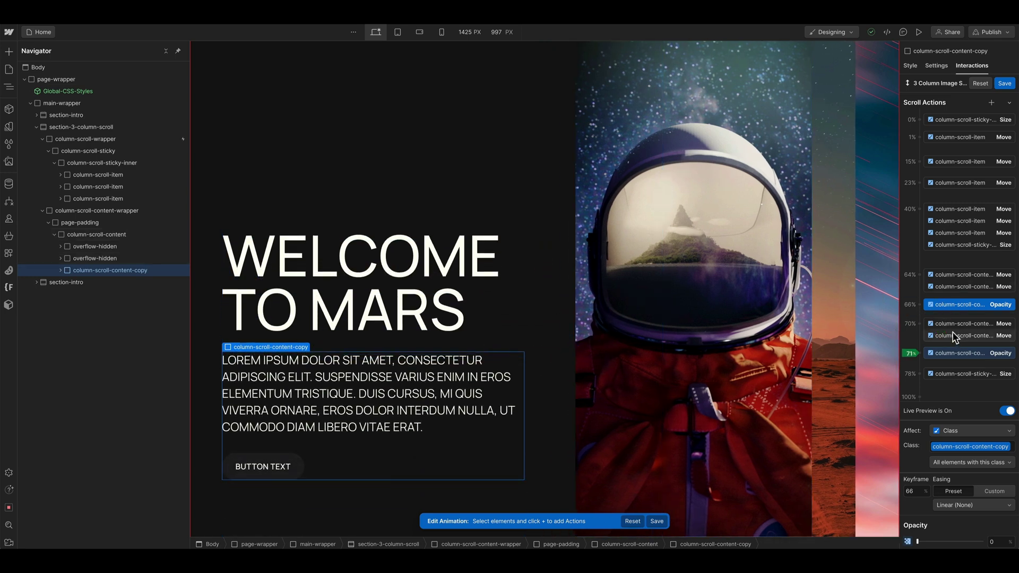
scroll(419, 300, "down", 2)
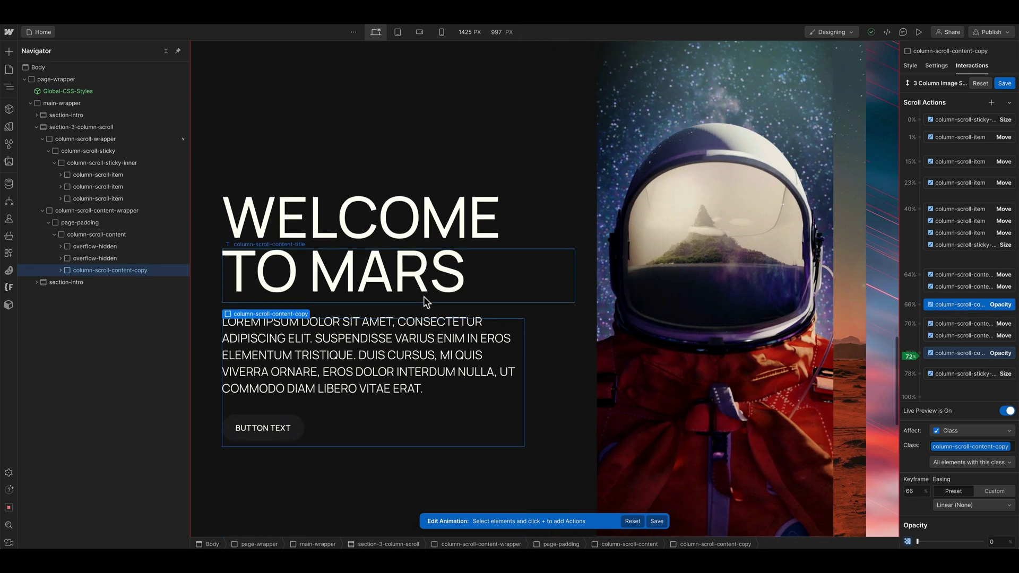
scroll(424, 297, "up", 2)
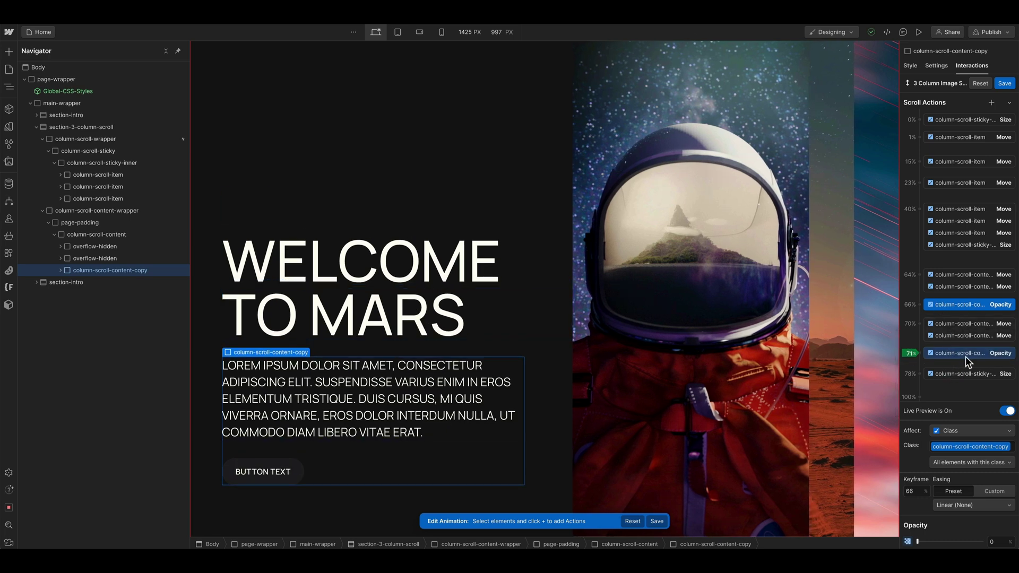
scroll(380, 440, "up", 3)
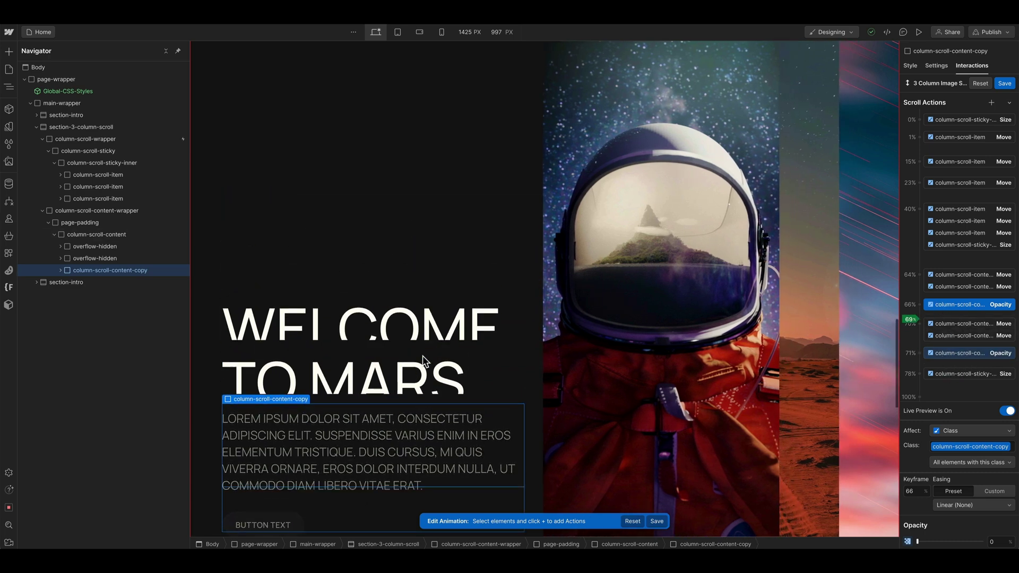
scroll(425, 361, "down", 3)
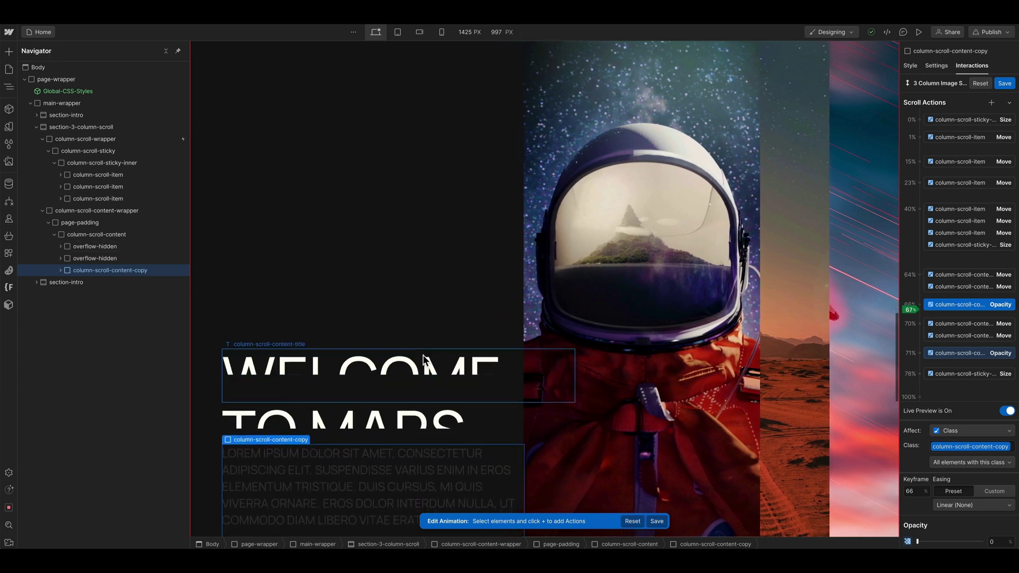
scroll(419, 358, "down", 3)
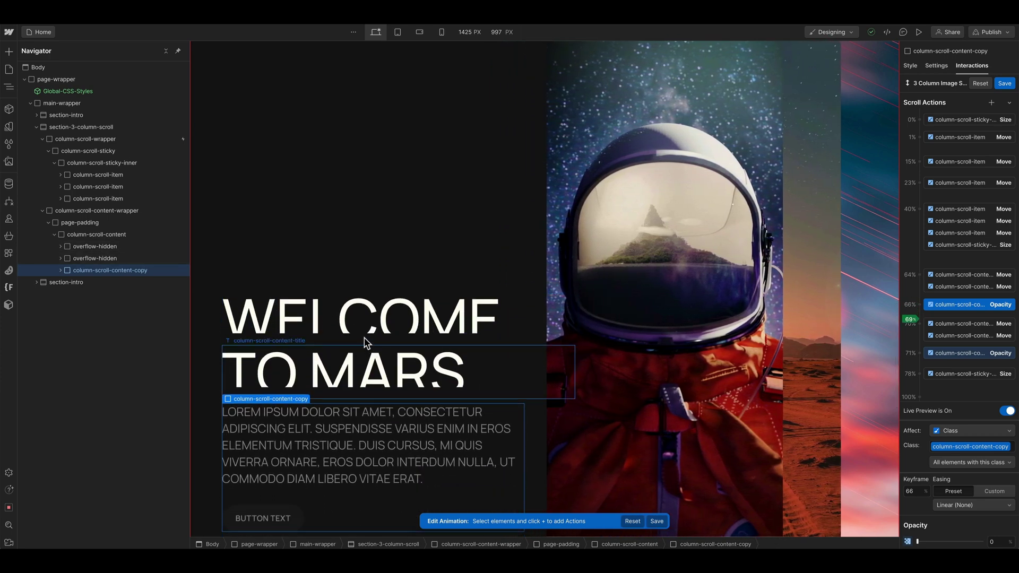
scroll(365, 342, "down", 2)
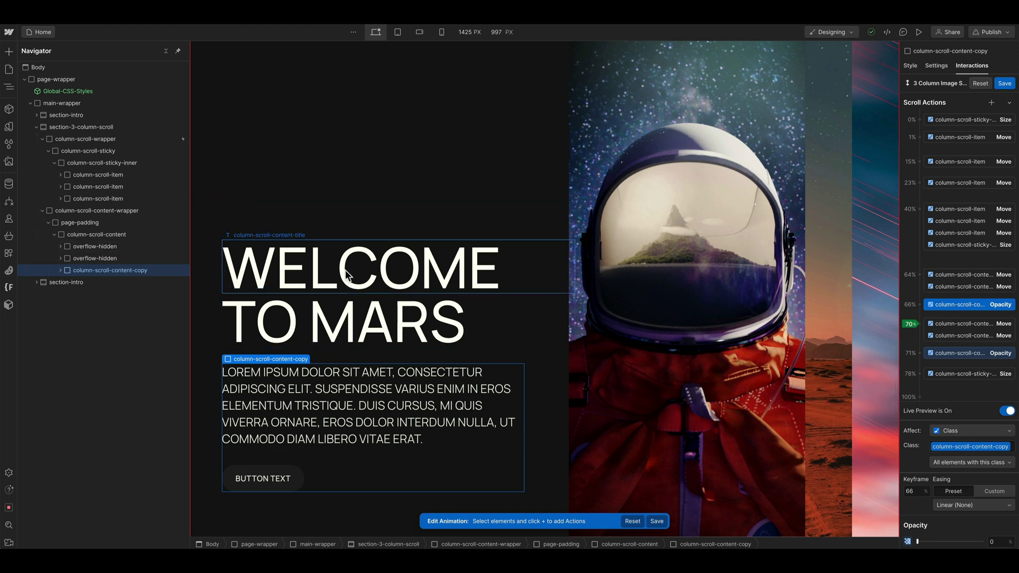
scroll(382, 340, "up", 4)
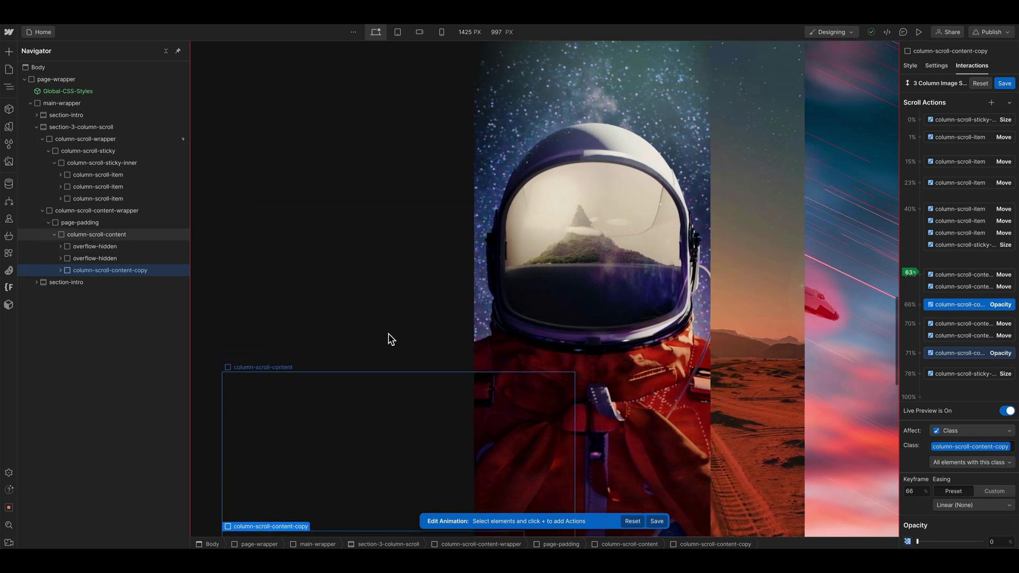
scroll(387, 337, "down", 2)
scroll(386, 356, "down", 10)
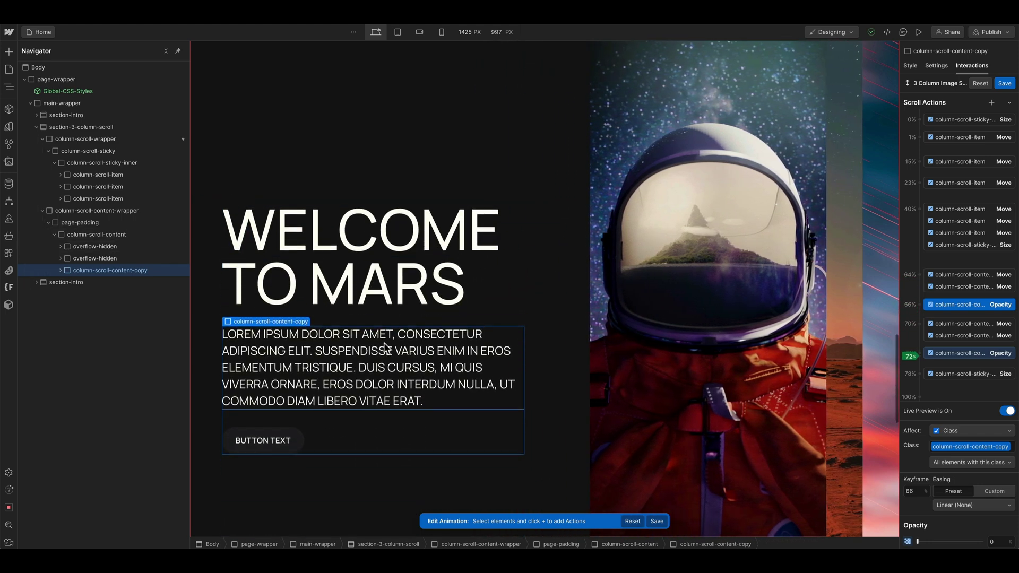
scroll(388, 342, "down", 3)
scroll(390, 342, "up", 3)
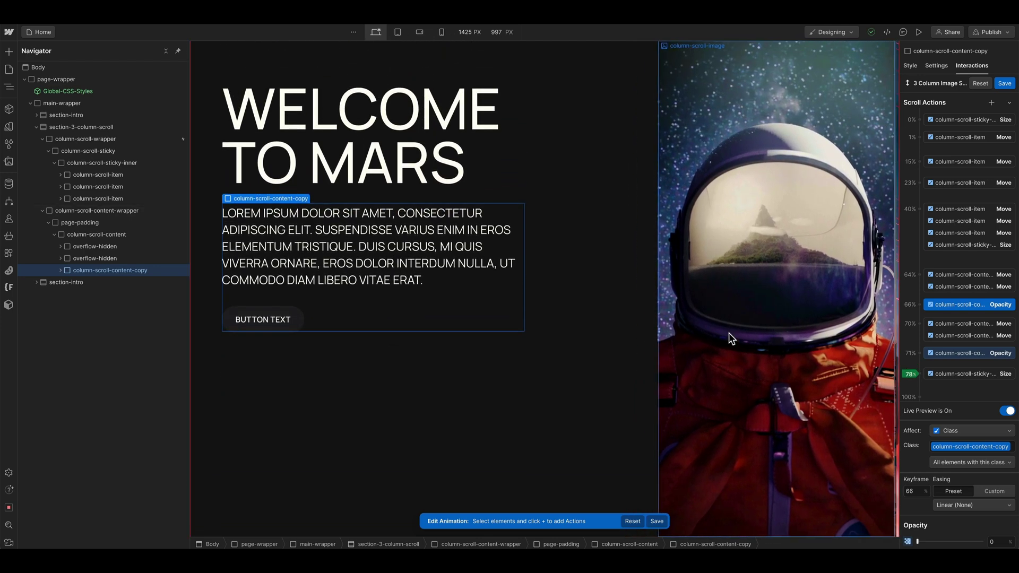
Inspect the 78% column-scroll-sticky-inner Size action and compare its timing with the end of the section in live preview
left_click(945, 373)
scroll(849, 446, "down", 1)
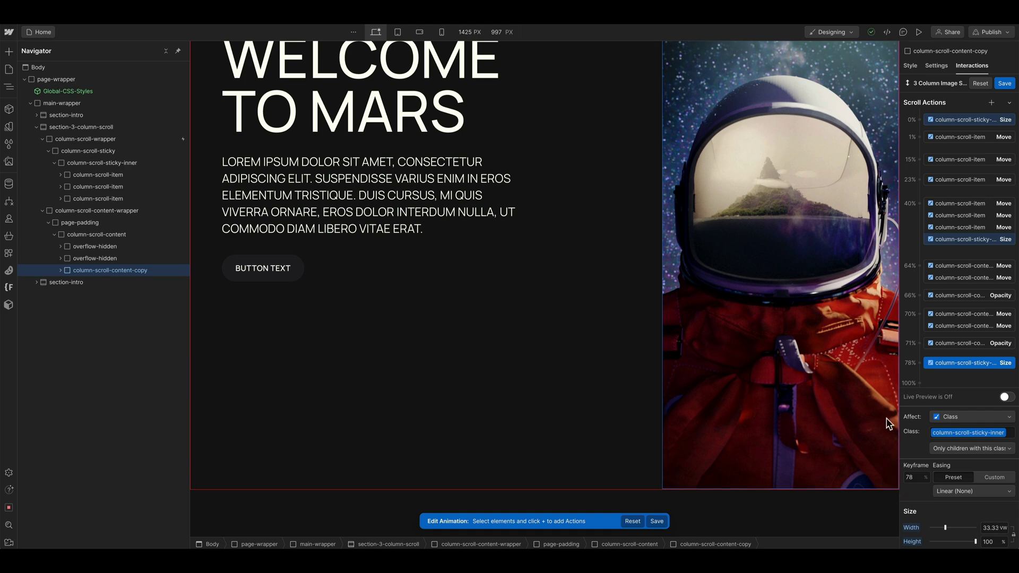
scroll(805, 406, "up", 1)
left_click(1007, 397)
scroll(833, 390, "up", 2)
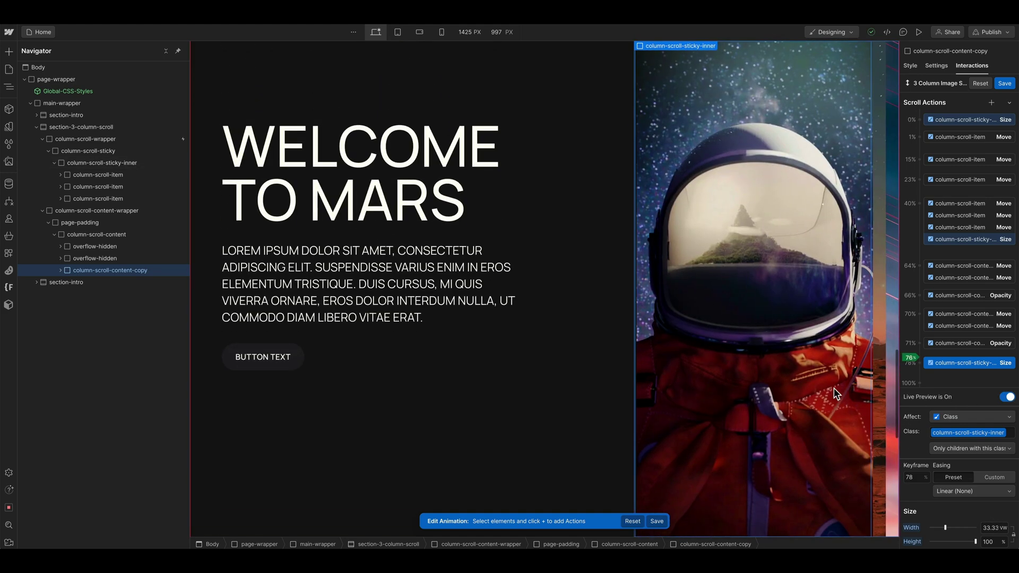
scroll(833, 393, "down", 1)
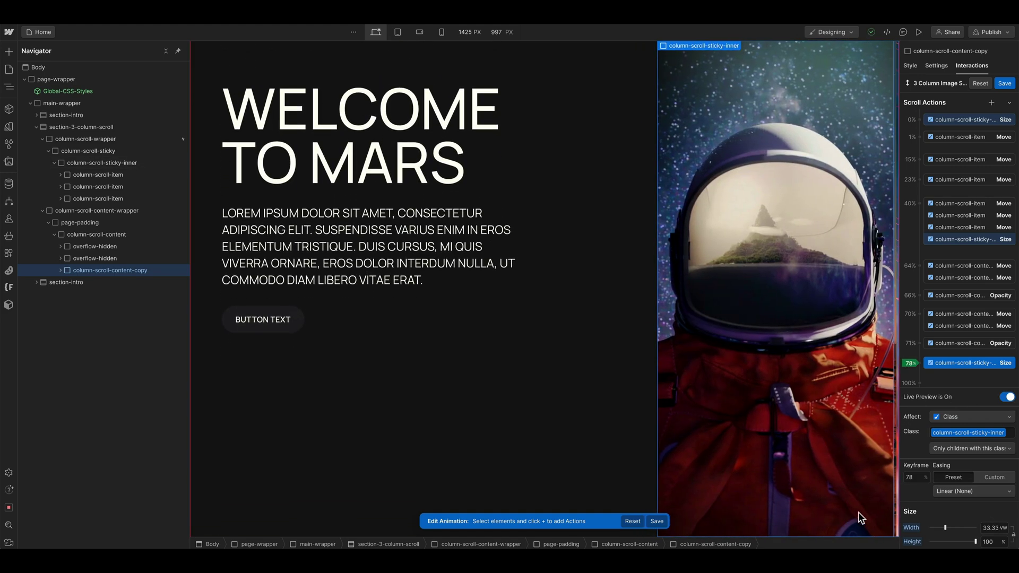
scroll(860, 520, "down", 1)
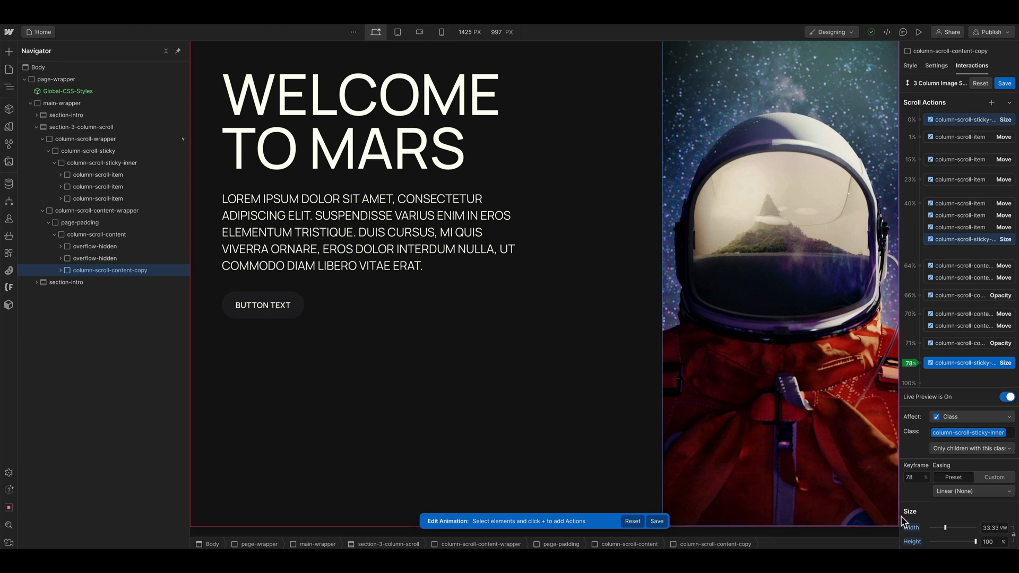
scroll(829, 496, "up", 1)
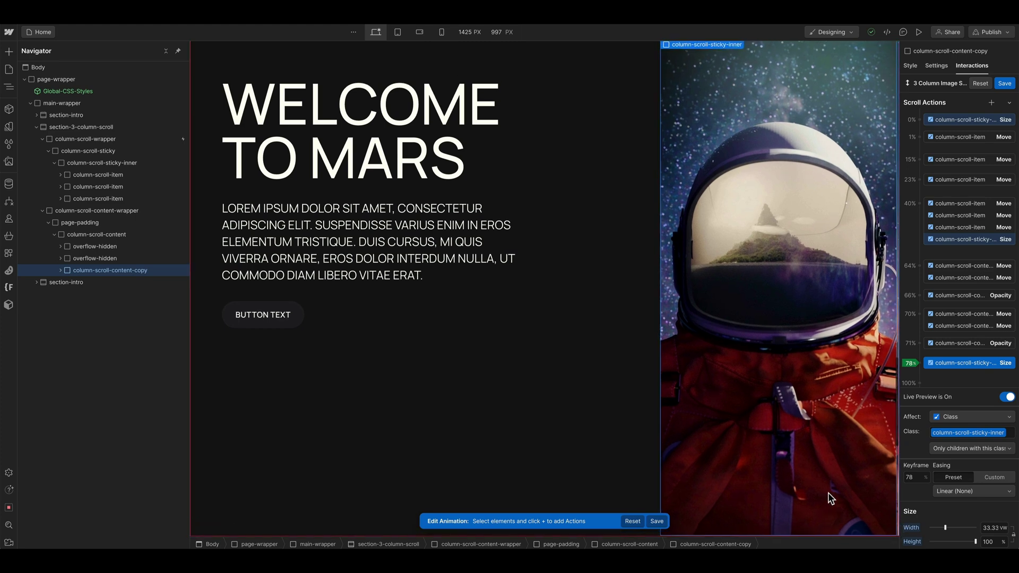
scroll(828, 493, "up", 2)
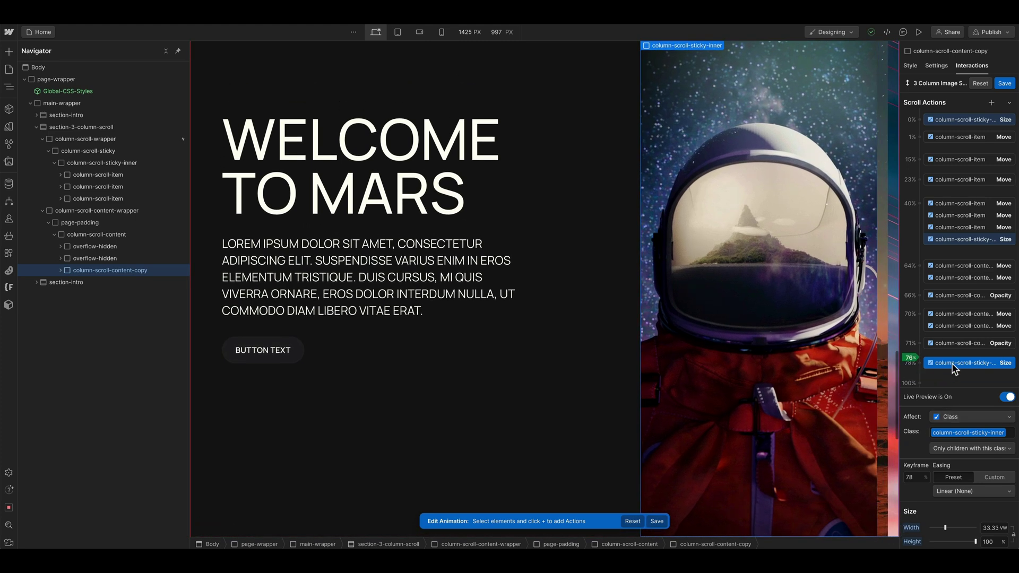
scroll(811, 384, "down", 2)
Open the full page preview and scroll through the finished three-column section
key("super+shift+p")
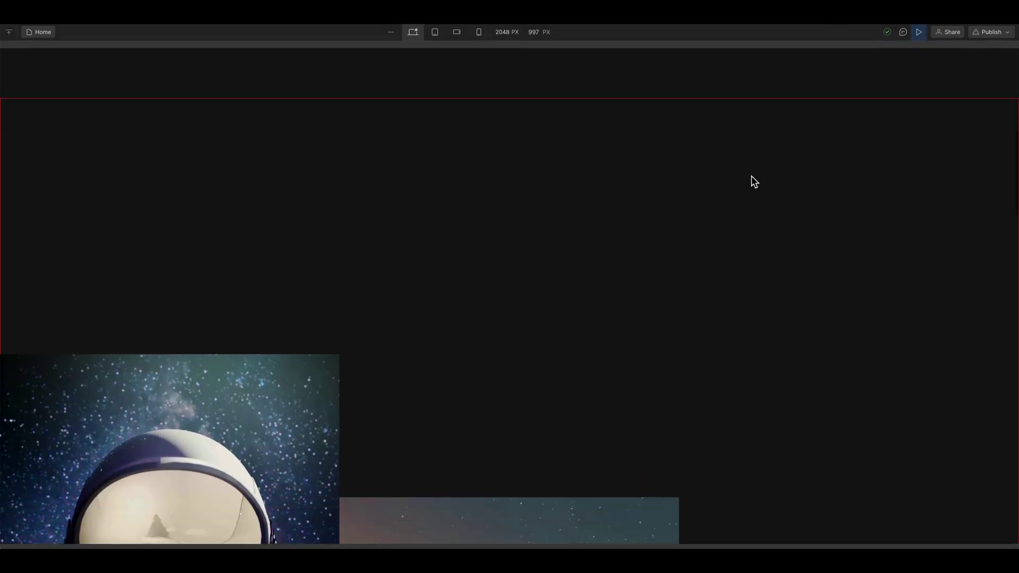
scroll(750, 181, "down", 6)
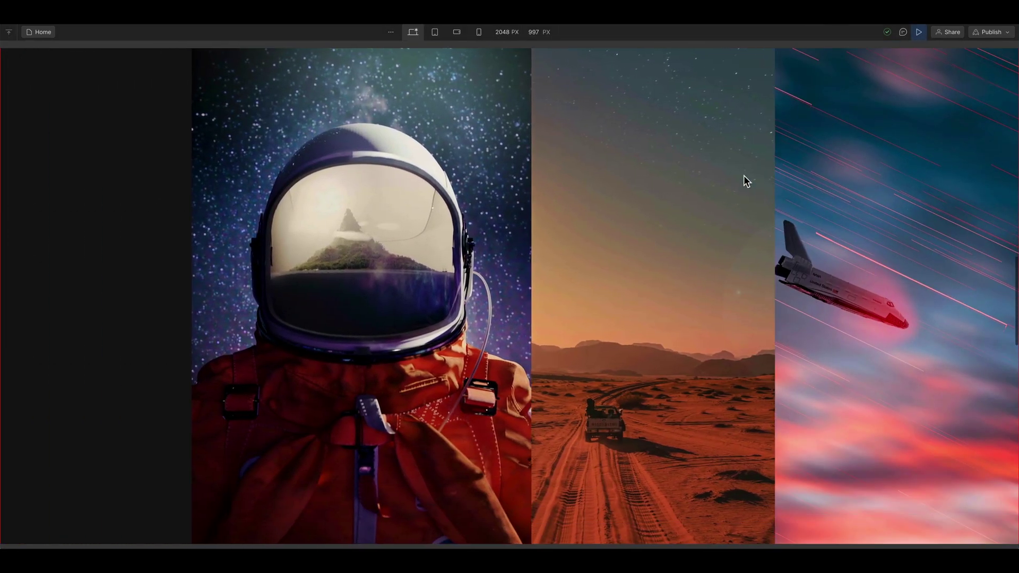
scroll(731, 182, "down", 3)
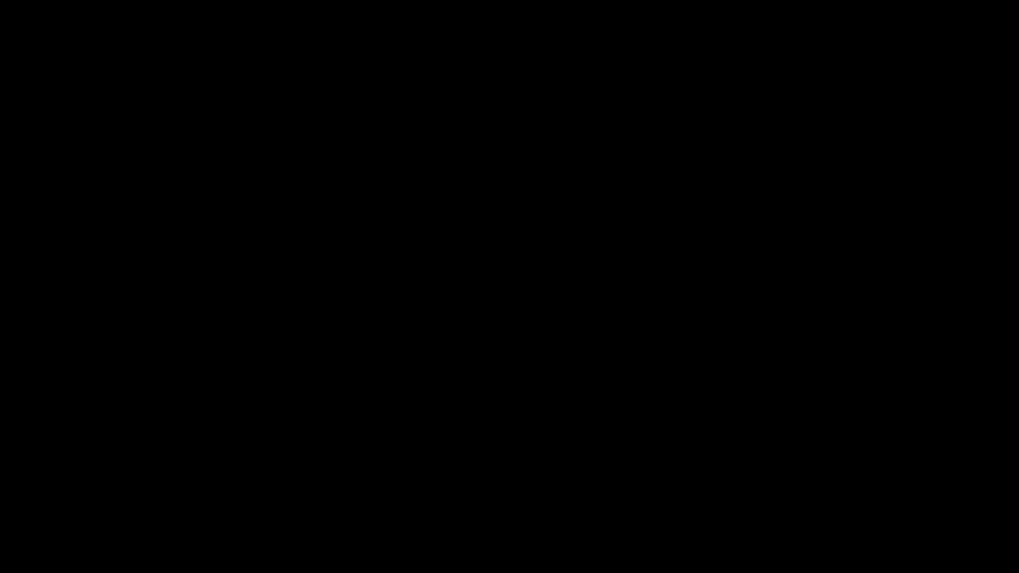